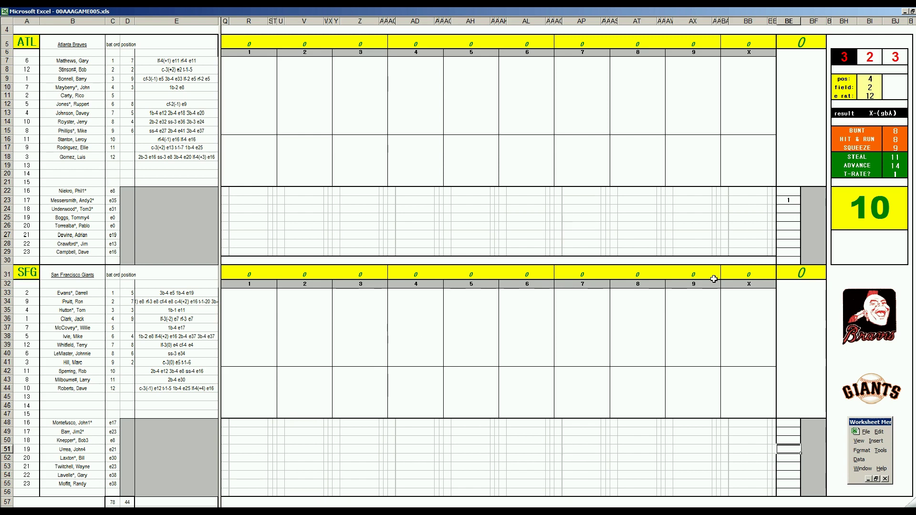
Step: Clear the Giants pitcher tally cell and score the first three Braves batters in inning 1
{"action": "left_click", "coordinate": [786, 202]}
{"action": "key", "text": "Delete"}
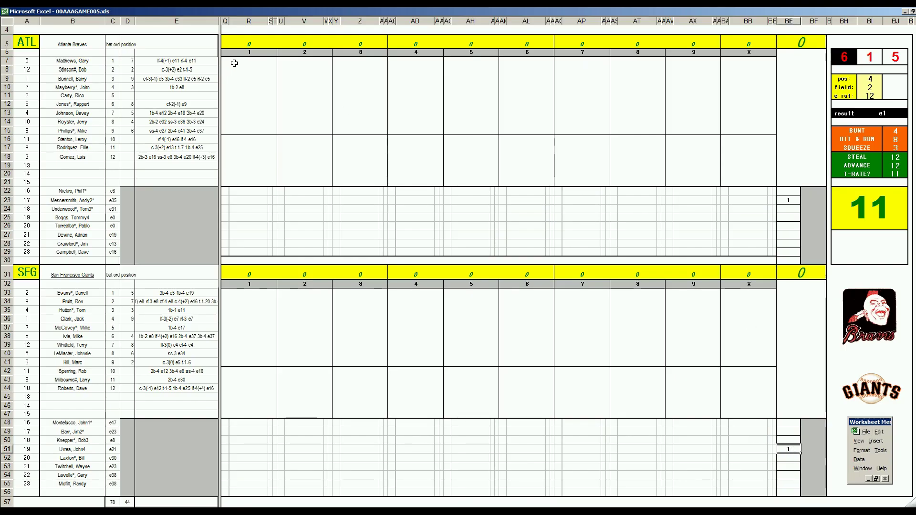
{"action": "left_click", "coordinate": [247, 61]}
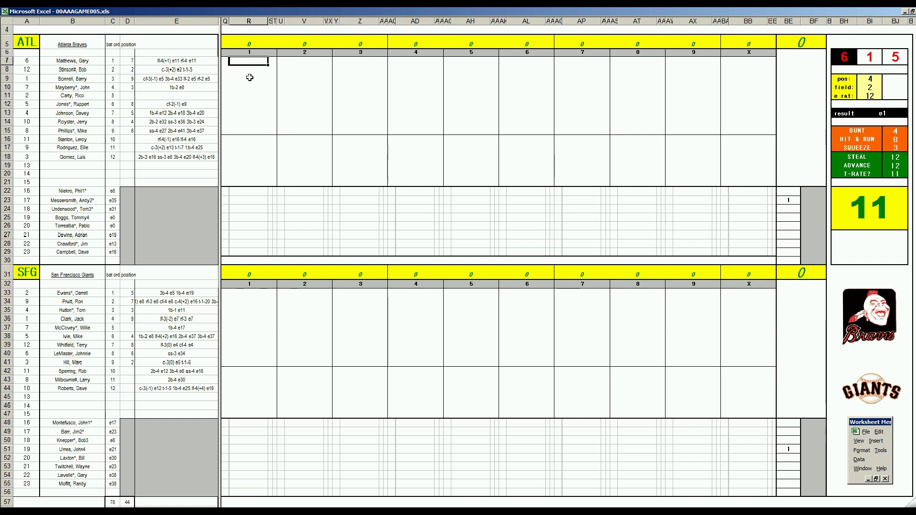
{"action": "type", "text": "e8"}
{"action": "key", "text": "Return"}
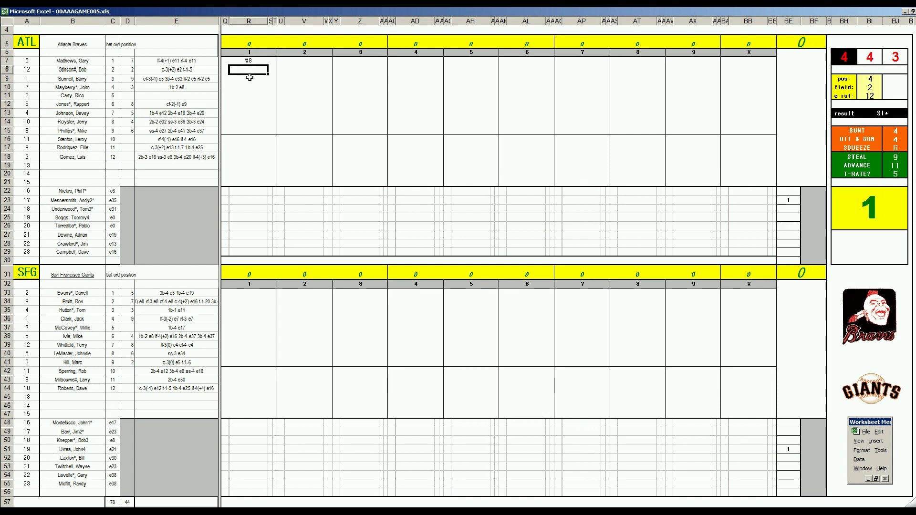
{"action": "type", "text": "2"}
{"action": "key", "text": "Return"}
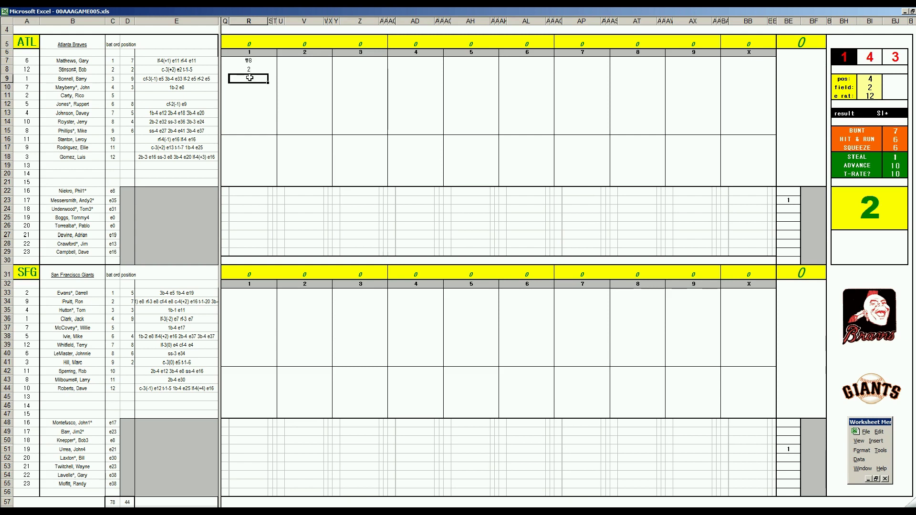
{"action": "type", "text": "1"}
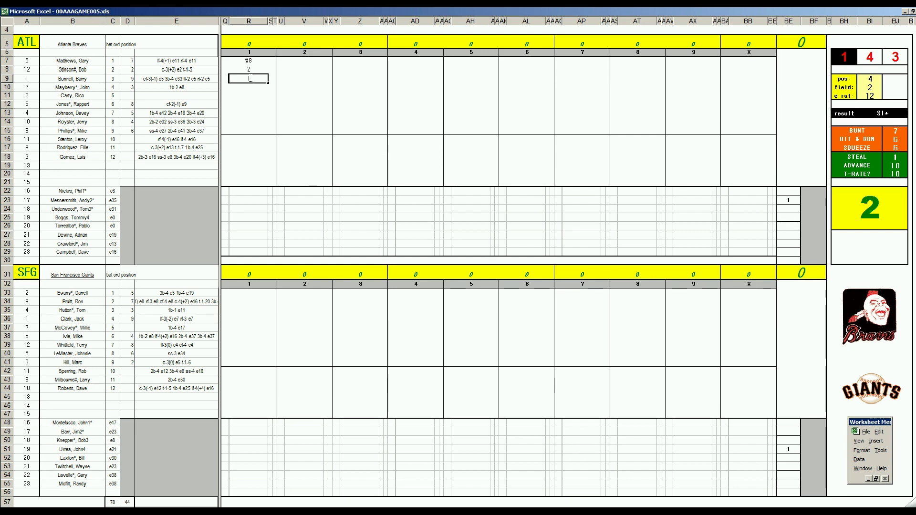
{"action": "key", "text": "Return"}
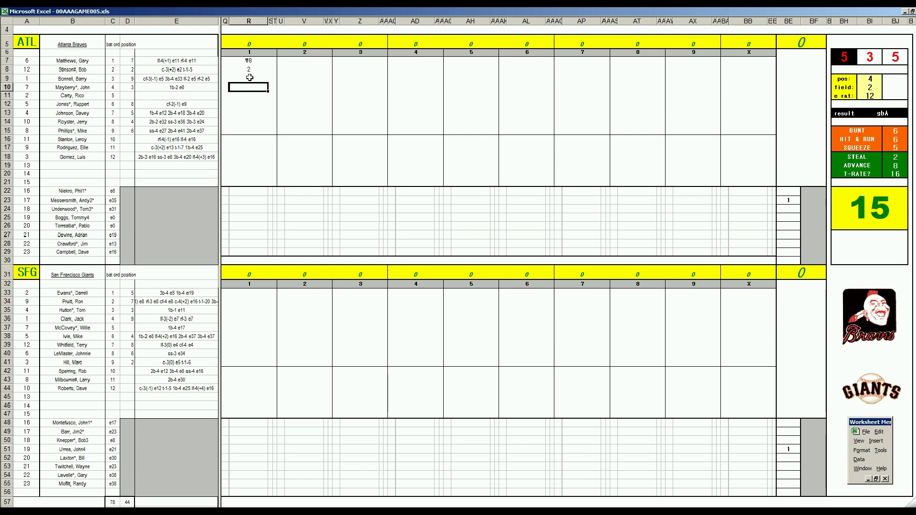
Step: Set the dice panel fielder position, field value 3 and error rating 34
{"action": "key", "text": "Tab"}
{"action": "type", "text": "6"}
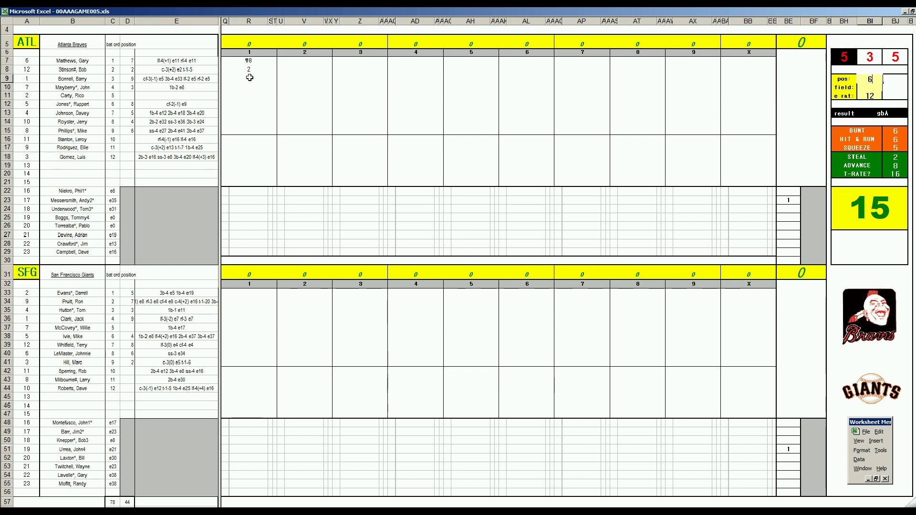
{"action": "key", "text": "Return"}
{"action": "type", "text": "3"}
{"action": "key", "text": "Return"}
{"action": "type", "text": "34"}
{"action": "key", "text": "Return"}
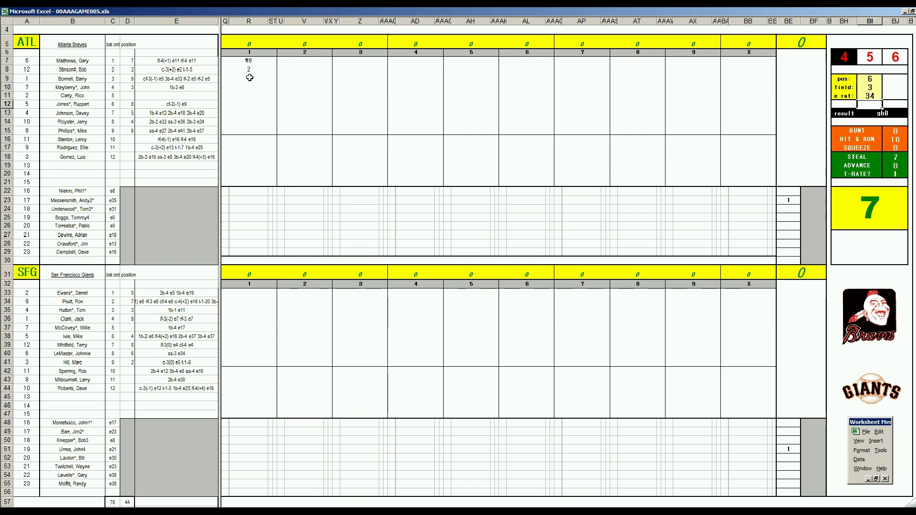
{"action": "type", "text": "1"}
Step: Record f64 for the fourth Braves batter in inning 1
{"action": "left_click", "coordinate": [247, 88]}
{"action": "type", "text": "₩64"}
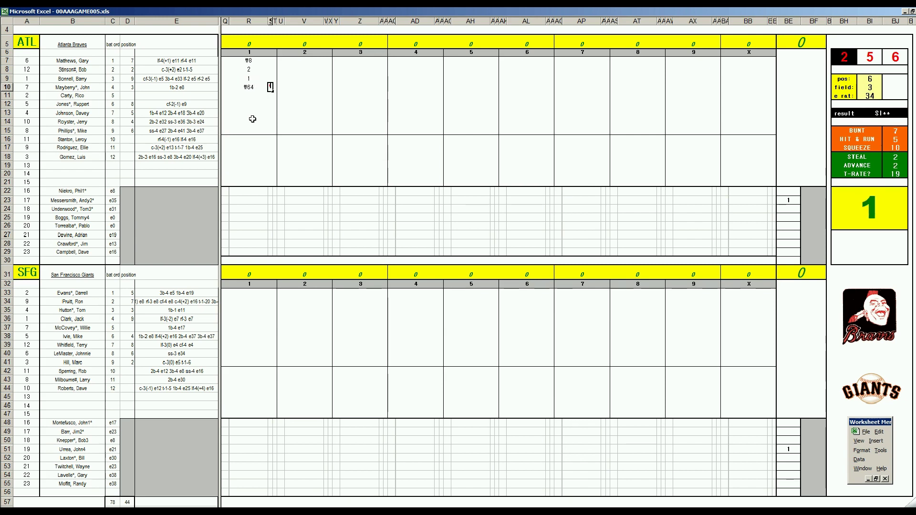
{"action": "key", "text": "Return"}
{"action": "key", "text": "Up"}
{"action": "key", "text": "Up"}
{"action": "key", "text": "Left"}
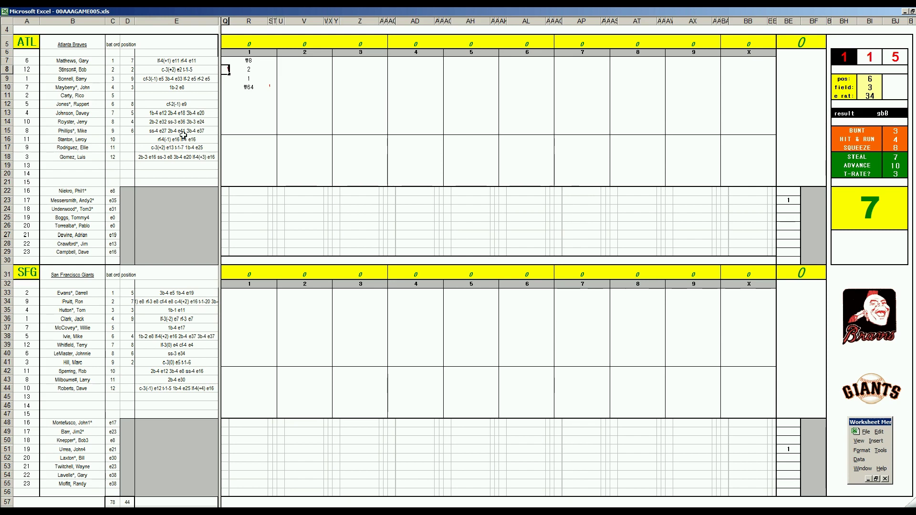
Step: Mark the Braves' first-inning run, recalculate, and record 1 and k for batters five and six
{"action": "left_click", "coordinate": [255, 94]}
{"action": "key", "text": "F9"}
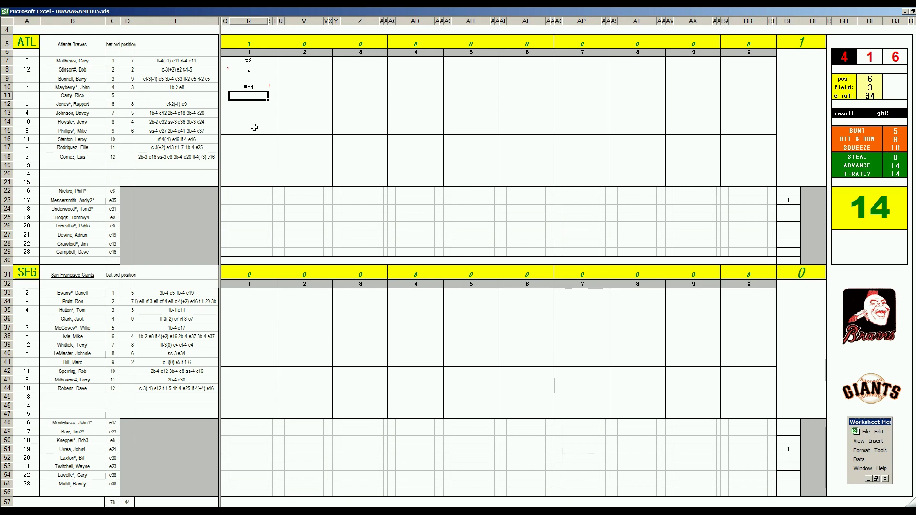
{"action": "type", "text": "1"}
{"action": "key", "text": "Return"}
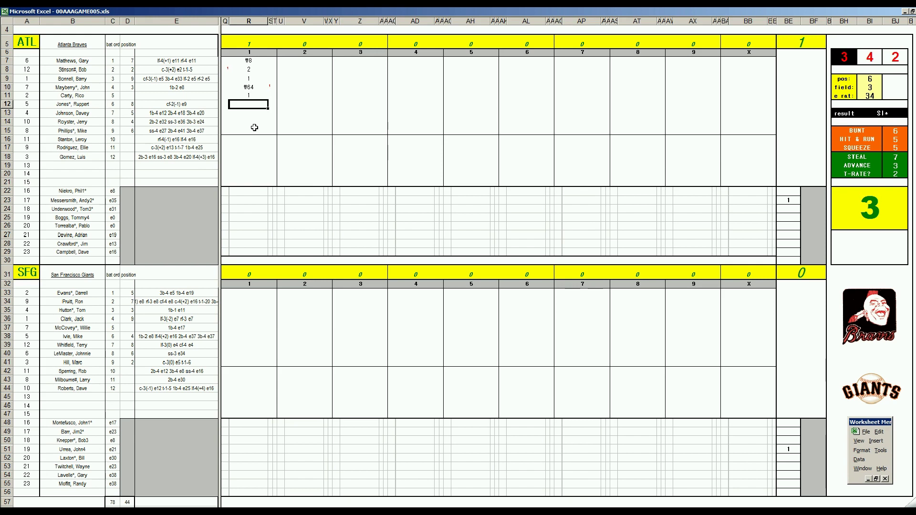
{"action": "type", "text": "k"}
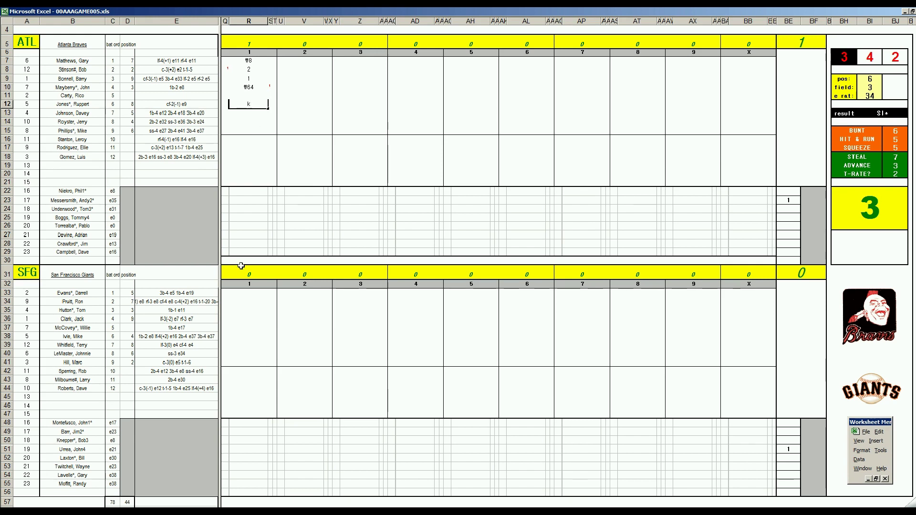
{"action": "left_click", "coordinate": [249, 294]}
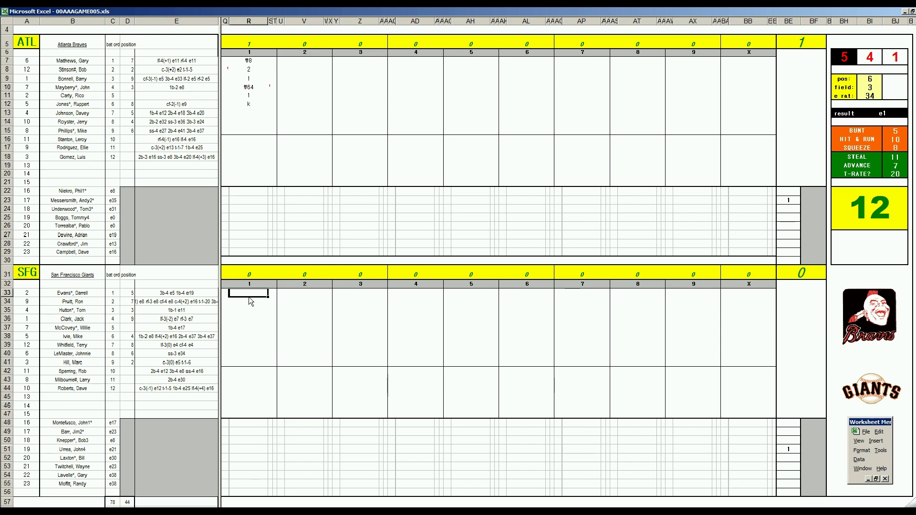
{"action": "type", "text": "8"}
Step: Score the Giants' inning 1 batters as 8, k, 1, k, 1, f5 in R33–R38
{"action": "key", "text": "Return"}
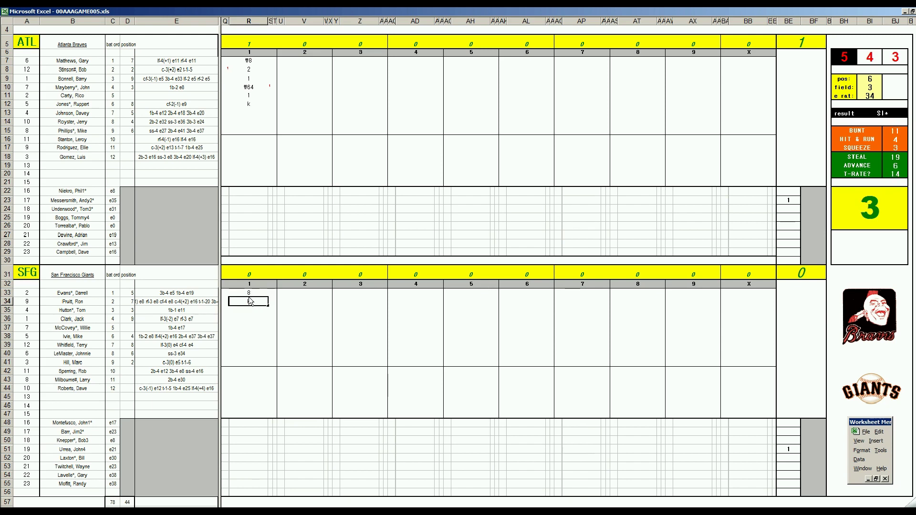
{"action": "type", "text": "k"}
{"action": "key", "text": "Return"}
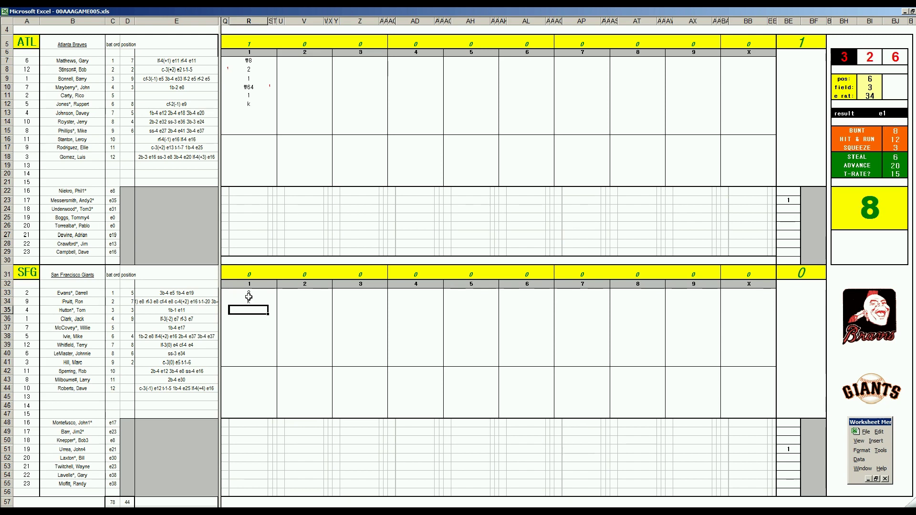
{"action": "type", "text": "1"}
{"action": "key", "text": "Return"}
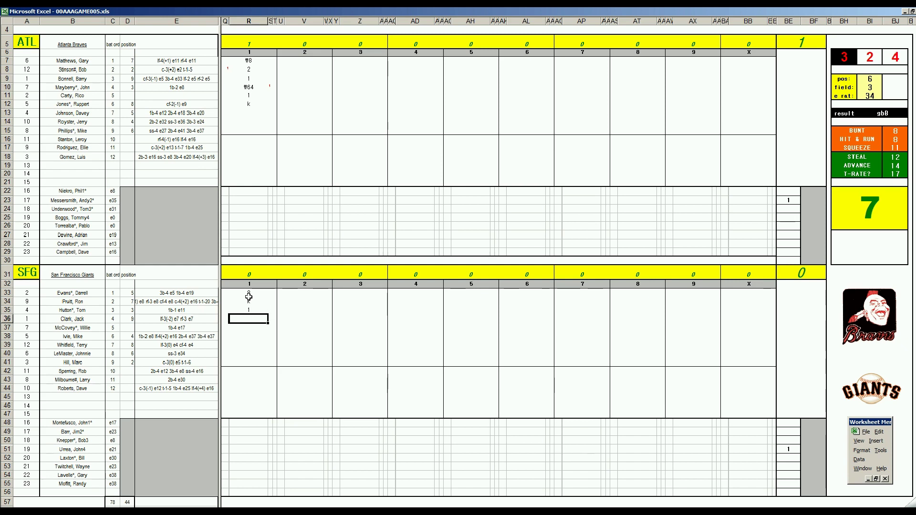
{"action": "type", "text": "k"}
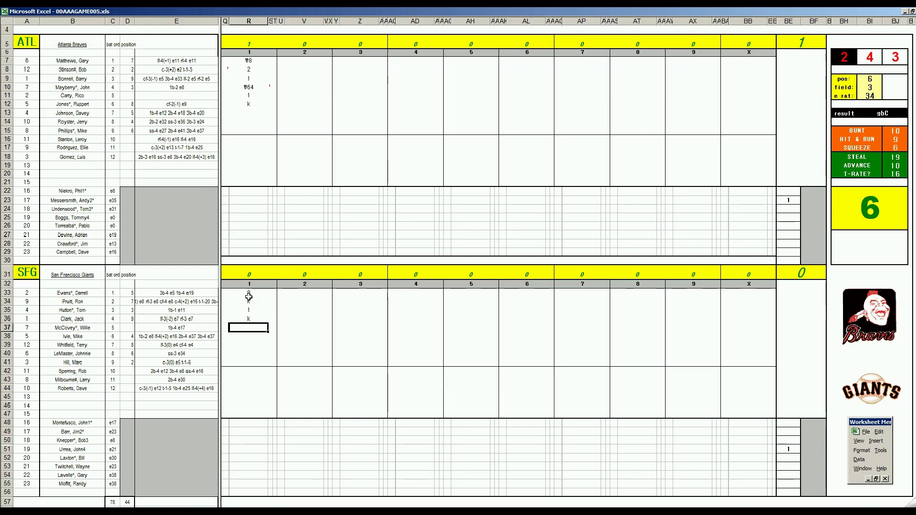
{"action": "type", "text": "1"}
{"action": "key", "text": "Return"}
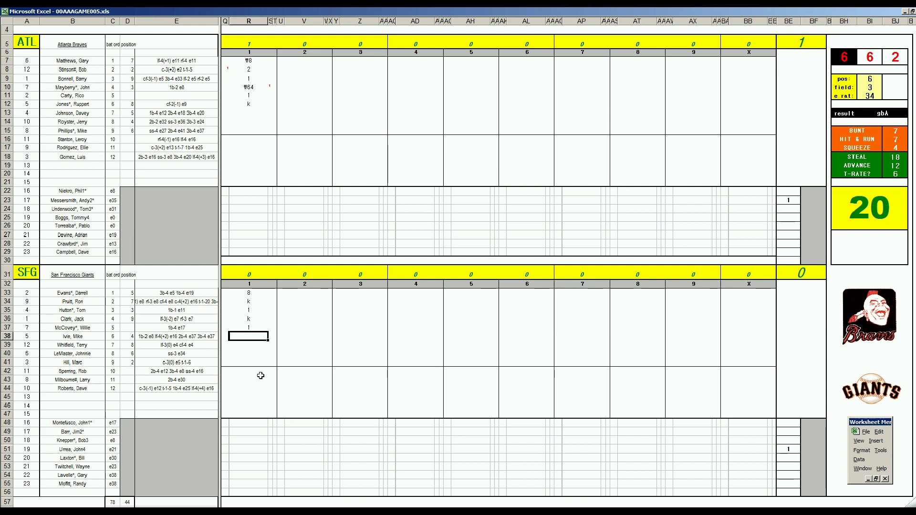
{"action": "type", "text": "w5"}
{"action": "left_click", "coordinate": [304, 112]}
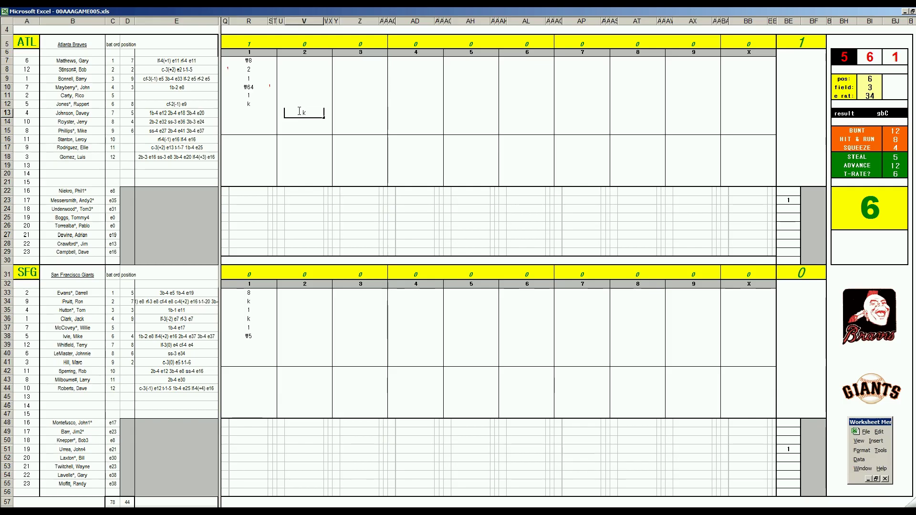
Step: Score the Braves' inning 2 as k and f63, updating the dice panel fielder position
{"action": "key", "text": "Return"}
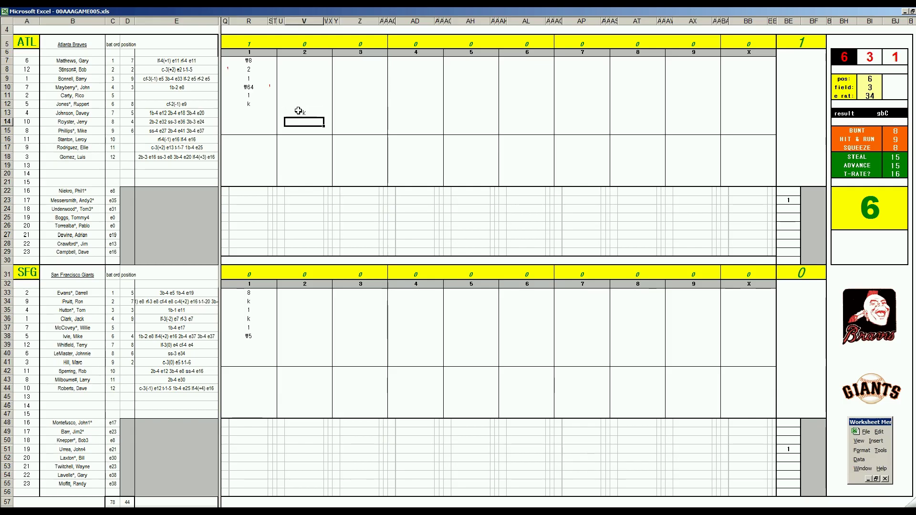
{"action": "key", "text": "Tab"}
{"action": "key", "text": "F9"}
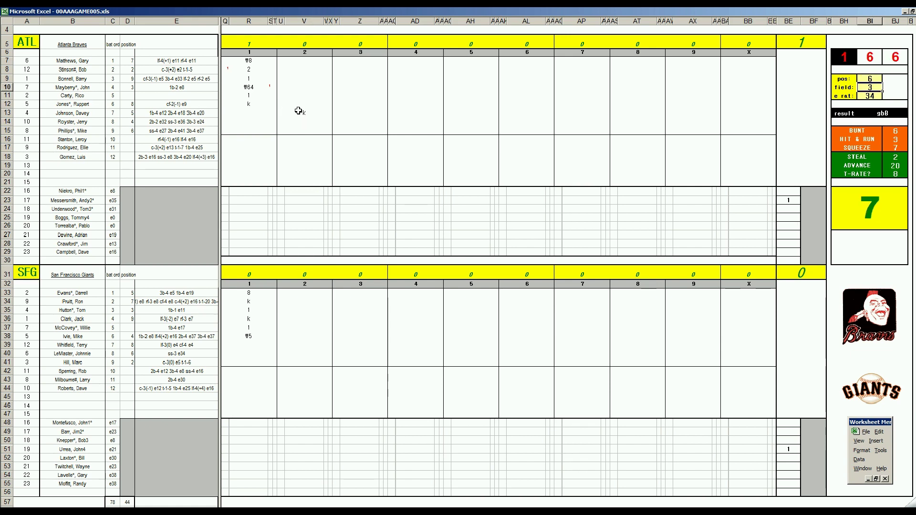
{"action": "type", "text": "k"}
{"action": "left_click", "coordinate": [310, 118]}
{"action": "type", "text": "#63"}
{"action": "key", "text": "Return"}
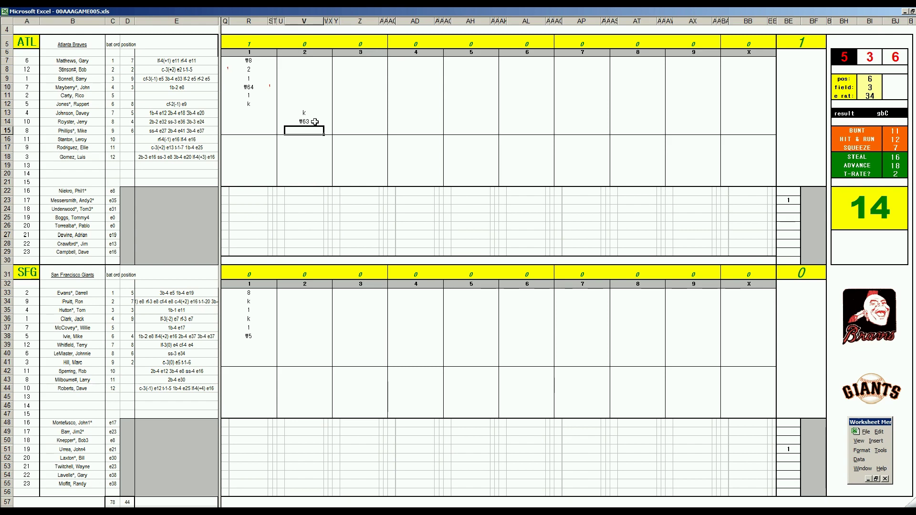
{"action": "type", "text": "#43"}
Step: Close the Braves' inning 2 with f43 and re-enter the dice panel position, field and error values
{"action": "left_click", "coordinate": [299, 347]}
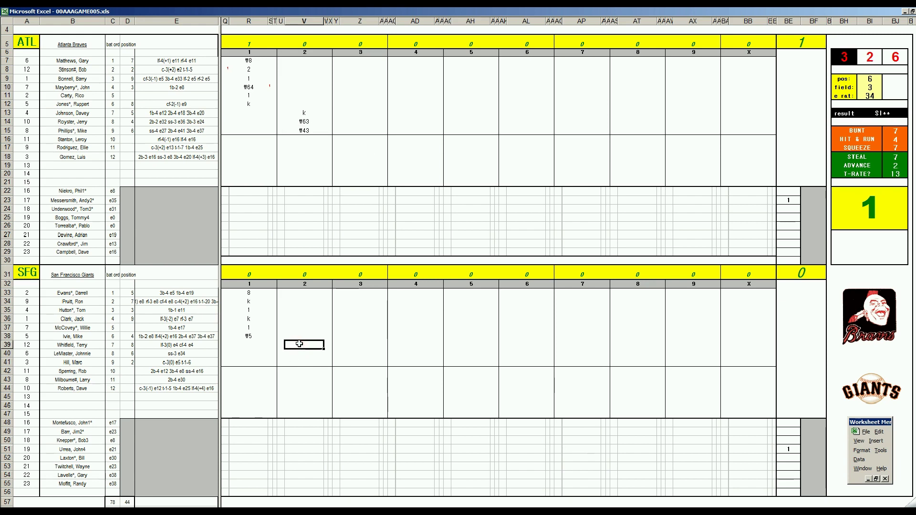
{"action": "key", "text": "Return"}
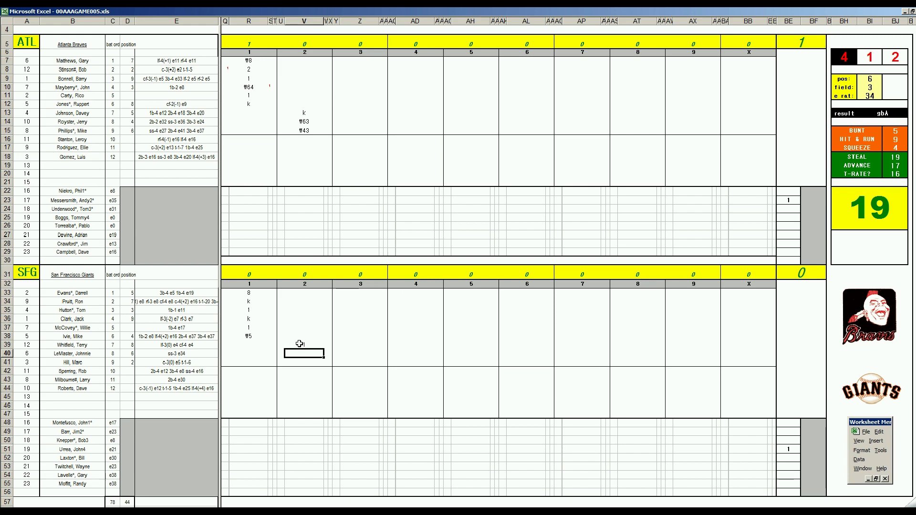
{"action": "key", "text": "Return"}
{"action": "type", "text": "3"}
{"action": "type", "text": "1"}
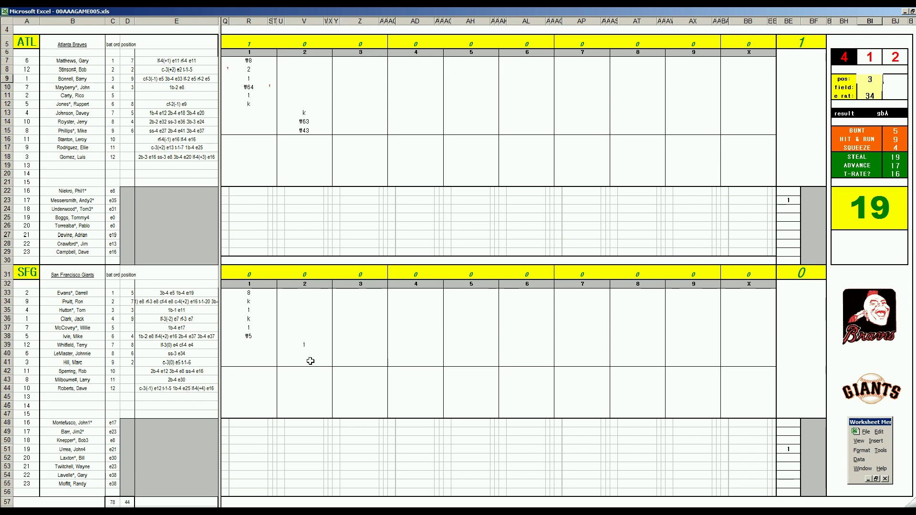
{"action": "key", "text": "Return"}
{"action": "type", "text": "3"}
{"action": "key", "text": "Return"}
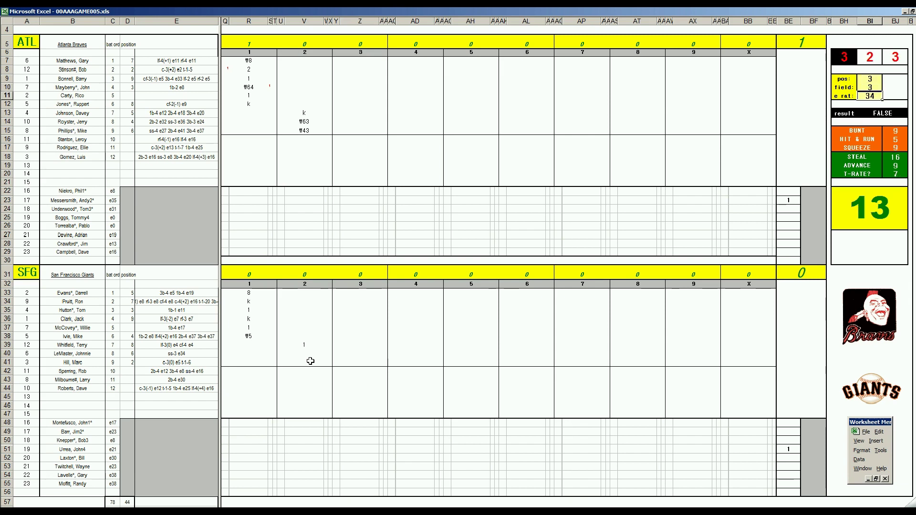
{"action": "key", "text": "Up"}
{"action": "type", "text": "2"}
{"action": "key", "text": "Return"}
{"action": "type", "text": "8"}
{"action": "key", "text": "Return"}
Step: Enter f363 in V40 and f7 in V41 for the Giants
{"action": "left_click", "coordinate": [308, 356]}
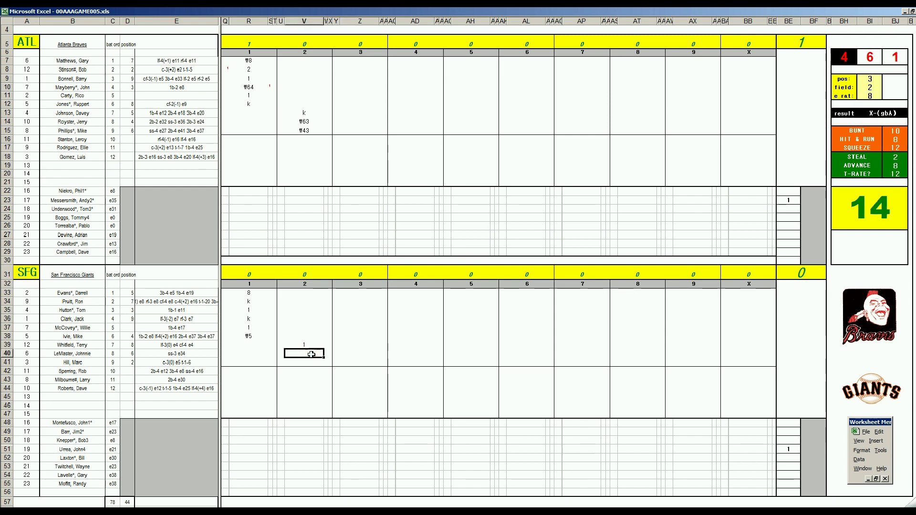
{"action": "type", "text": "\\36"}
{"action": "key", "text": "Return"}
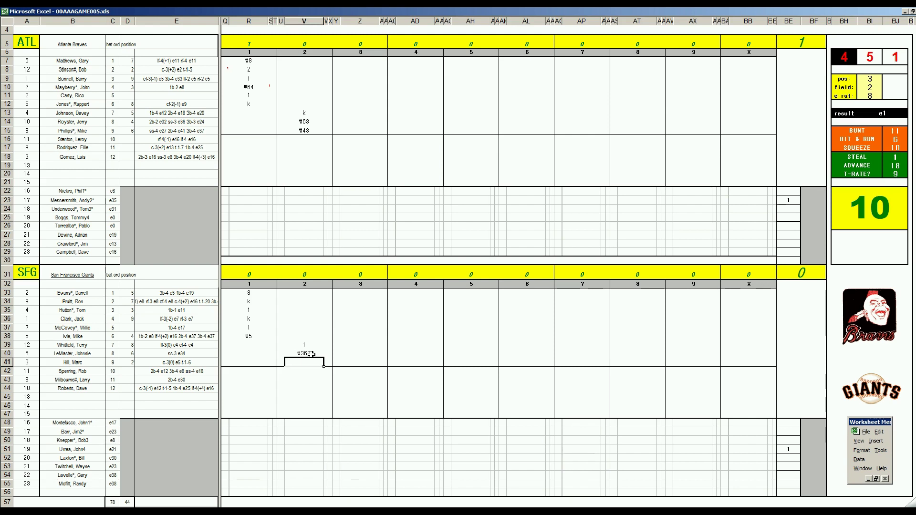
{"action": "type", "text": "\\7"}
{"action": "key", "text": "Return"}
Step: Enter f13 in Z7 and update the dice panel field and error rating values
{"action": "left_click", "coordinate": [365, 59]}
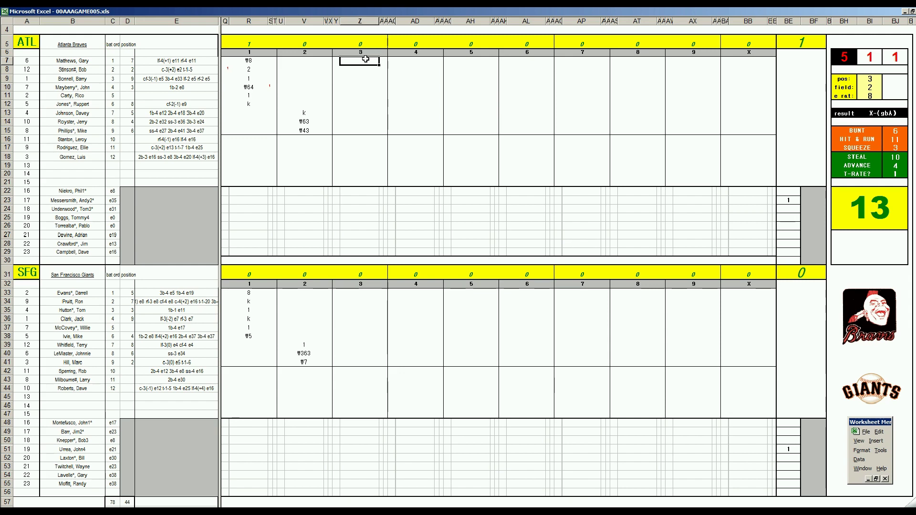
{"action": "type", "text": "\\16"}
{"action": "key", "text": "Return"}
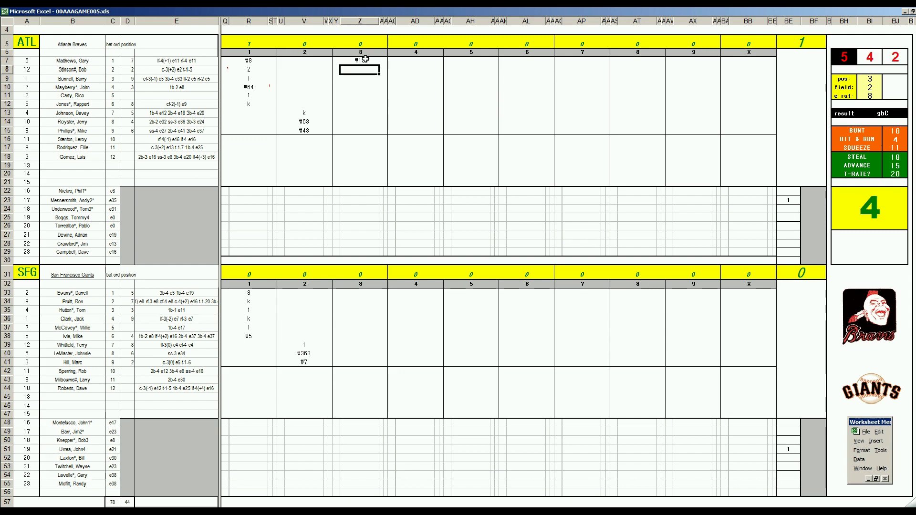
{"action": "key", "text": "ctrl+p"}
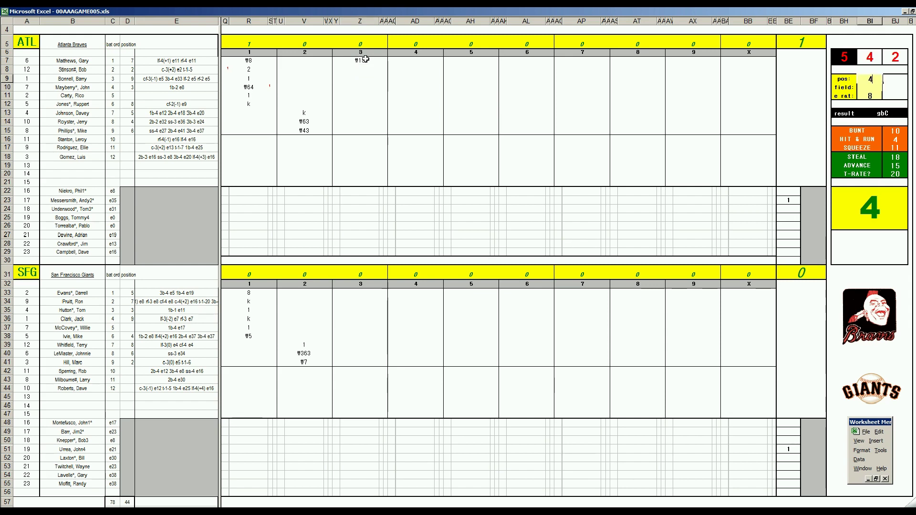
{"action": "type", "text": "2"}
{"action": "key", "text": "Return"}
{"action": "type", "text": "4"}
{"action": "key", "text": "Return"}
{"action": "type", "text": "41"}
{"action": "key", "text": "Return"}
Step: Enter e4, k and f8 for the next Braves batters in Z8–Z10
{"action": "left_click", "coordinate": [360, 70]}
{"action": "type", "text": "e4"}
{"action": "key", "text": "Return"}
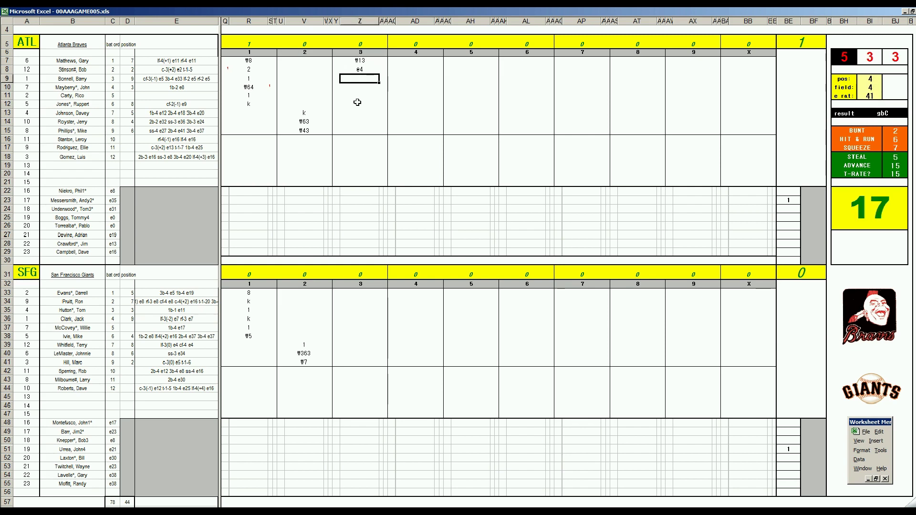
{"action": "type", "text": "k"}
{"action": "key", "text": "Return"}
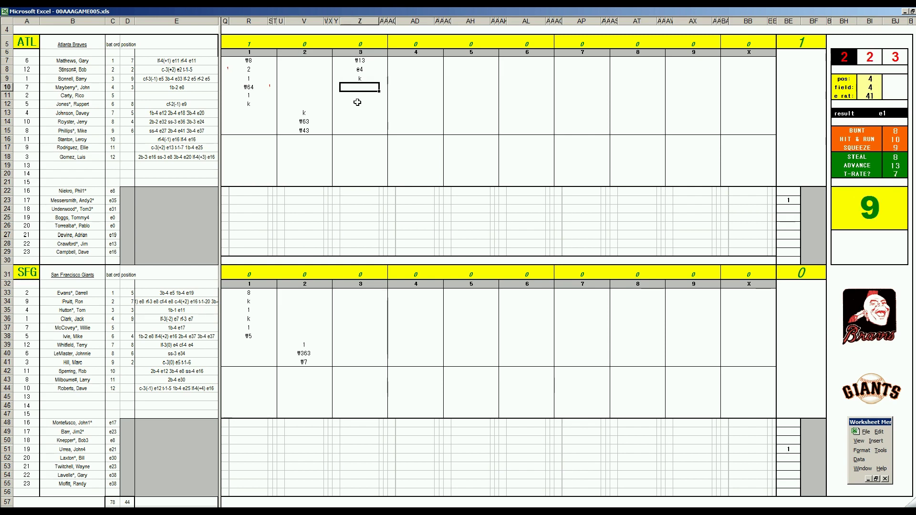
{"action": "type", "text": "w8"}
Step: Enter f9, f7 and f13 for the Giants' first three third-inning batters
{"action": "left_click", "coordinate": [362, 294]}
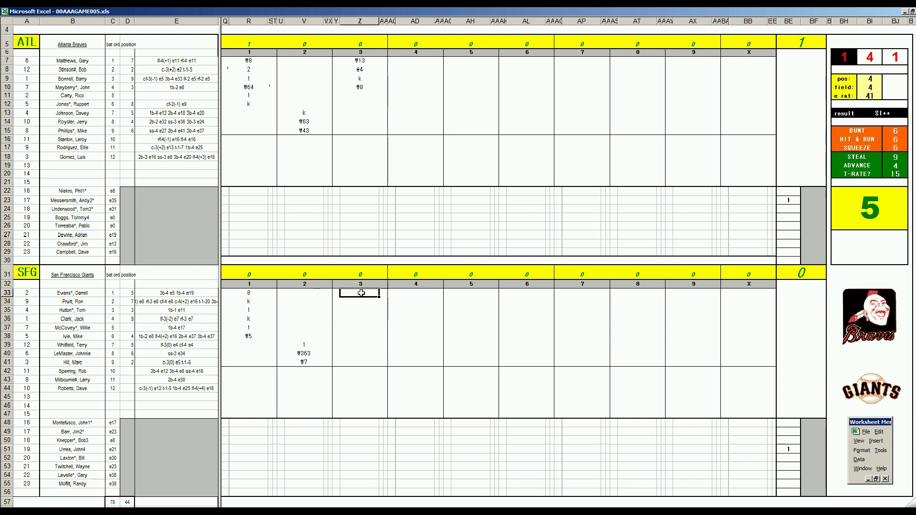
{"action": "type", "text": "3"}
{"action": "key", "text": "Return"}
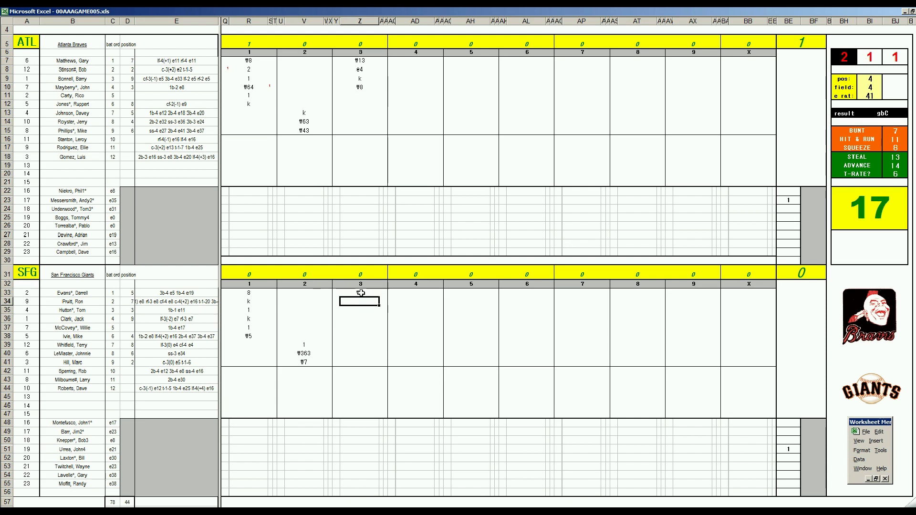
{"action": "type", "text": "w7"}
{"action": "key", "text": "Return"}
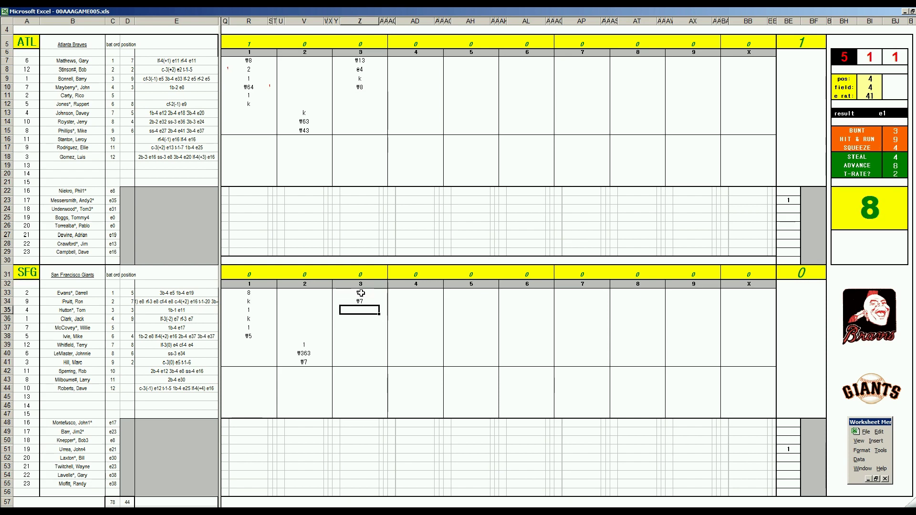
{"action": "type", "text": "w13"}
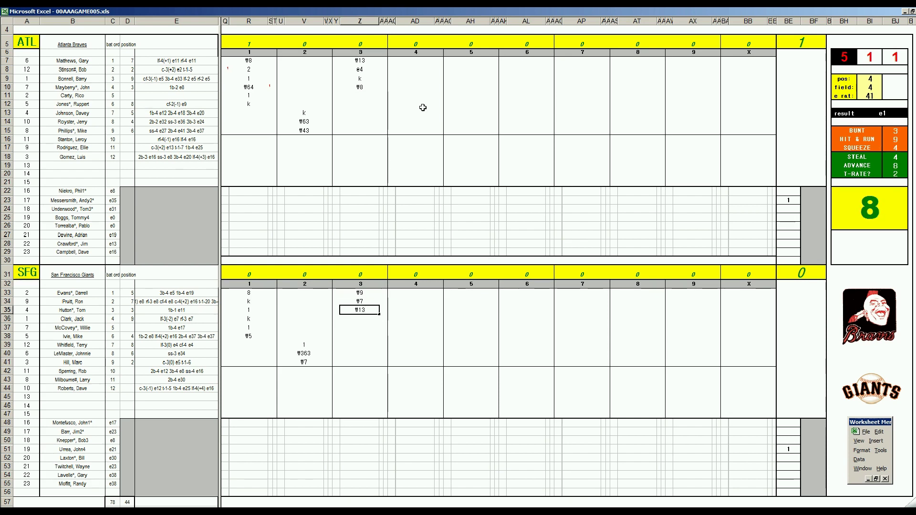
Step: Enter 2, 8, f7, 1 and k in AD11–AD15, scoring a Braves run
{"action": "left_click", "coordinate": [414, 96]}
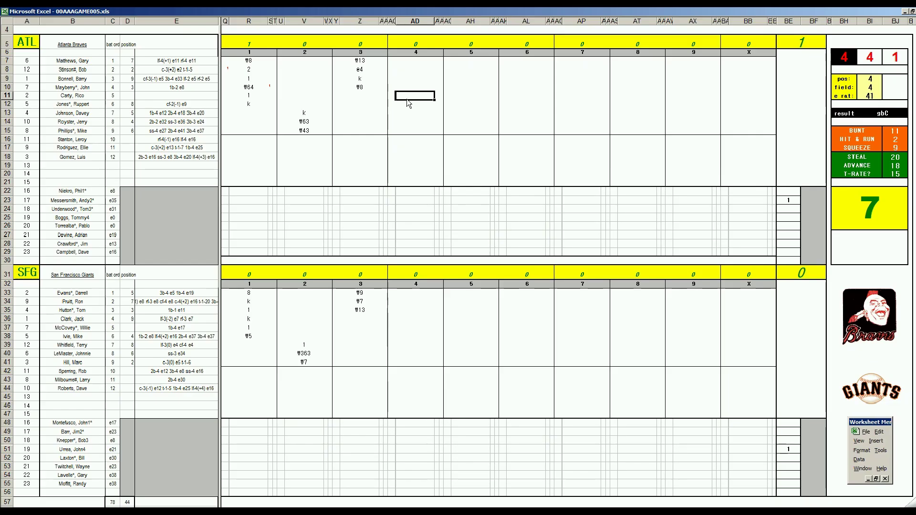
{"action": "type", "text": "2"}
{"action": "key", "text": "Return"}
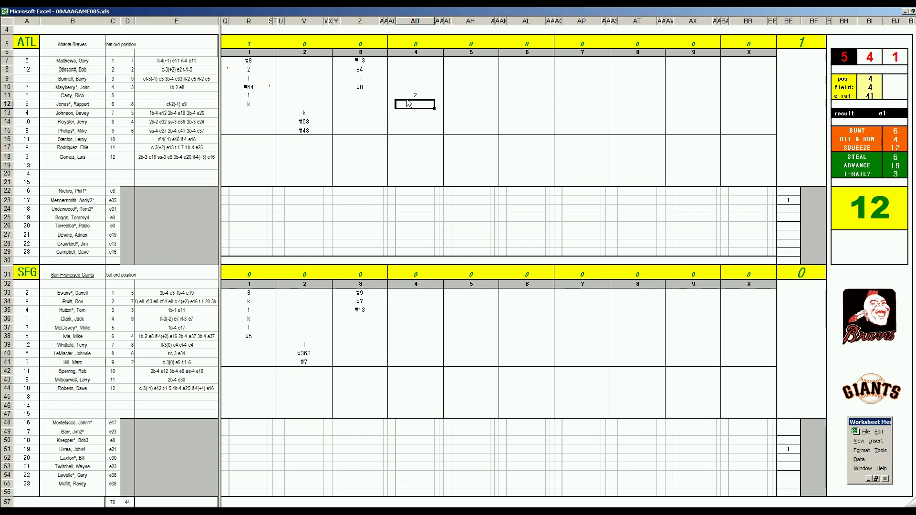
{"action": "type", "text": "8"}
{"action": "key", "text": "Return"}
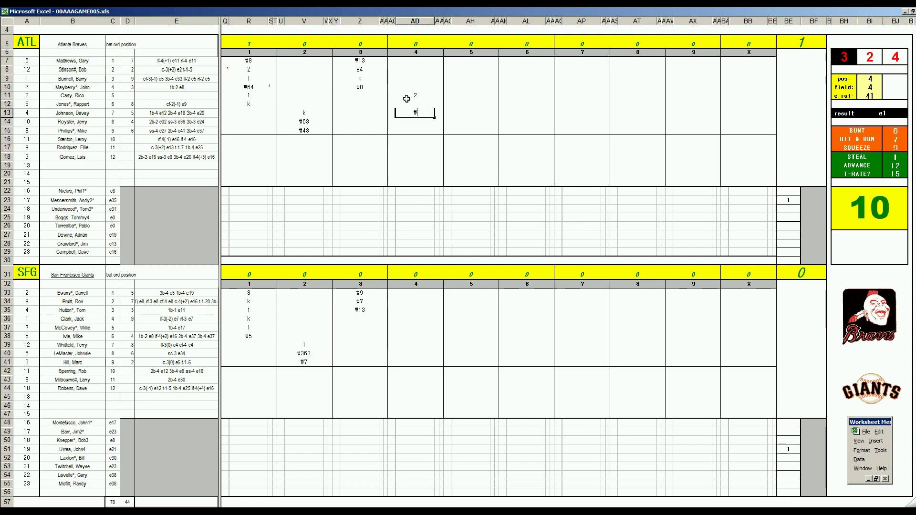
{"action": "type", "text": "7"}
{"action": "key", "text": "Return"}
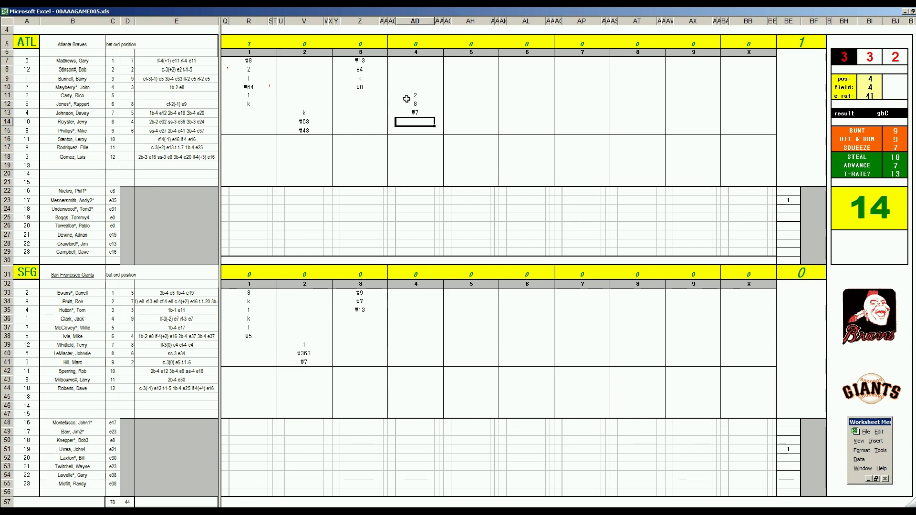
{"action": "type", "text": "1"}
{"action": "key", "text": "Return"}
{"action": "key", "text": "Up"}
{"action": "key", "text": "Up"}
{"action": "key", "text": "Up"}
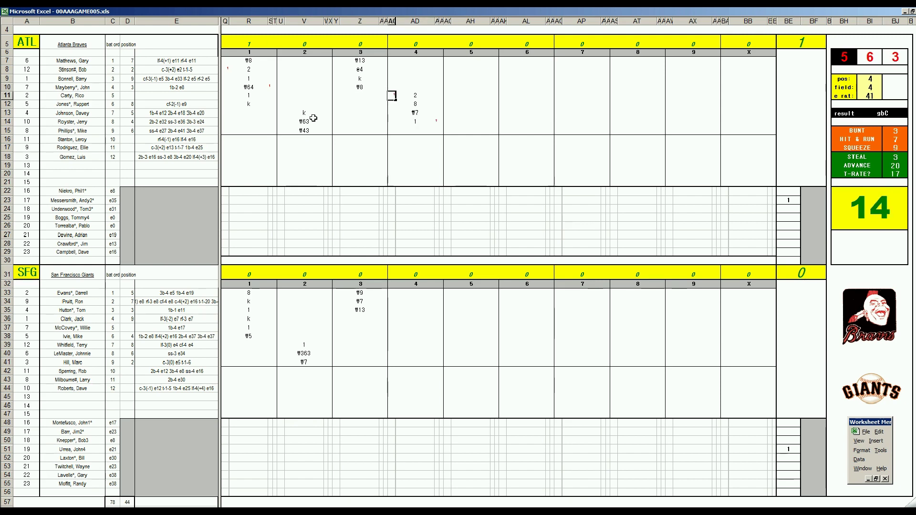
{"action": "type", "text": "1"}
{"action": "key", "text": "Return"}
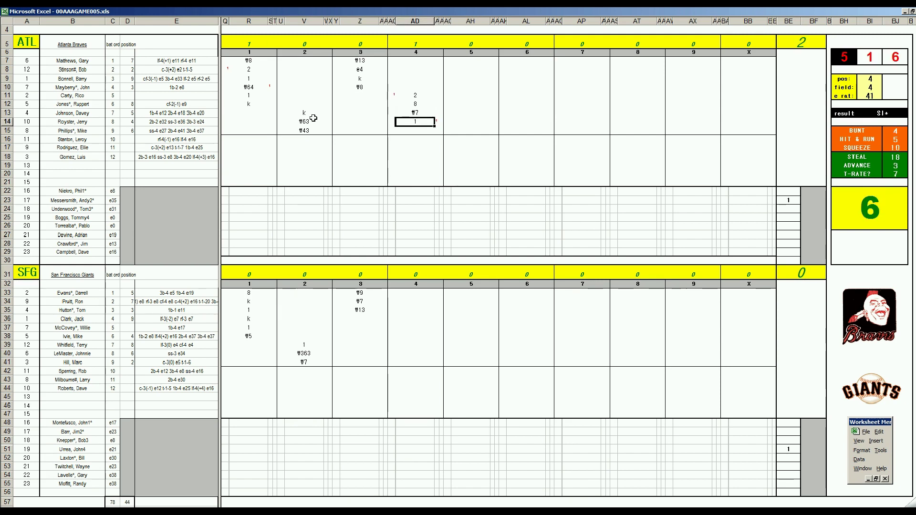
{"action": "key", "text": "Down"}
{"action": "key", "text": "Down"}
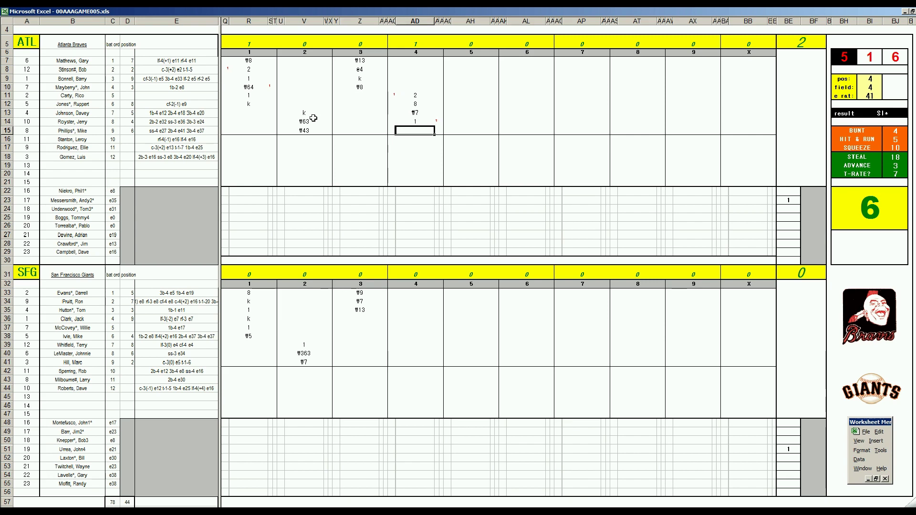
{"action": "type", "text": "k"}
{"action": "key", "text": "Return"}
Step: Update the dice panel position value and select AD7 for the f43 out
{"action": "key", "text": "Up"}
{"action": "key", "text": "Up"}
{"action": "key", "text": "Up"}
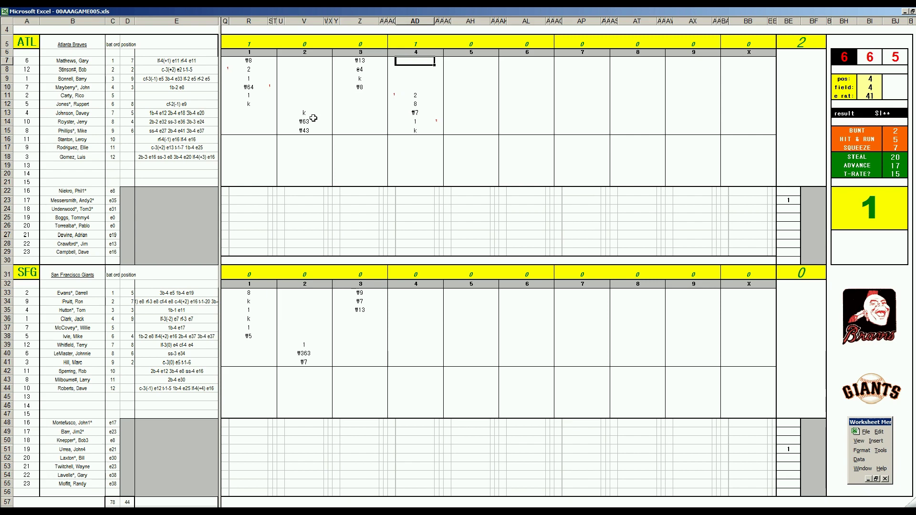
{"action": "key", "text": "ctrl+g"}
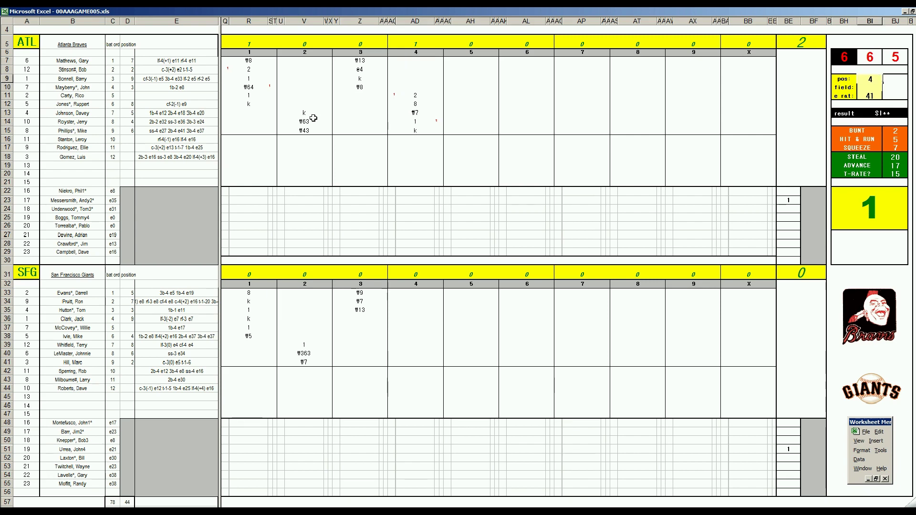
{"action": "key", "text": "Return"}
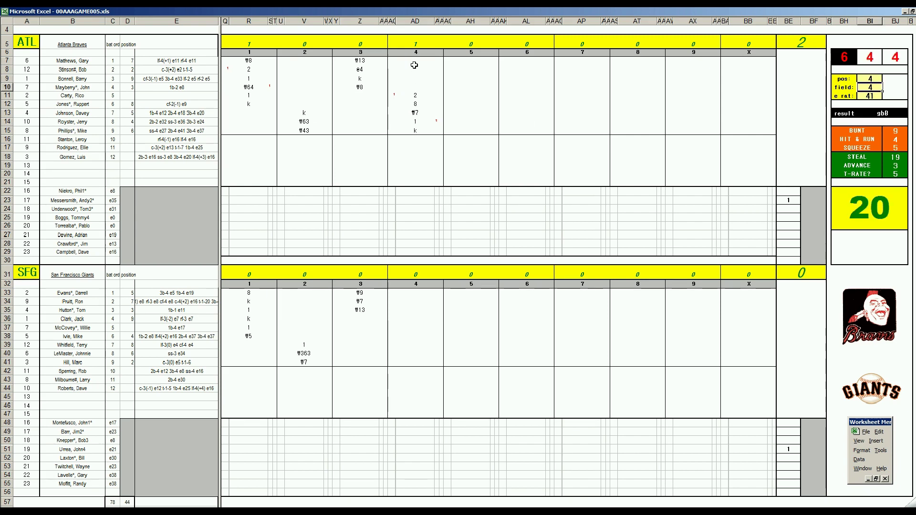
{"action": "left_click", "coordinate": [414, 63]}
{"action": "type", "text": "₩43"}
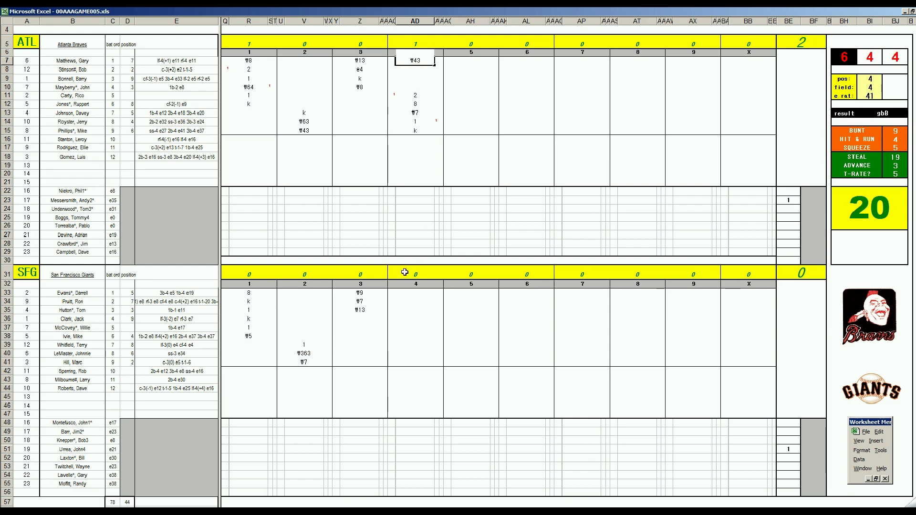
Step: Commit f43 in AD7 and edit the dice panel position and field values
{"action": "left_click", "coordinate": [403, 317]}
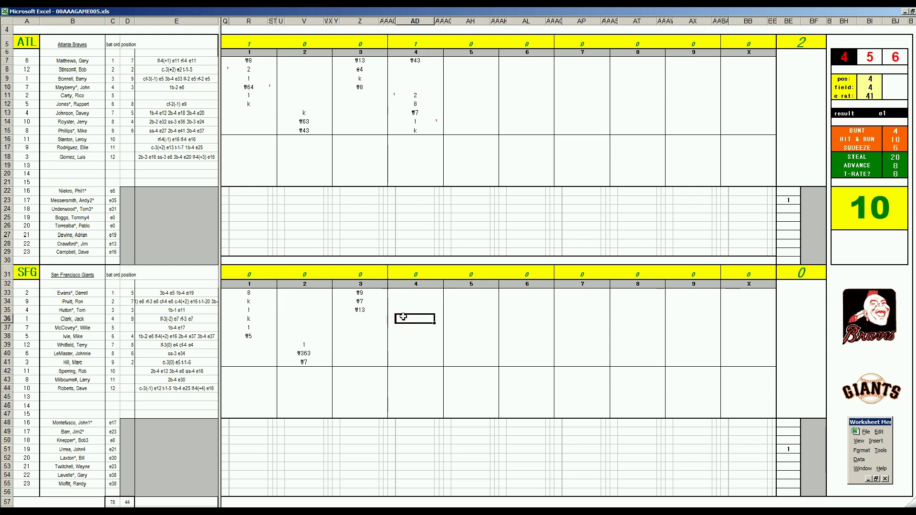
{"action": "key", "text": "ctrl+p"}
{"action": "type", "text": "7"}
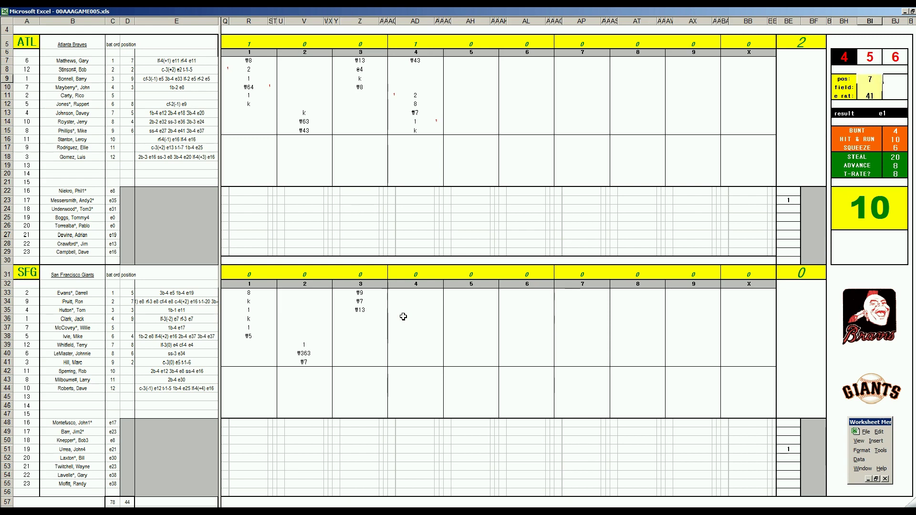
{"action": "key", "text": "Return"}
{"action": "type", "text": "4"}
{"action": "key", "text": "Return"}
Step: Enter 1 in AD36 and update the dice panel position and field values
{"action": "left_click", "coordinate": [403, 318]}
{"action": "type", "text": "1"}
{"action": "key", "text": "Return"}
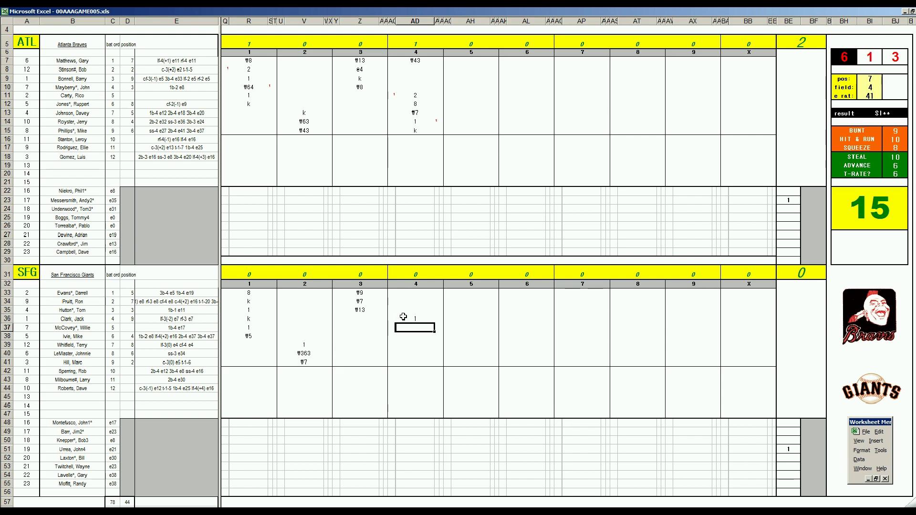
{"action": "key", "text": "ctrl+p"}
{"action": "type", "text": "6"}
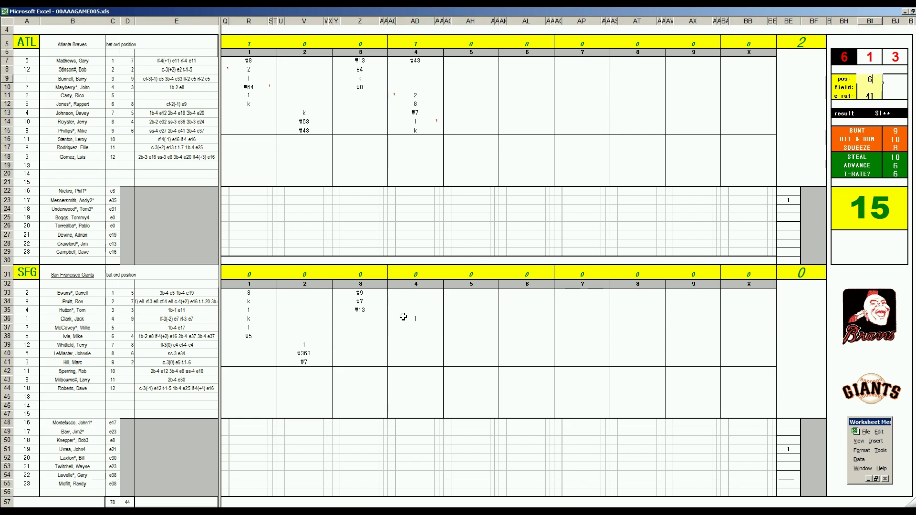
{"action": "key", "text": "Return"}
{"action": "type", "text": "4"}
{"action": "key", "text": "Return"}
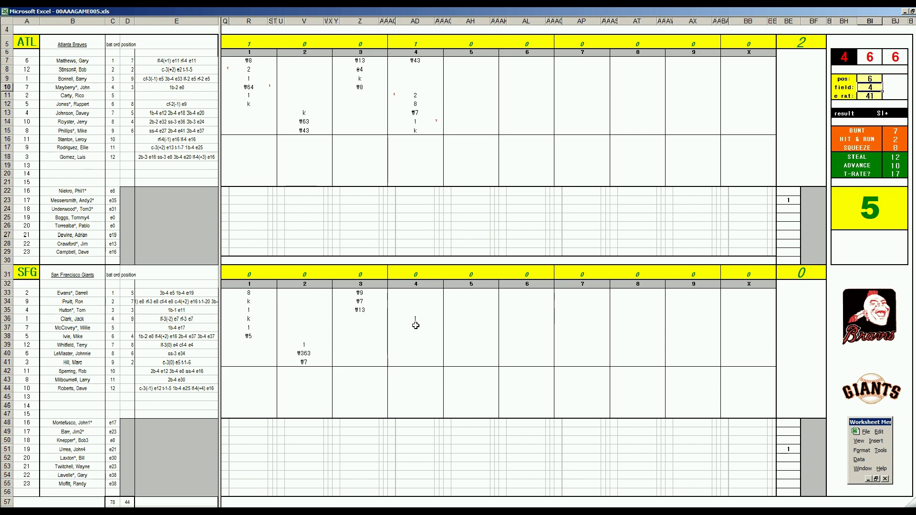
Step: Record the out for the next Giants batter below AD36
{"action": "left_click", "coordinate": [415, 328]}
{"action": "type", "text": "1"}
{"action": "key", "text": "Return"}
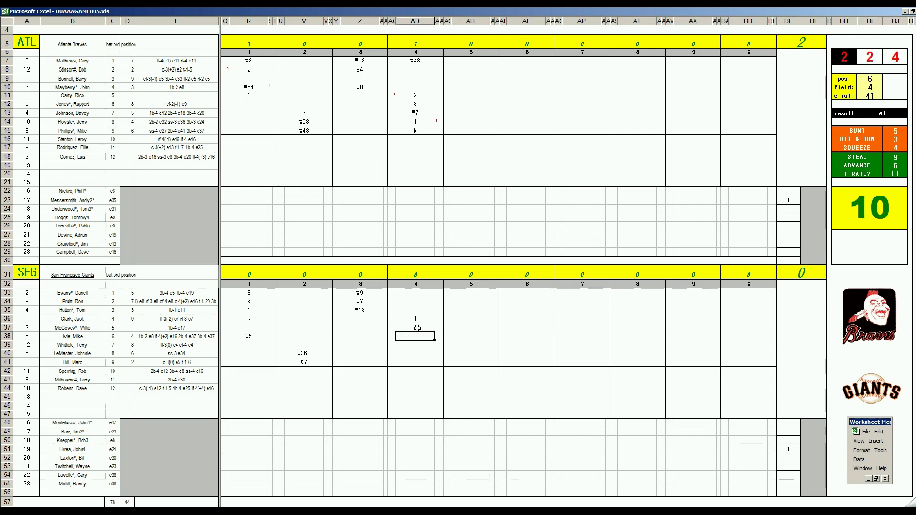
{"action": "key", "text": "Up"}
{"action": "key", "text": "Up"}
{"action": "key", "text": "Down"}
{"action": "key", "text": "Down"}
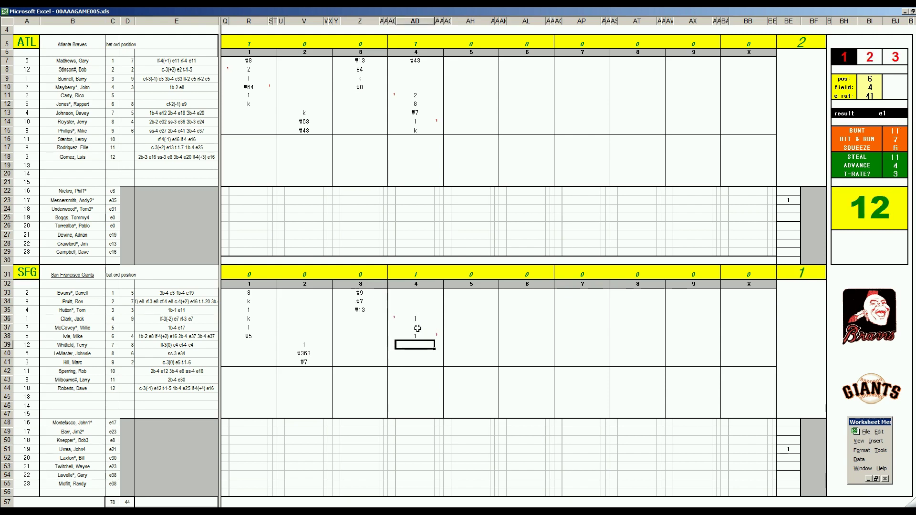
{"action": "type", "text": "¥9"}
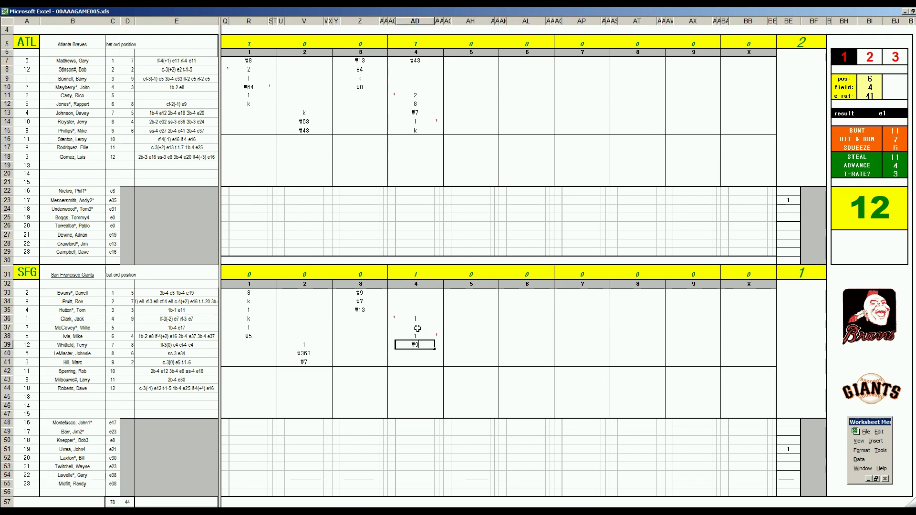
{"action": "key", "text": "Return"}
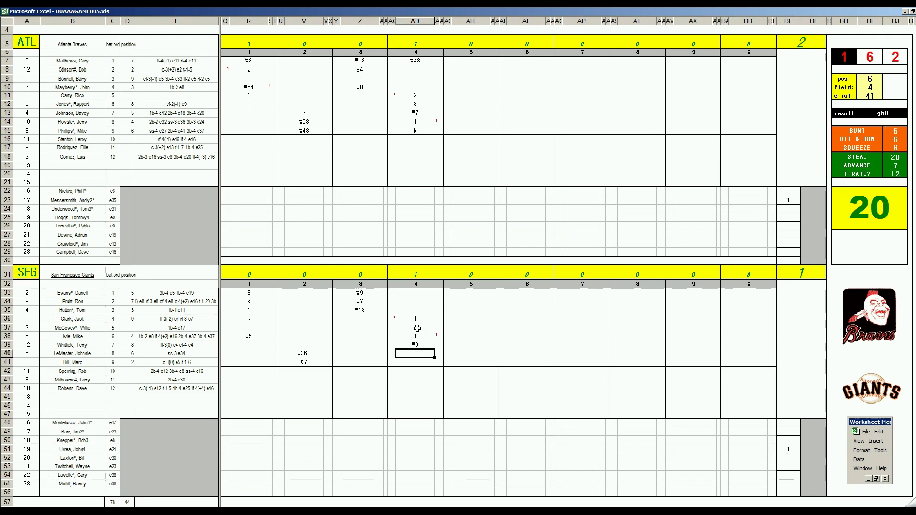
{"action": "type", "text": "1"}
Step: Mark the Giants' run to tie 2–2 and record the final outs through f3
{"action": "key", "text": "Left"}
{"action": "key", "text": "Up"}
{"action": "key", "text": "Up"}
{"action": "type", "text": "1"}
{"action": "key", "text": "Tab"}
{"action": "key", "text": "Down"}
{"action": "key", "text": "Down"}
{"action": "key", "text": "Down"}
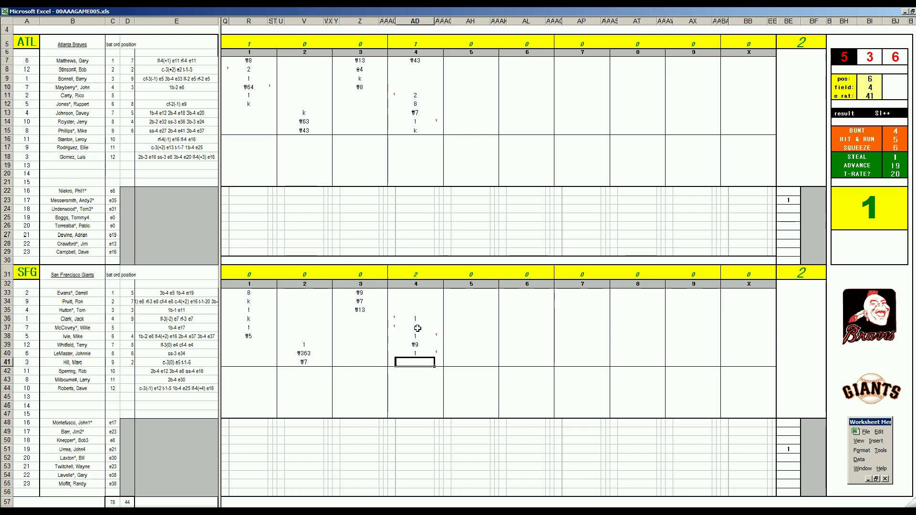
{"action": "type", "text": "43"}
{"action": "key", "text": "Return"}
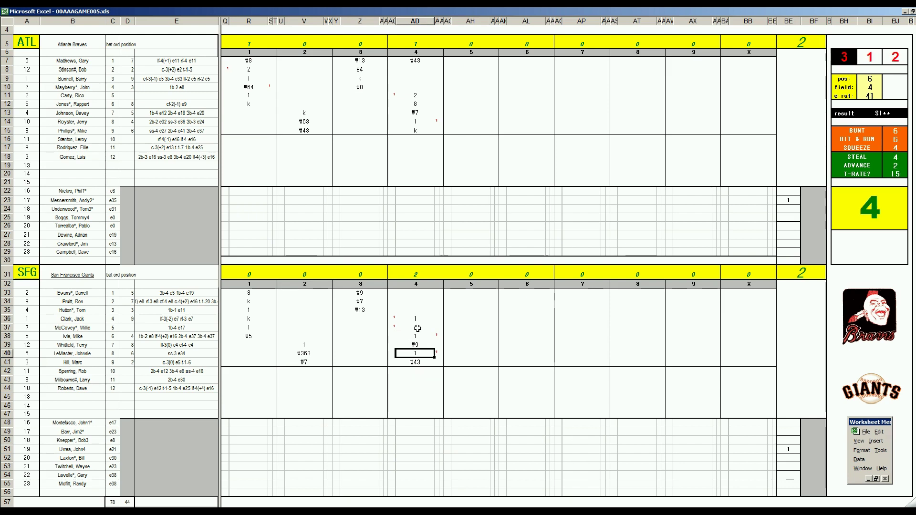
{"action": "key", "text": "Up"}
{"action": "key", "text": "Up"}
{"action": "key", "text": "Up"}
{"action": "type", "text": "\\"}
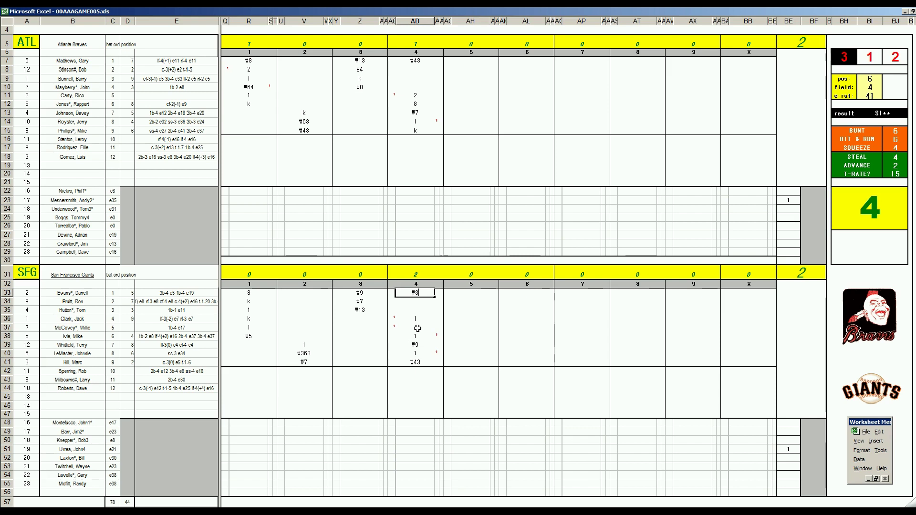
{"action": "key", "text": "Return"}
Step: Score the Braves' fifth inning as f8, f53, 8, f63, updating the dice panel fielder values
{"action": "left_click", "coordinate": [471, 69]}
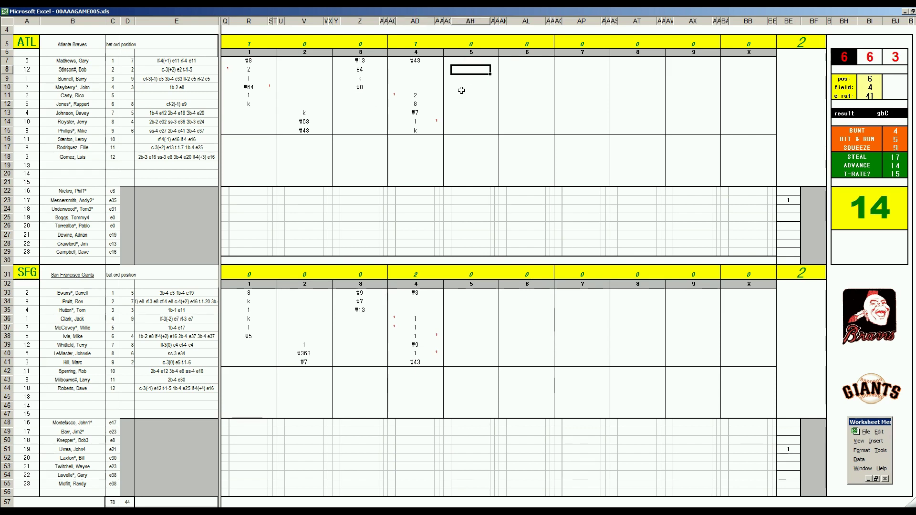
{"action": "type", "text": "\\8"}
{"action": "key", "text": "Return"}
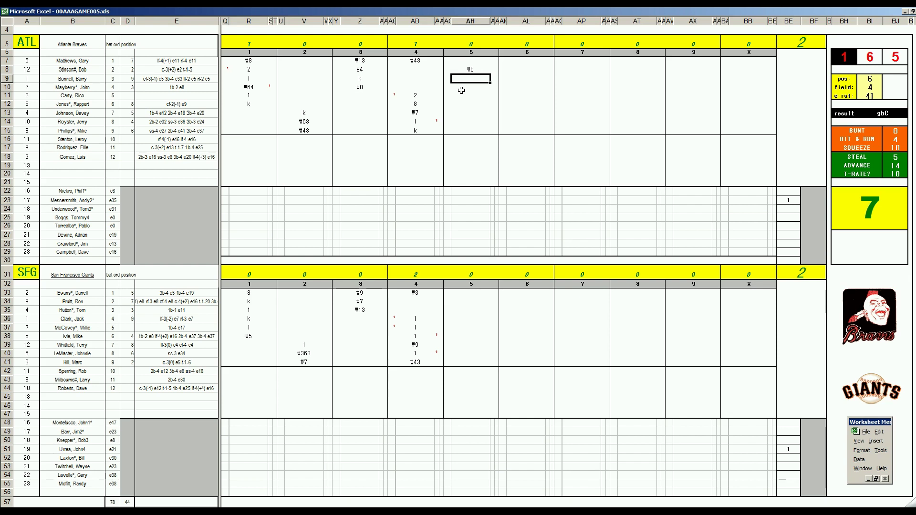
{"action": "type", "text": "\\53"}
{"action": "key", "text": "Return"}
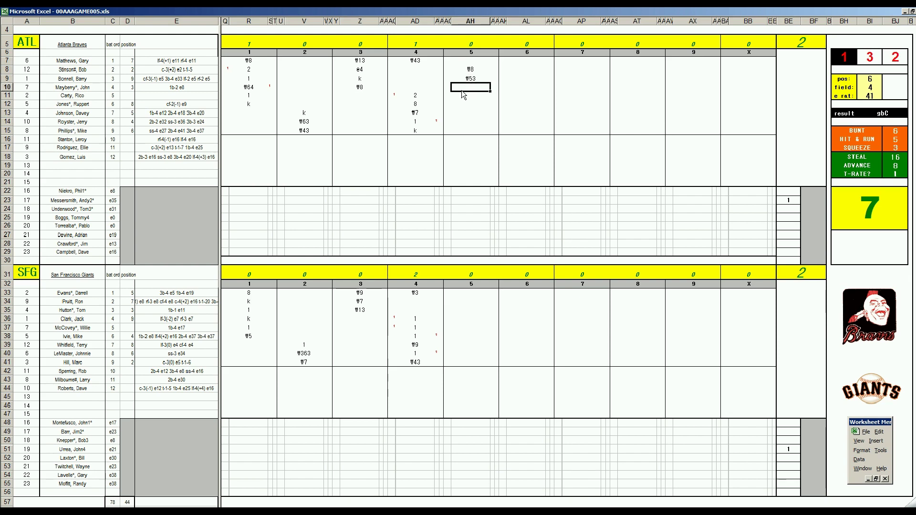
{"action": "type", "text": "8"}
{"action": "key", "text": "Return"}
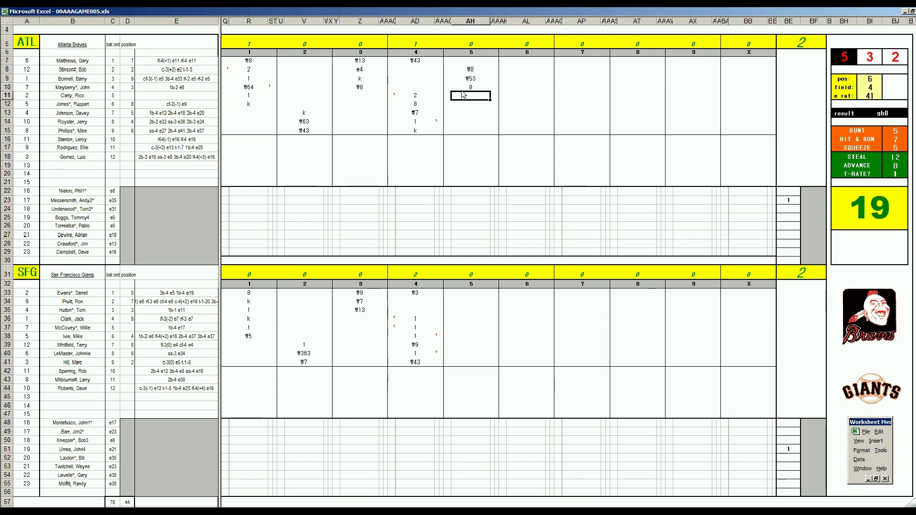
{"action": "key", "text": "Return"}
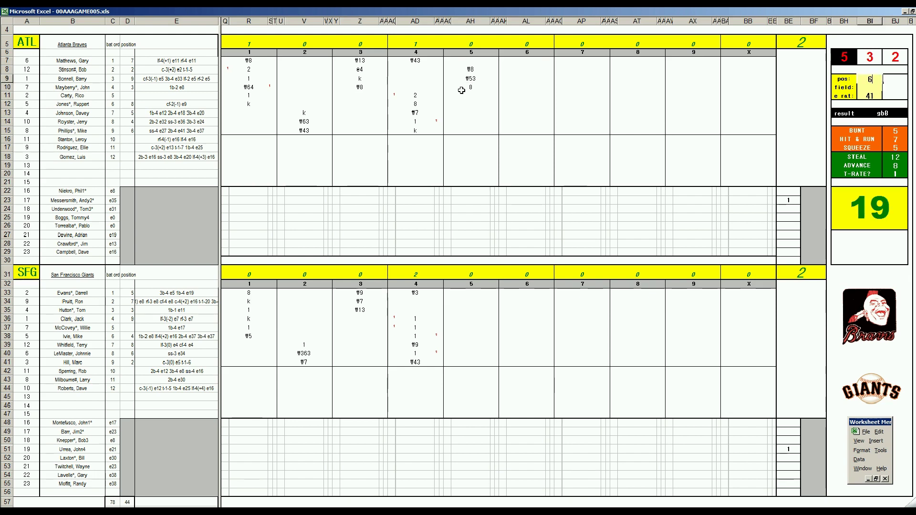
{"action": "key", "text": "Return"}
{"action": "type", "text": "3"}
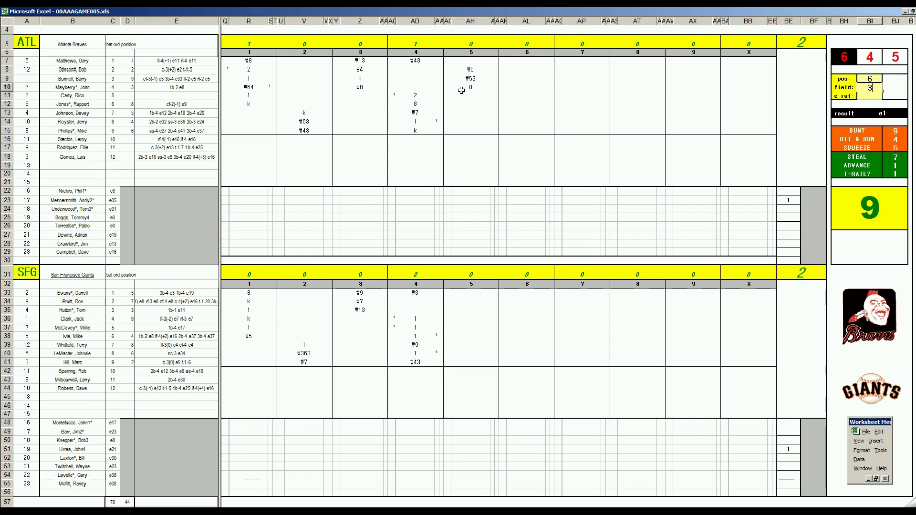
{"action": "key", "text": "Return"}
{"action": "type", "text": "34"}
{"action": "key", "text": "Return"}
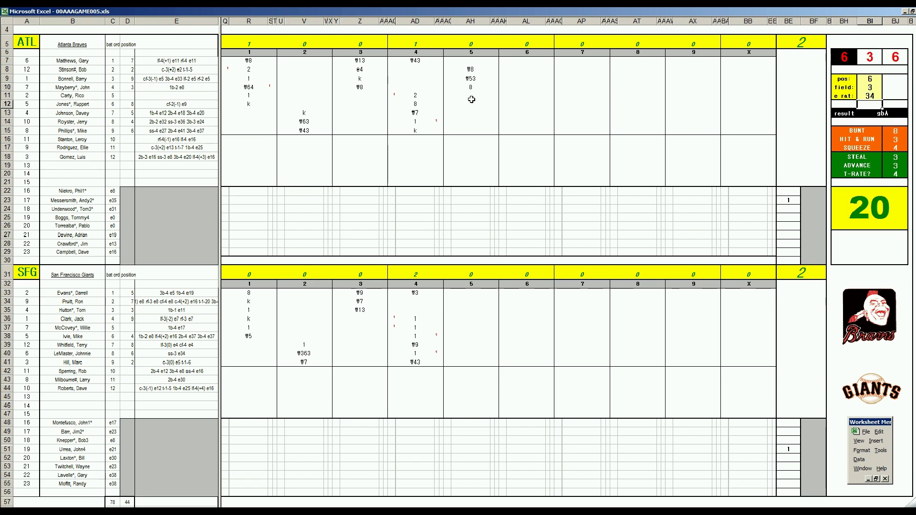
{"action": "left_click", "coordinate": [472, 95]}
{"action": "type", "text": "63"}
{"action": "key", "text": "Return"}
Step: Score the Giants' fifth-inning batters as f7, 1, k, f8 in rows 34–37
{"action": "left_click", "coordinate": [464, 298]}
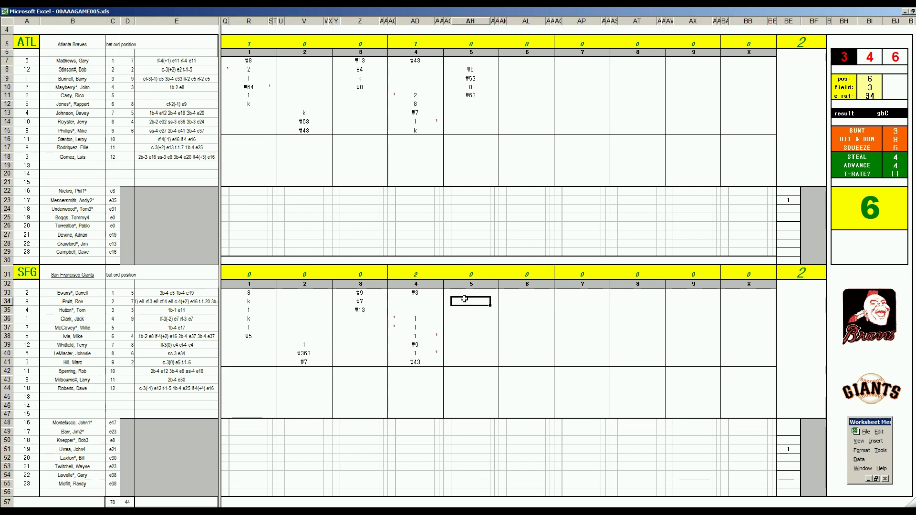
{"action": "type", "text": "7"}
{"action": "key", "text": "Return"}
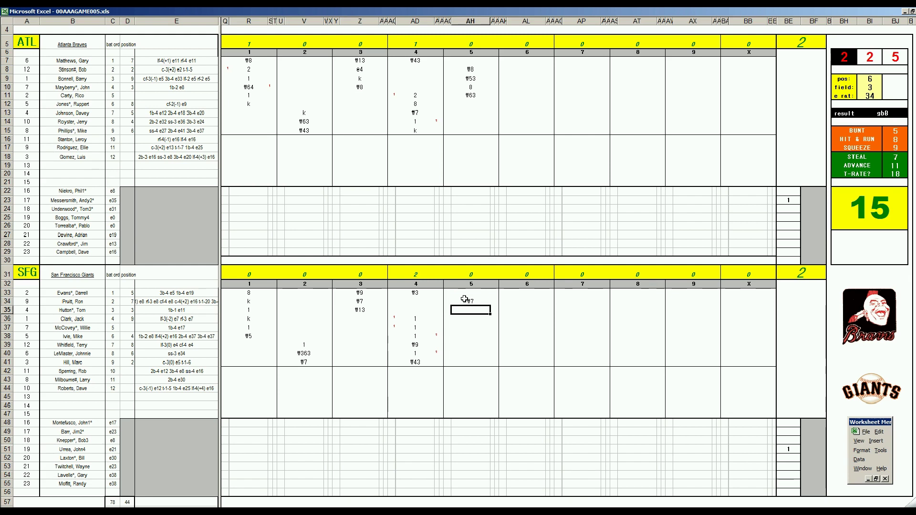
{"action": "type", "text": "1"}
{"action": "key", "text": "Return"}
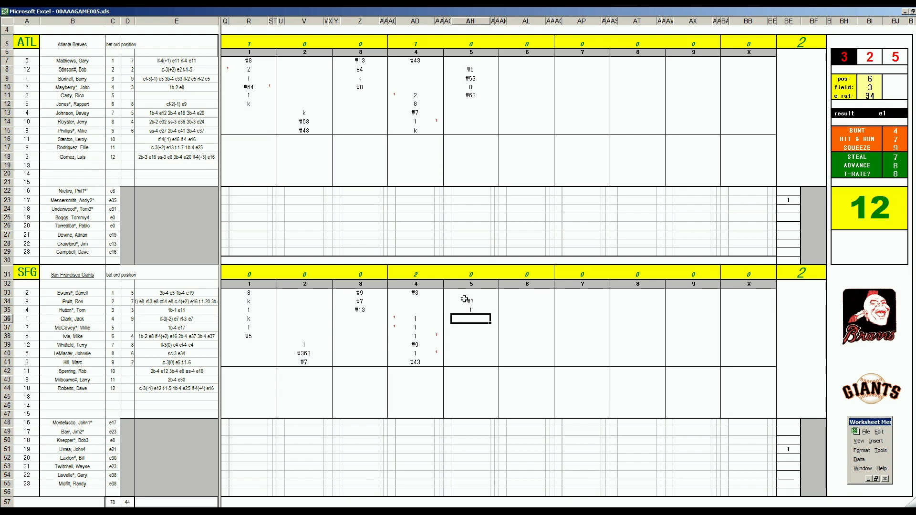
{"action": "type", "text": "k"}
{"action": "key", "text": "Return"}
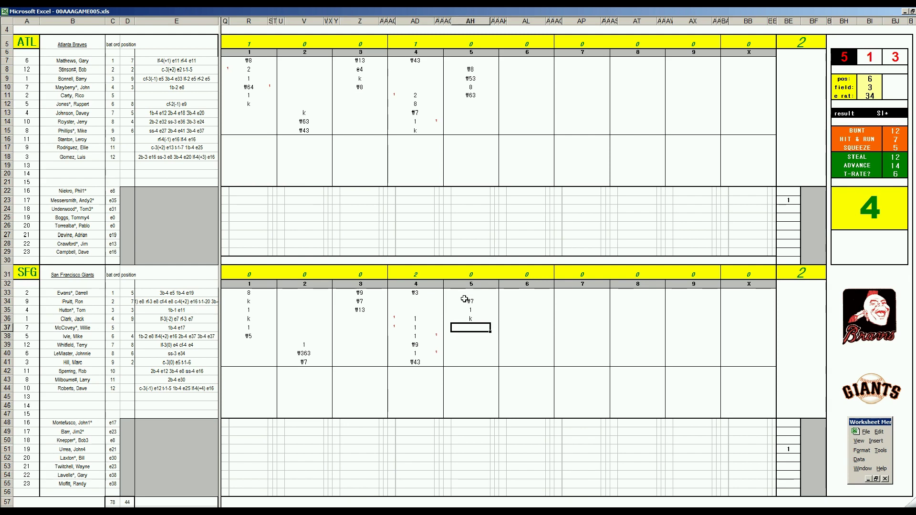
{"action": "type", "text": "f8"}
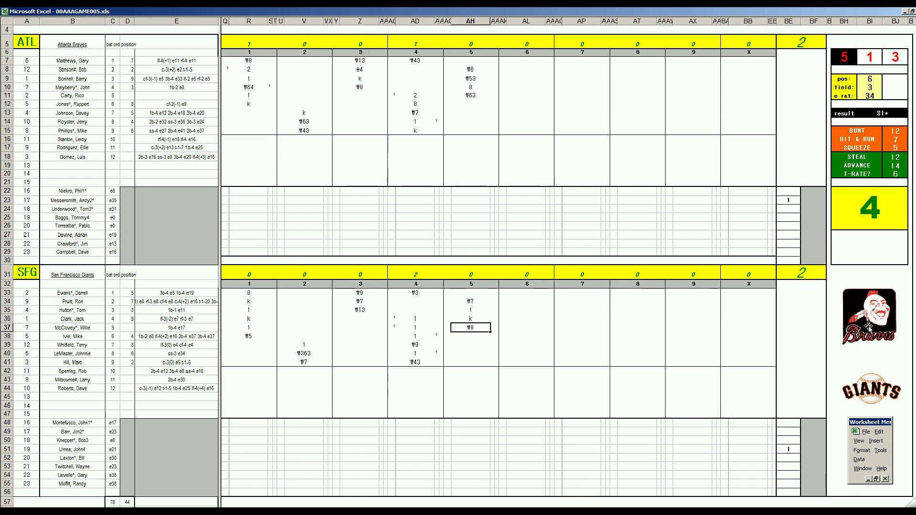
Step: Resume editing the last Giants fifth-inning entry in AH37, keeping the game tied 2–2
{"action": "key", "text": "F2"}
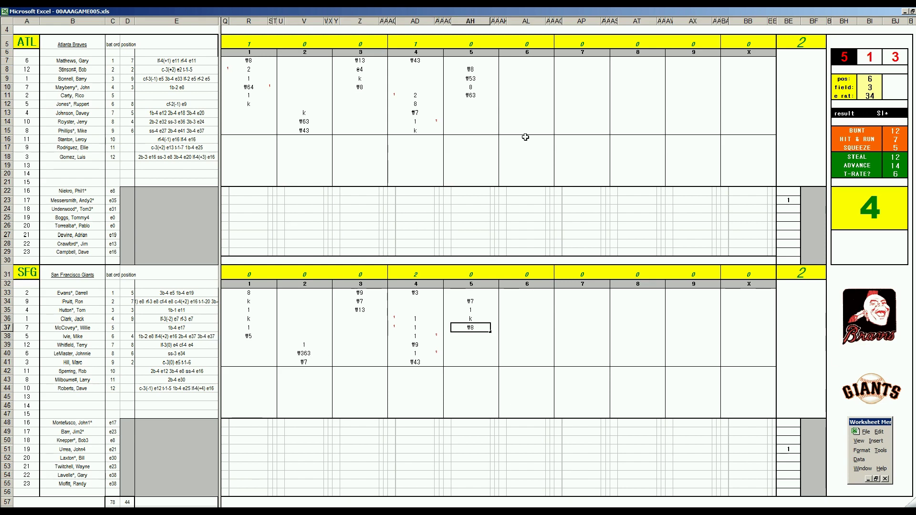
Step: Score the Braves' sixth inning in AL12–AL15 as 8, f7, f64, k with no runs
{"action": "left_click", "coordinate": [519, 104]}
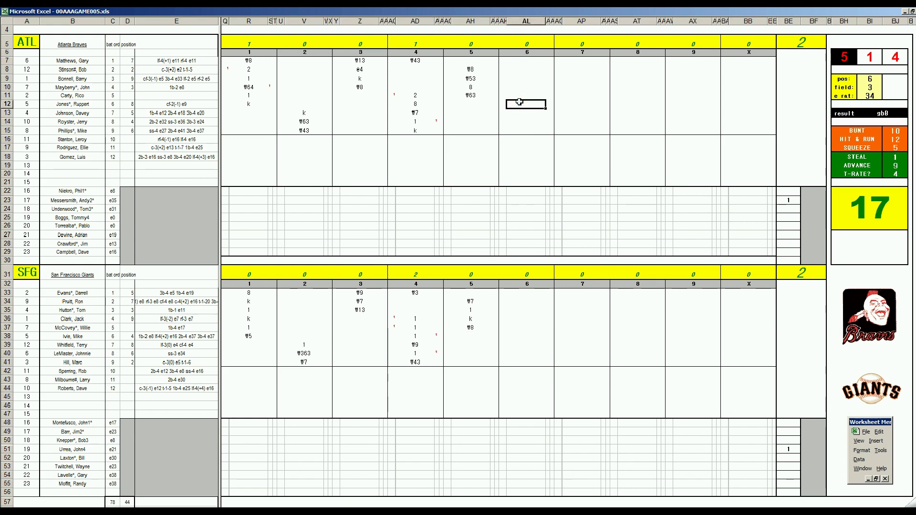
{"action": "type", "text": "8"}
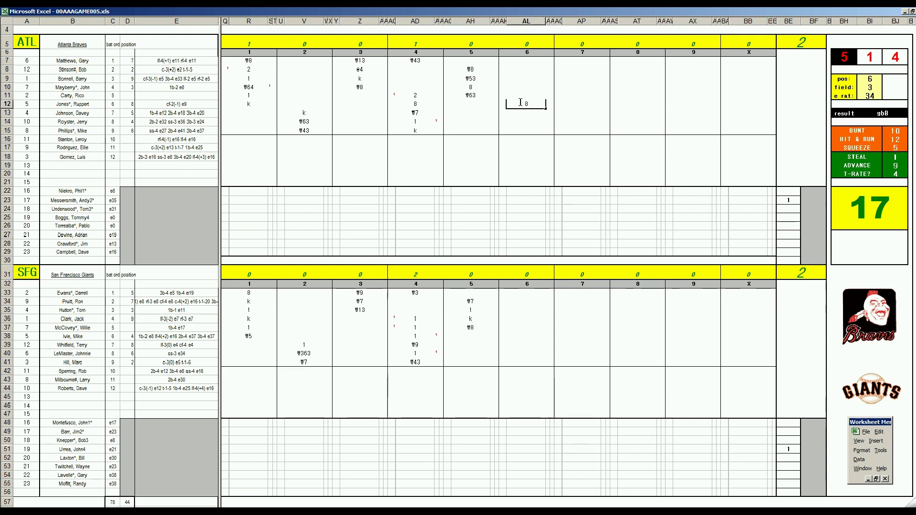
{"action": "key", "text": "Return"}
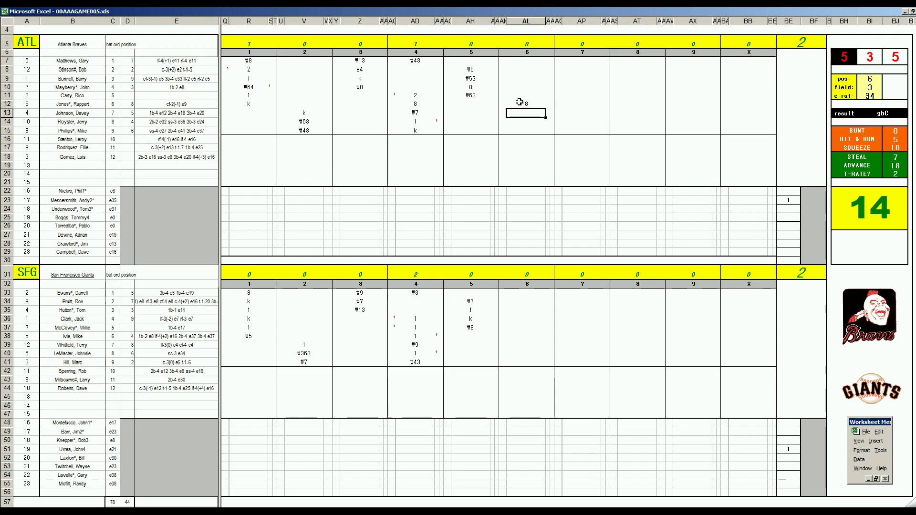
{"action": "type", "text": "k7"}
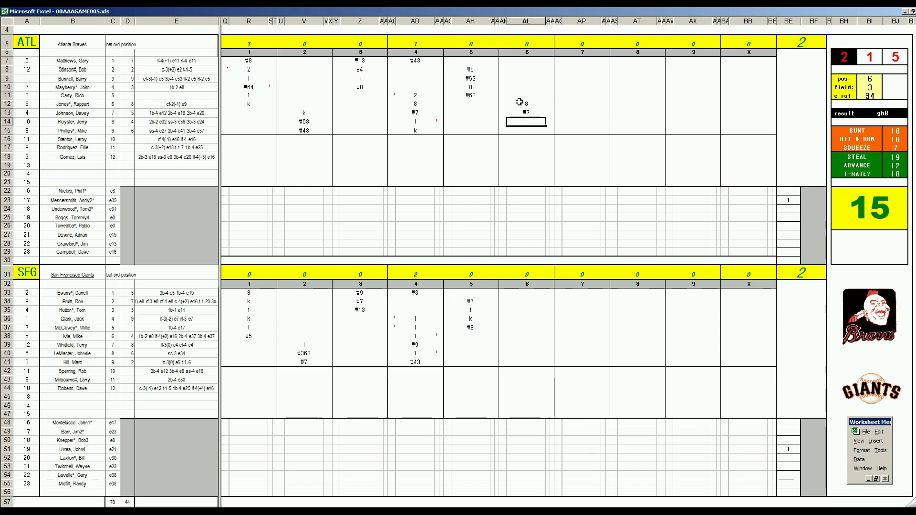
{"action": "key", "text": "Return"}
{"action": "key", "text": "ctrl+z"}
{"action": "type", "text": "k64"}
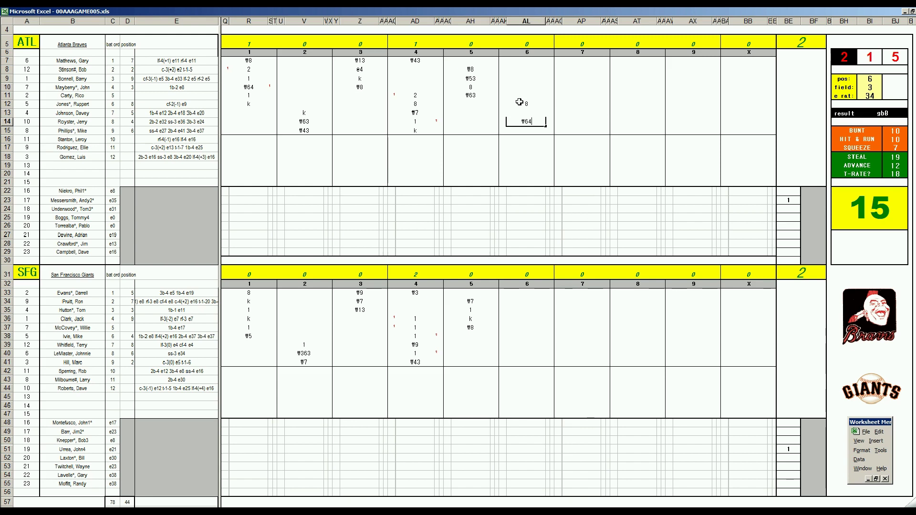
{"action": "key", "text": "Tab"}
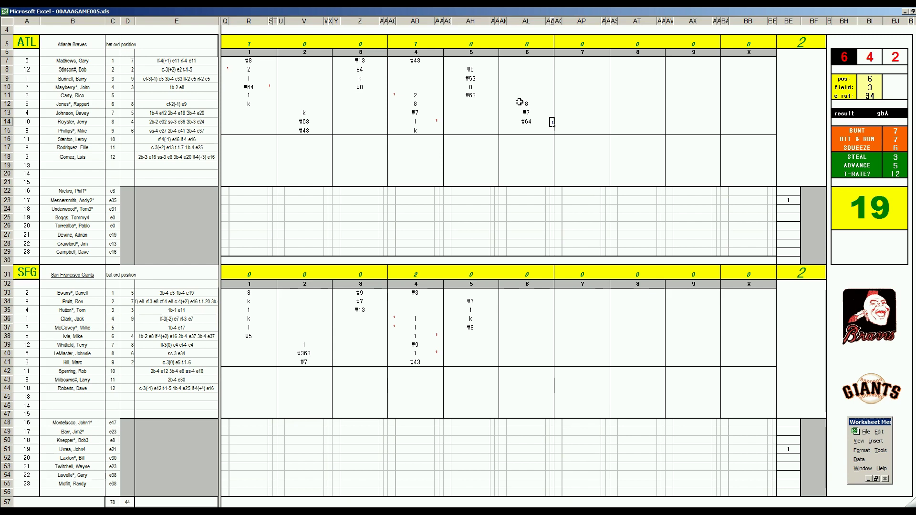
{"action": "key", "text": "Return"}
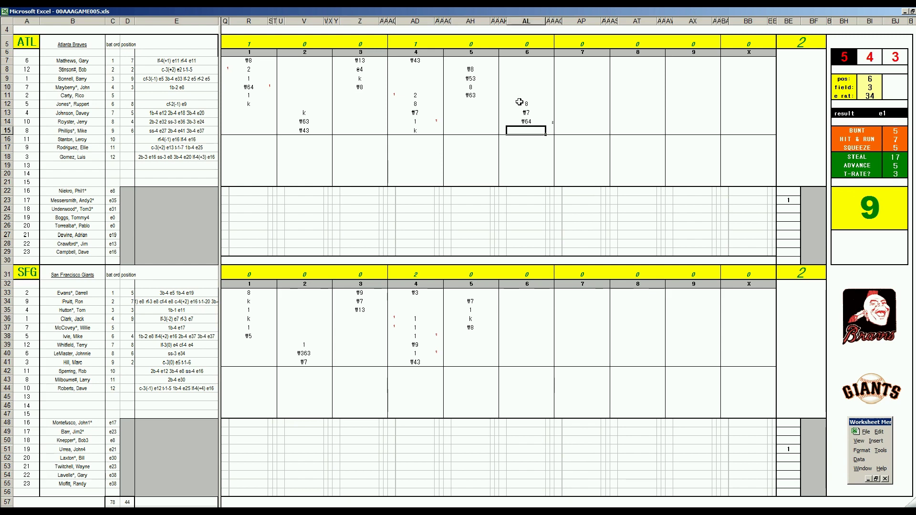
{"action": "type", "text": "k"}
{"action": "left_click", "coordinate": [521, 337]}
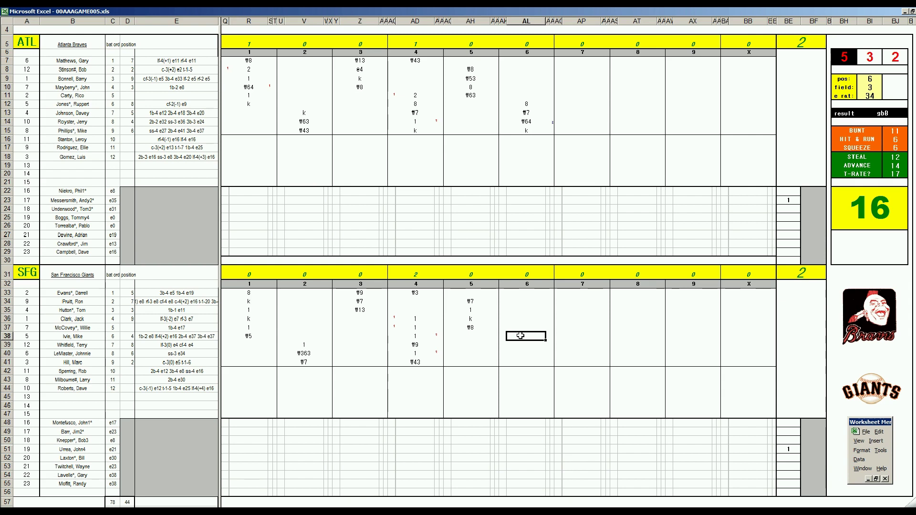
{"action": "key", "text": "Tab"}
{"action": "type", "text": "4"}
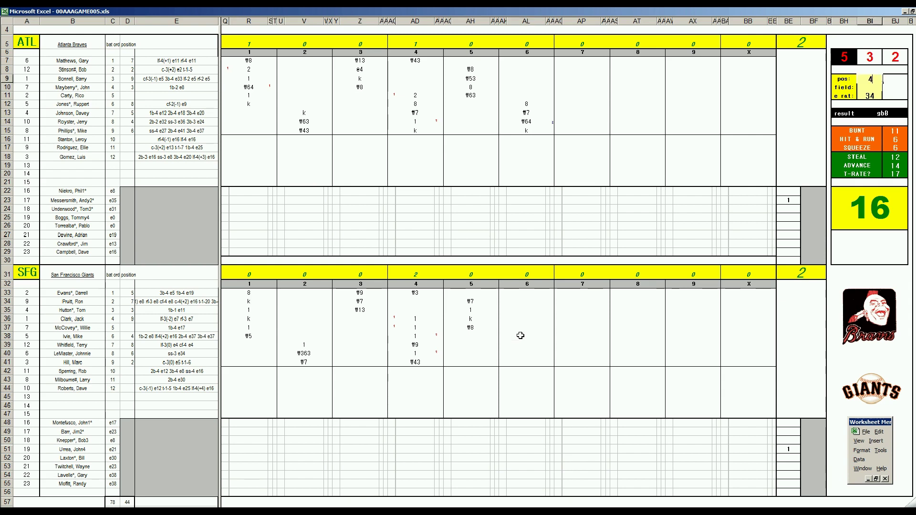
{"action": "key", "text": "Return"}
{"action": "type", "text": "3"}
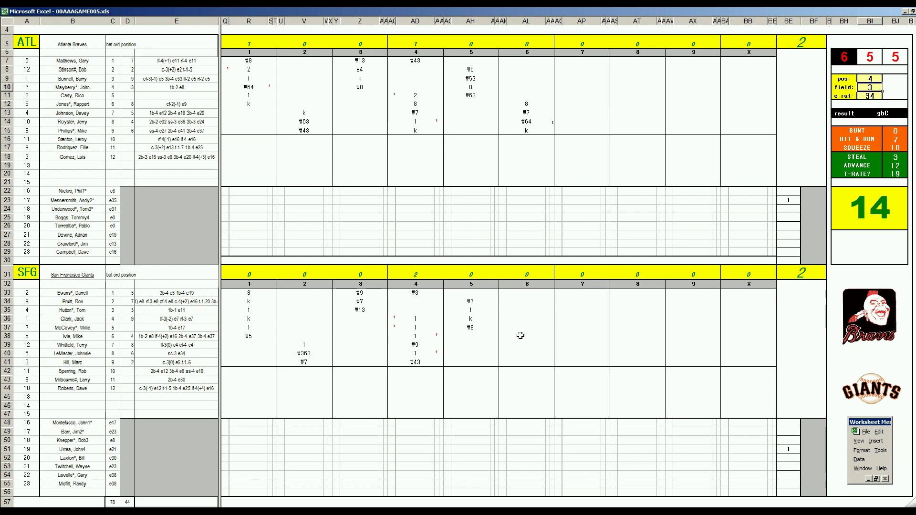
{"action": "key", "text": "Return"}
{"action": "key", "text": "Return"}
{"action": "key", "text": "Return"}
{"action": "type", "text": "₩43"}
{"action": "key", "text": "Return"}
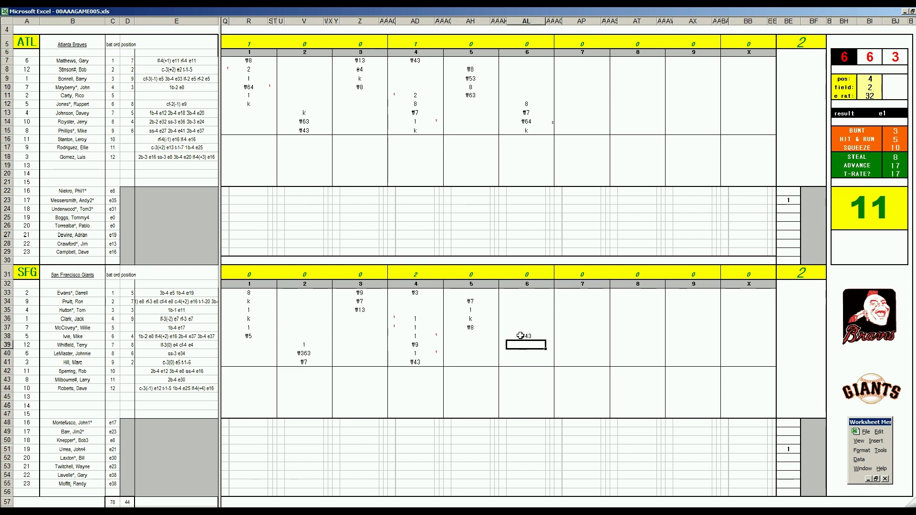
{"action": "type", "text": "₩"}
{"action": "type", "text": "43"}
{"action": "key", "text": "Return"}
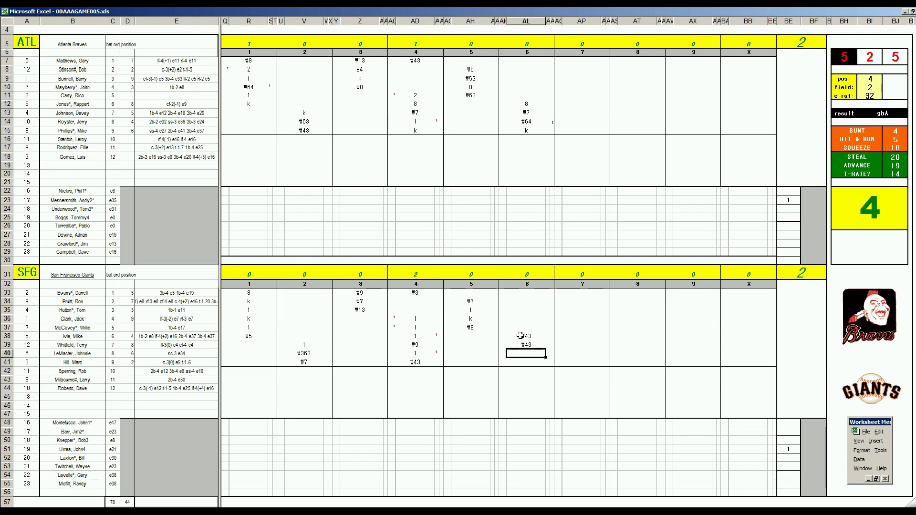
{"action": "type", "text": "k"}
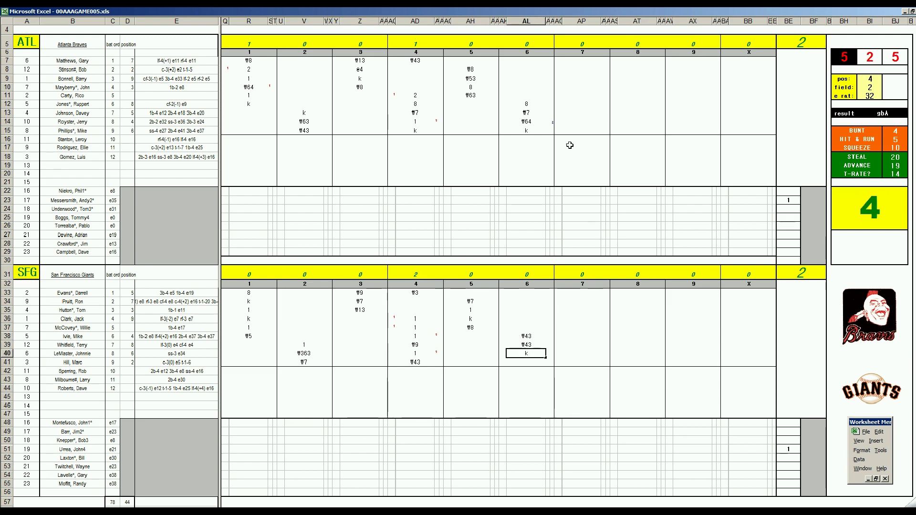
{"action": "left_click", "coordinate": [582, 61]}
Step: Reroll the dice, mark Matthews' k, and set the panel to pos 9, field 3, e rat 7
{"action": "key", "text": "F9"}
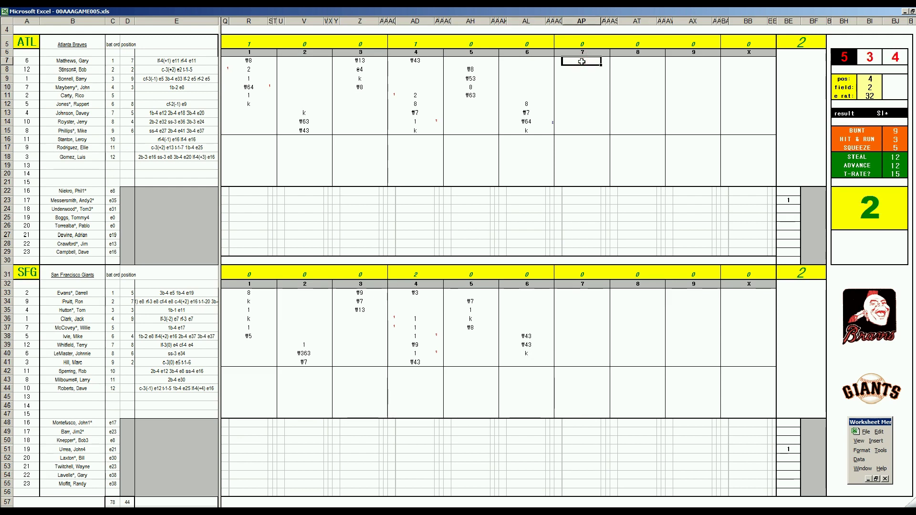
{"action": "key", "text": "Return"}
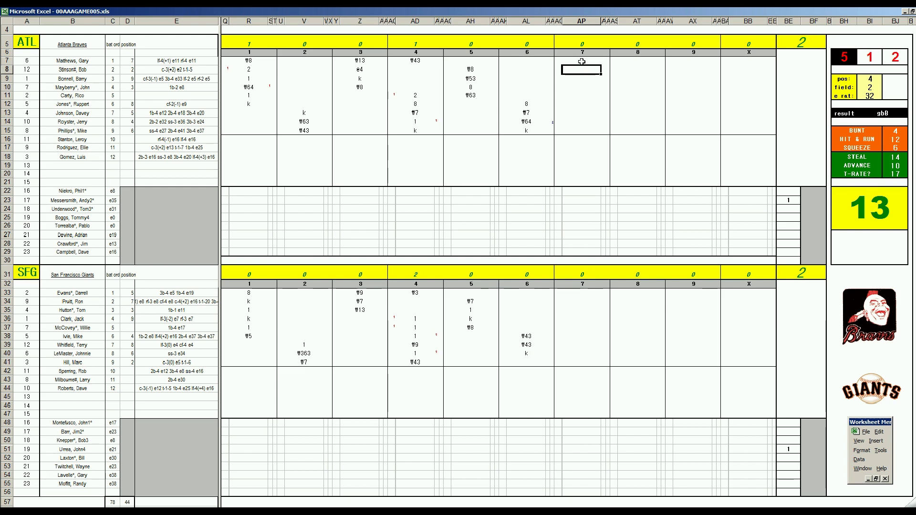
{"action": "key", "text": "Tab"}
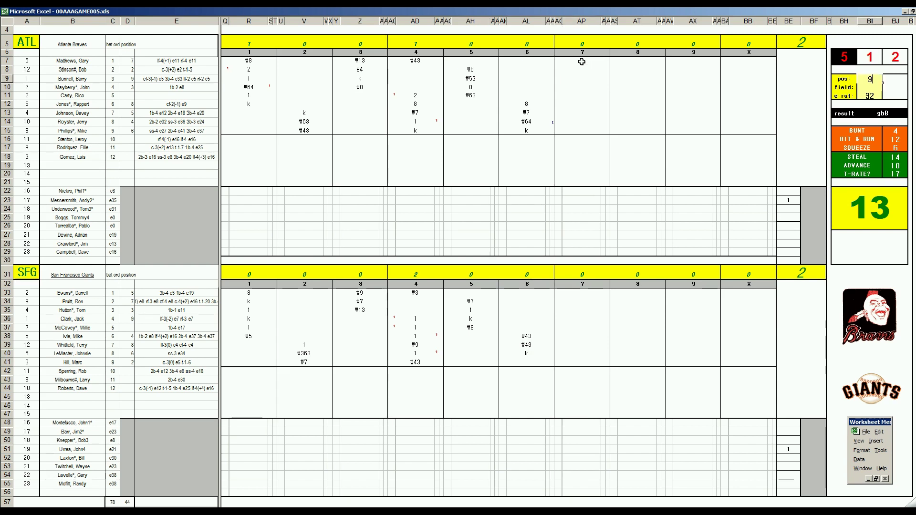
{"action": "type", "text": "9"}
{"action": "key", "text": "Return"}
{"action": "type", "text": "3"}
{"action": "key", "text": "Return"}
{"action": "type", "text": "7"}
{"action": "key", "text": "Return"}
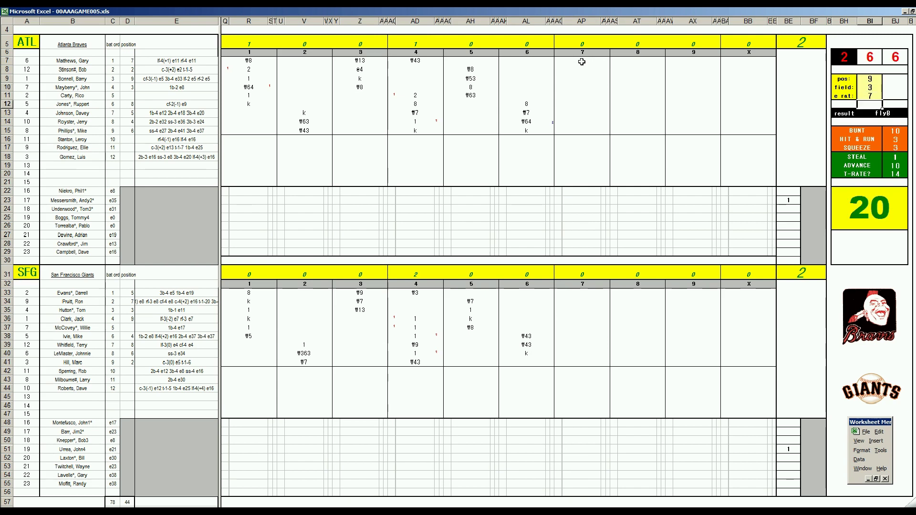
Step: Enter f9 for Stinson and 1 for Bonnell in the seventh inning
{"action": "left_click", "coordinate": [582, 70]}
{"action": "type", "text": "f8"}
{"action": "key", "text": "Return"}
{"action": "type", "text": "k"}
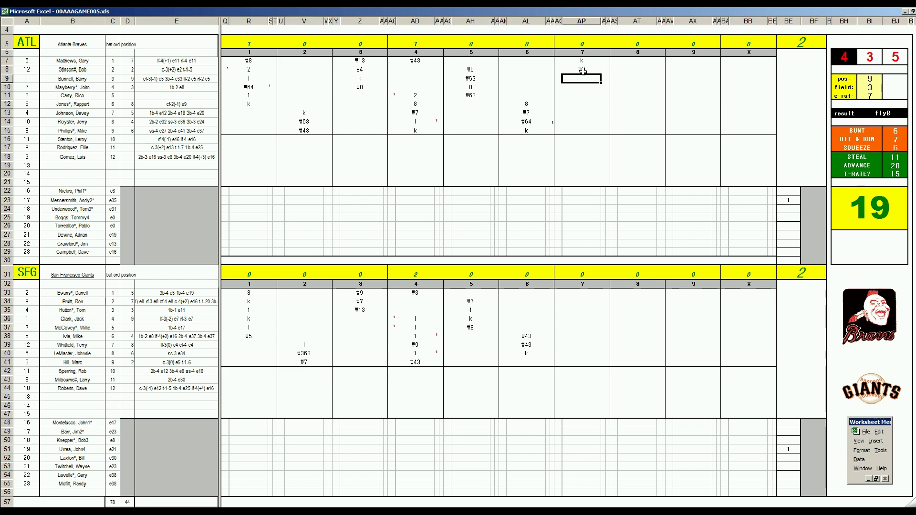
{"action": "type", "text": "1"}
{"action": "key", "text": "Return"}
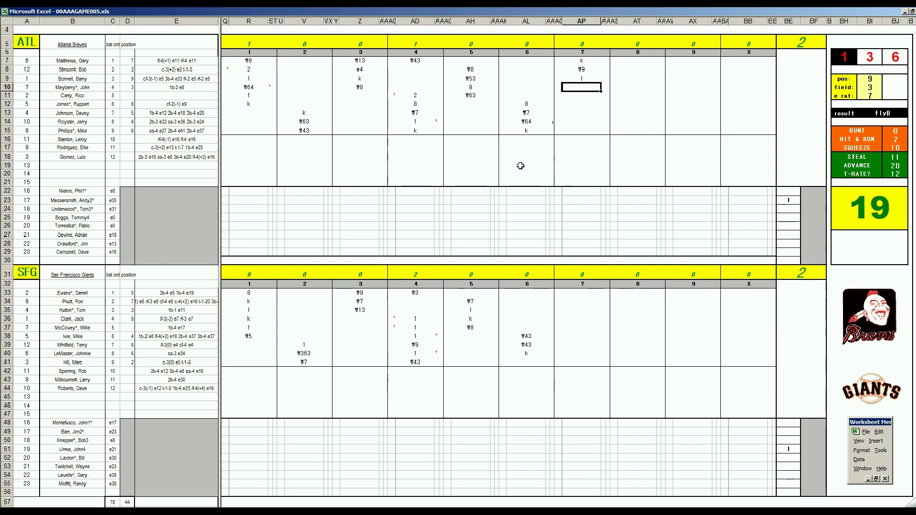
{"action": "type", "text": "2"}
Step: Re-enter Mayberry's 2 in AP10 to credit the Braves' seventh-inning run
{"action": "key", "text": "Return"}
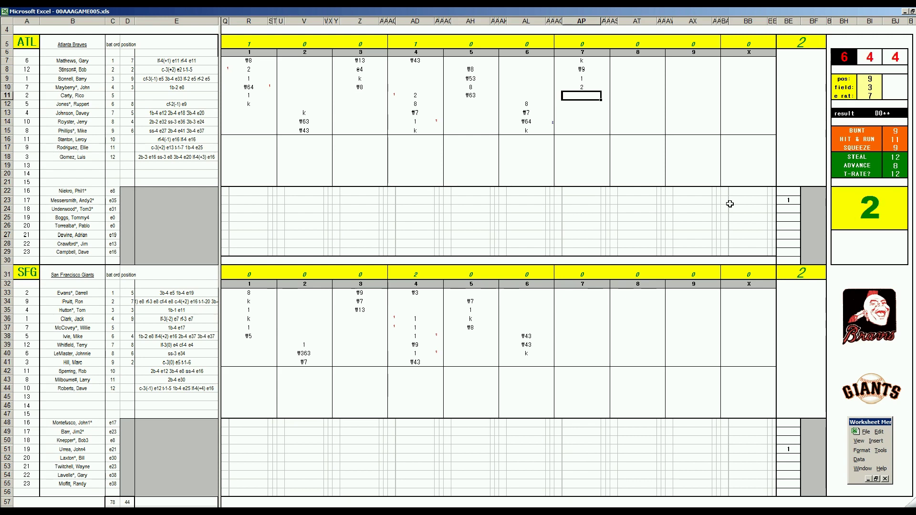
{"action": "key", "text": "Up"}
{"action": "type", "text": "2"}
{"action": "key", "text": "Return"}
{"action": "key", "text": "Return"}
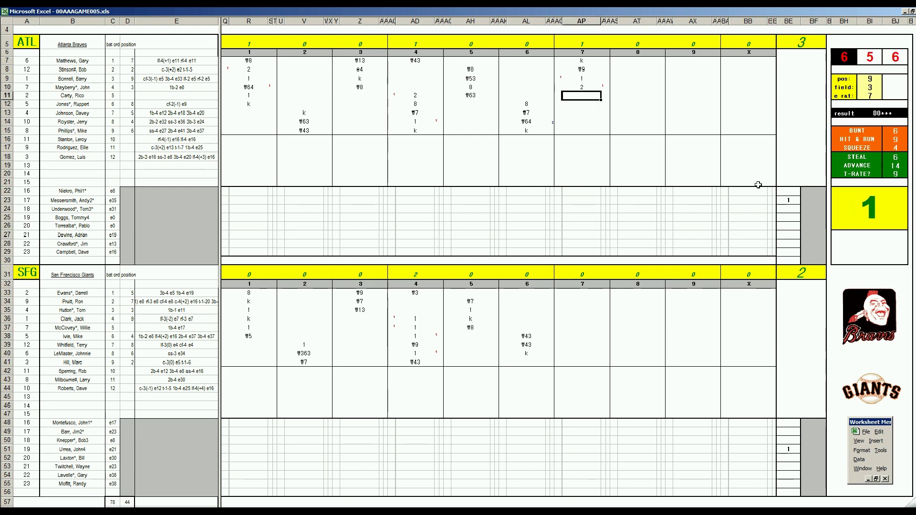
Step: Set the dice panel to pos 4, field 4, e rat 41 for Carty's f43 out
{"action": "key", "text": "F9"}
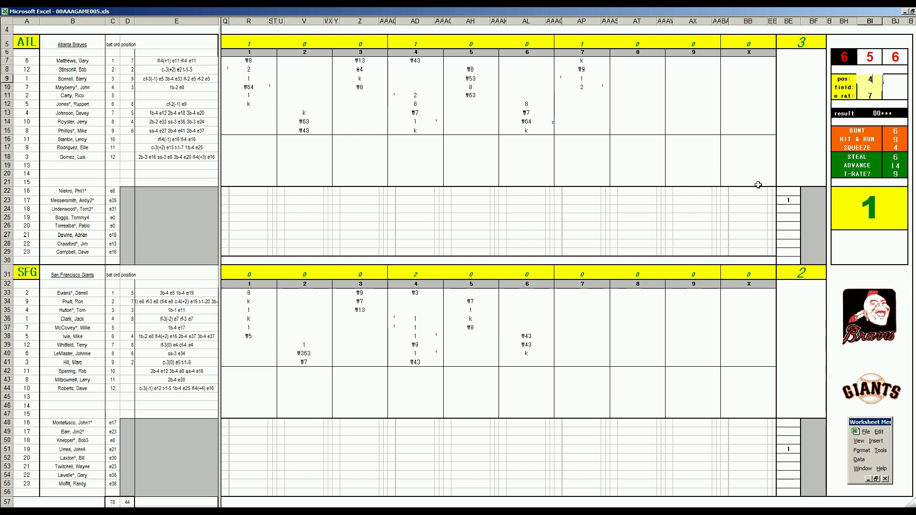
{"action": "type", "text": "4"}
{"action": "key", "text": "Return"}
{"action": "type", "text": "41"}
{"action": "key", "text": "Return"}
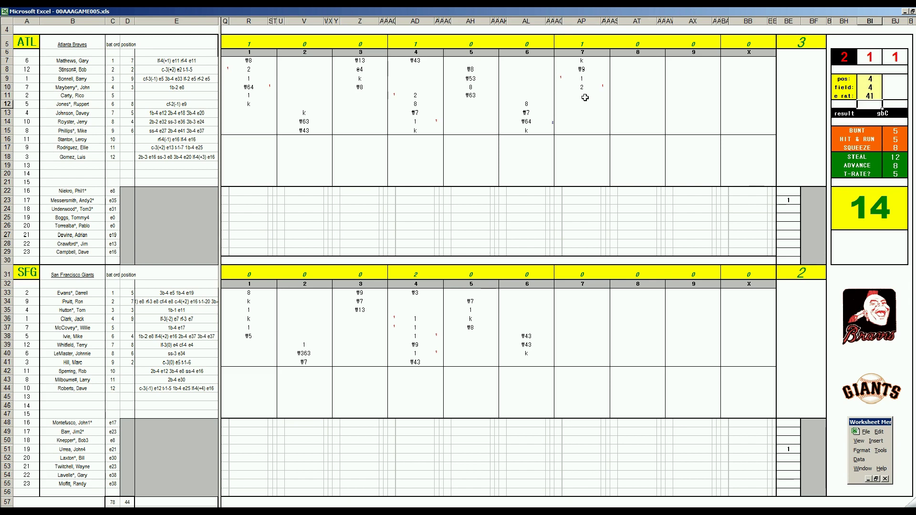
{"action": "left_click", "coordinate": [582, 96]}
{"action": "type", "text": "\\43"}
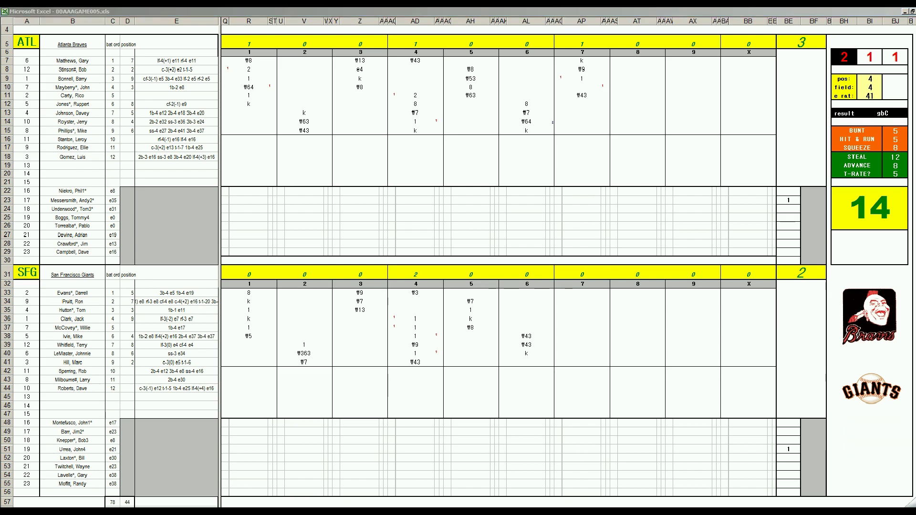
{"action": "key", "text": "alt+Tab"}
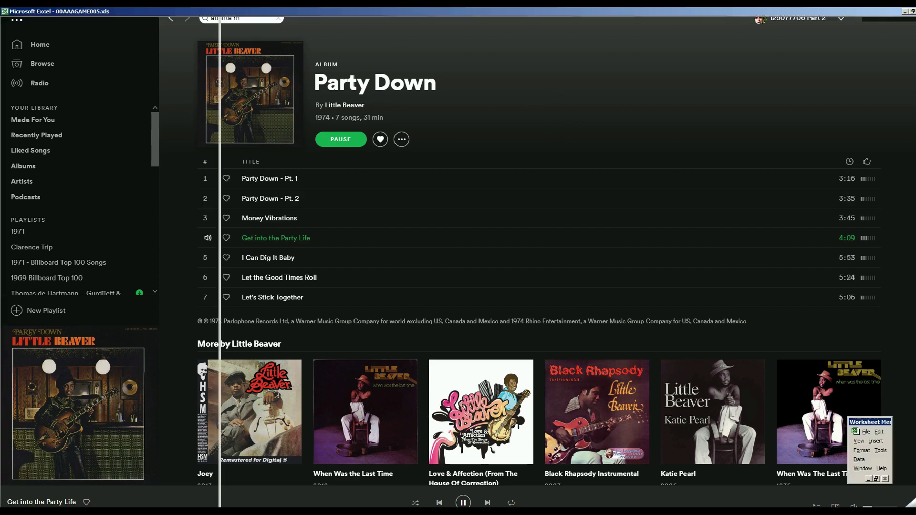
{"action": "key", "text": "alt+Tab"}
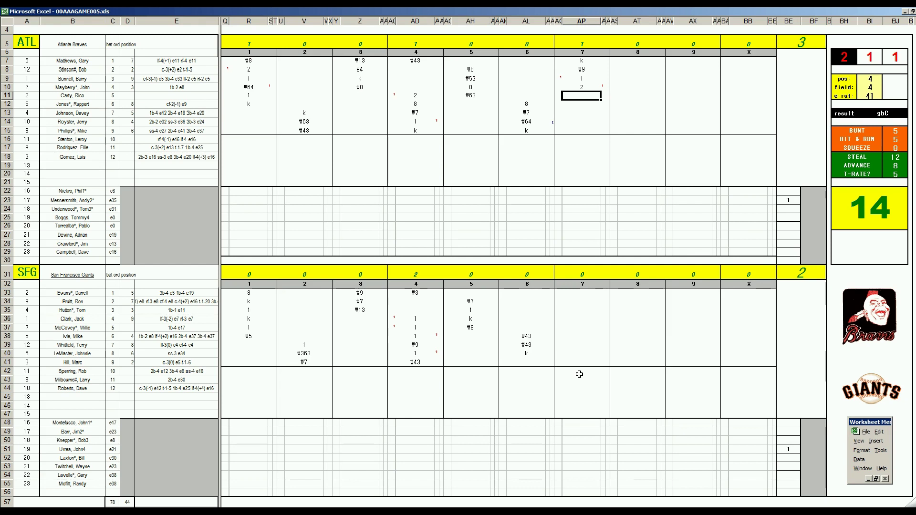
{"action": "type", "text": "43"}
Step: Commit Carty's f43 and Hill's 1 to close the Braves' seventh
{"action": "key", "text": "Return"}
{"action": "left_click", "coordinate": [579, 354]}
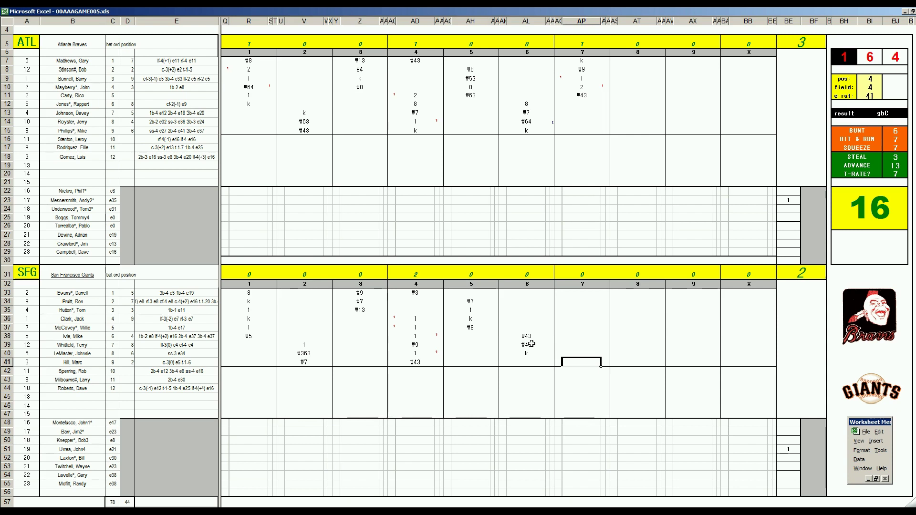
{"action": "type", "text": "1"}
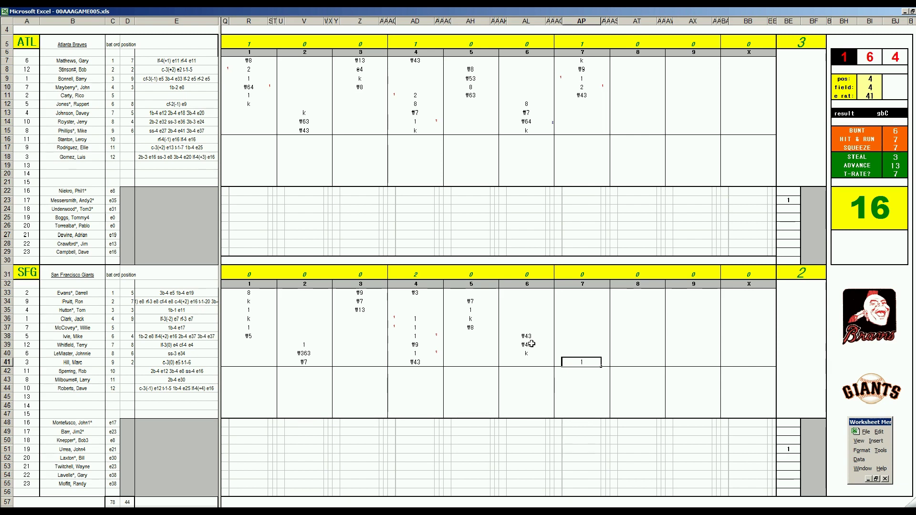
{"action": "key", "text": "Return"}
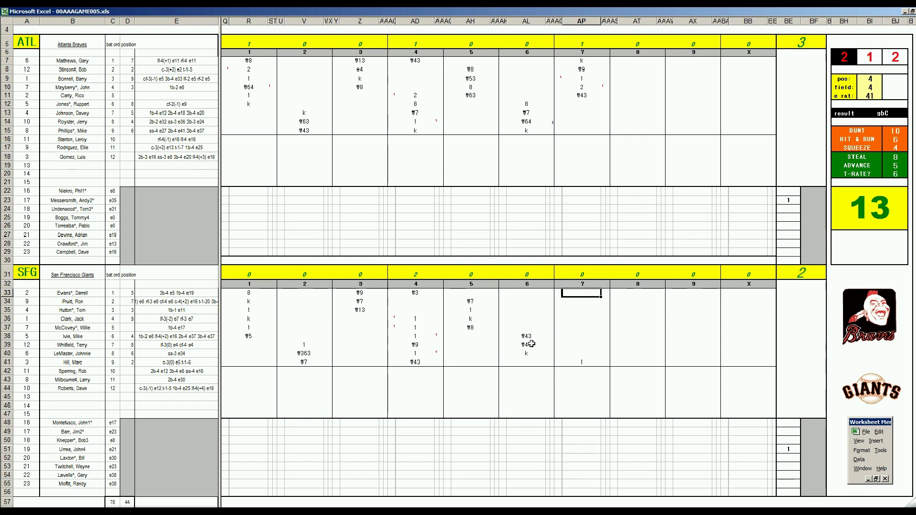
{"action": "type", "text": "#4"}
Step: Enter Giants' seventh results f4, f8 and 8, with panel pos 8, field 2, e rat 9
{"action": "key", "text": "Return"}
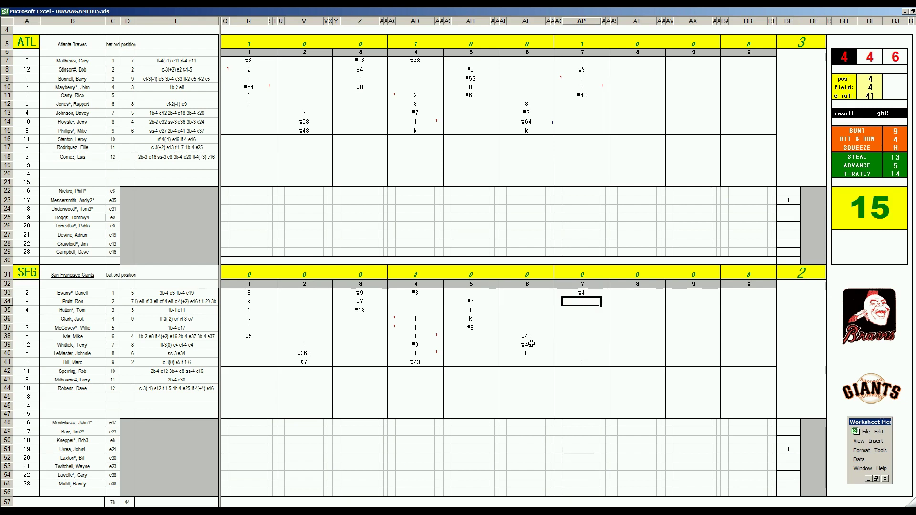
{"action": "key", "text": "Return"}
{"action": "type", "text": "8"}
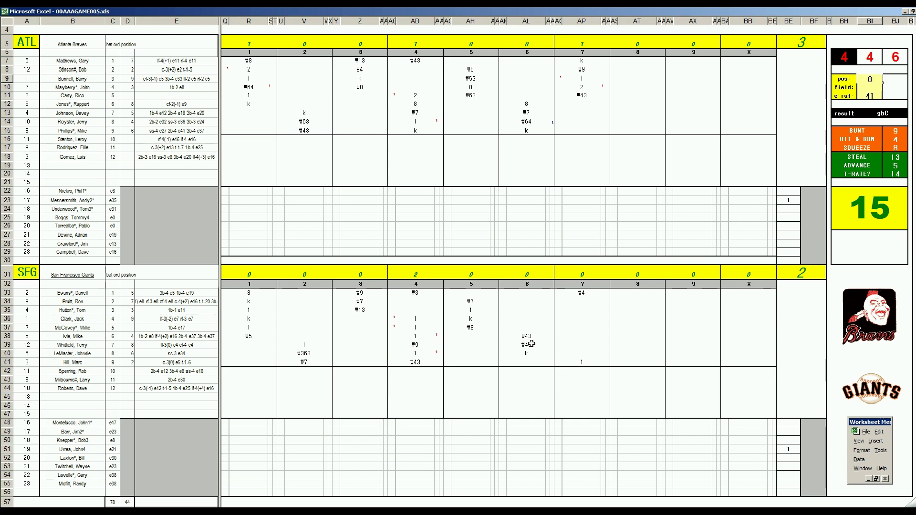
{"action": "key", "text": "Return"}
{"action": "type", "text": "2"}
{"action": "key", "text": "Return"}
{"action": "type", "text": "9"}
{"action": "key", "text": "Return"}
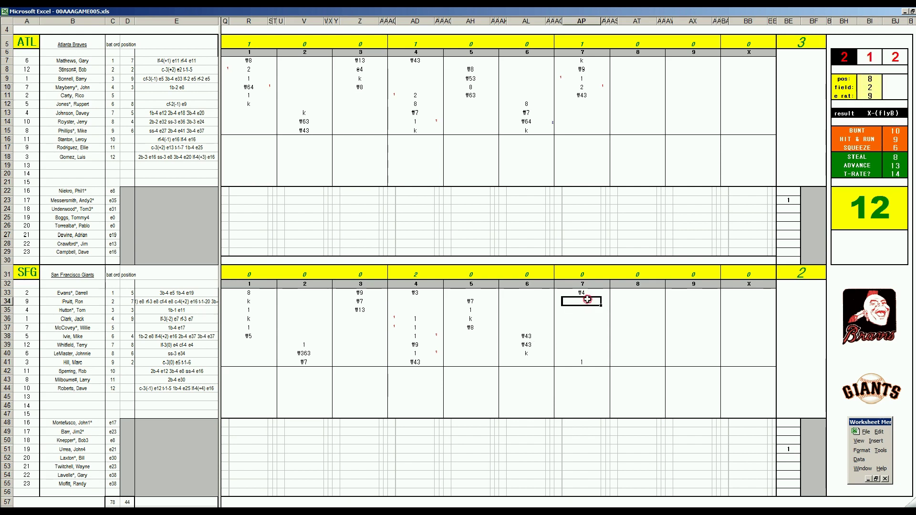
{"action": "type", "text": "s1**"}
{"action": "key", "text": "Return"}
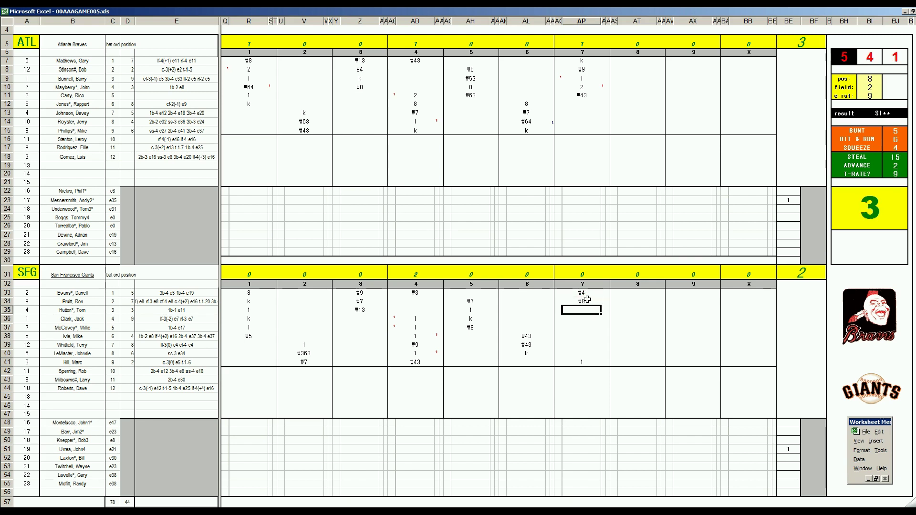
{"action": "type", "text": "8"}
{"action": "key", "text": "Return"}
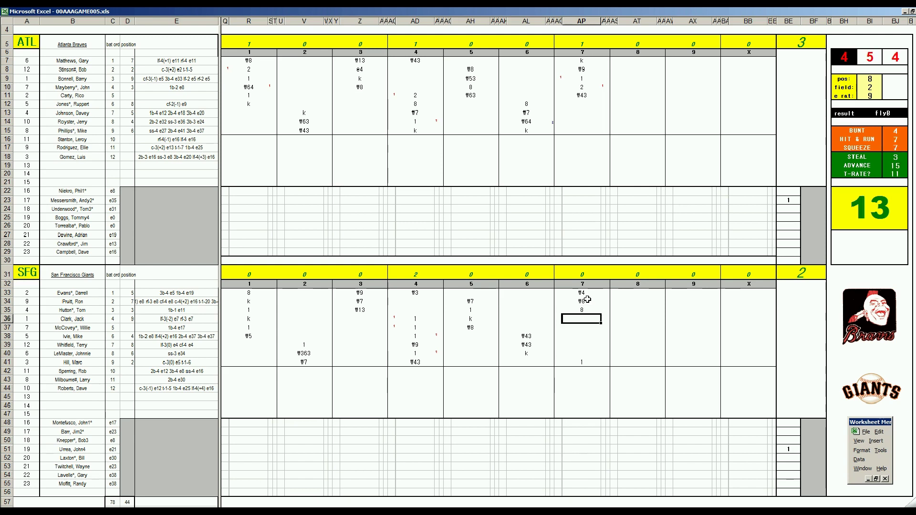
{"action": "type", "text": "8"}
Step: Enter Clark's 8 and McCovey's 1, adding run marks so the Giants' seventh shows 2
{"action": "key", "text": "Return"}
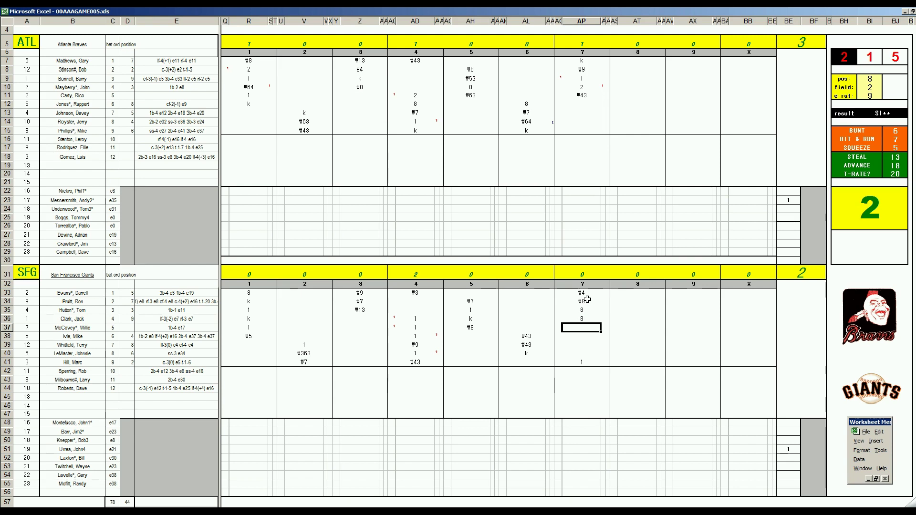
{"action": "type", "text": "1"}
{"action": "key", "text": "Return"}
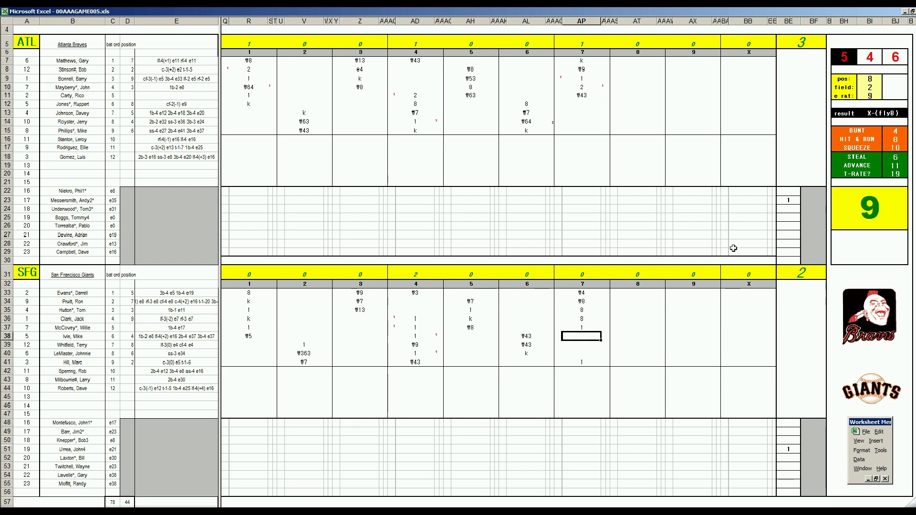
{"action": "key", "text": "Up"}
{"action": "key", "text": "Right"}
{"action": "key", "text": "Left"}
{"action": "key", "text": "Left"}
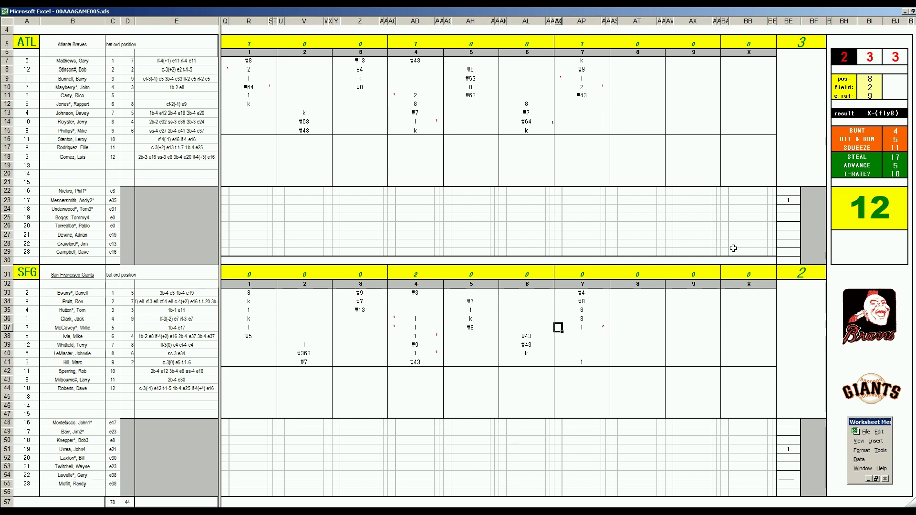
{"action": "key", "text": "Down"}
{"action": "key", "text": "Down"}
{"action": "type", "text": "'"}
{"action": "key", "text": "Return"}
{"action": "key", "text": "Up"}
{"action": "key", "text": "Up"}
{"action": "key", "text": "Up"}
{"action": "key", "text": "Up"}
{"action": "key", "text": "Up"}
{"action": "key", "text": "Up"}
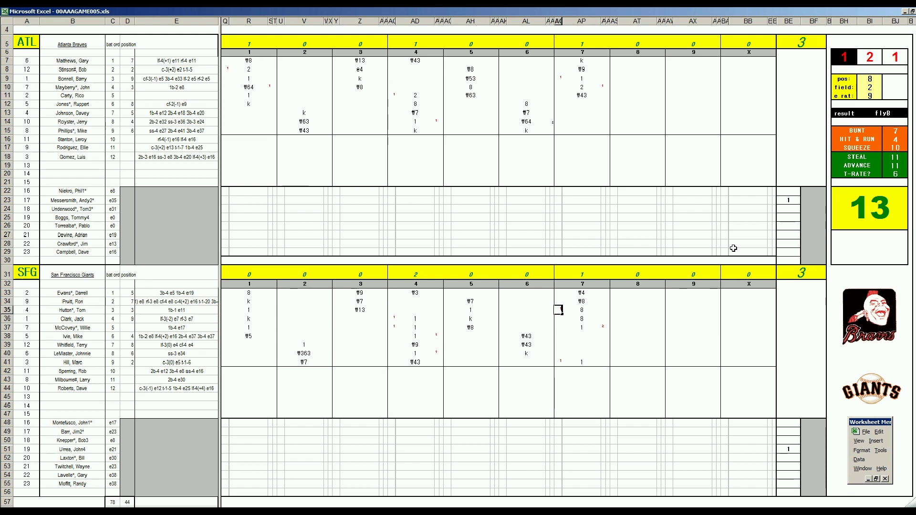
{"action": "key", "text": "Return"}
{"action": "key", "text": "Return"}
{"action": "key", "text": "Return"}
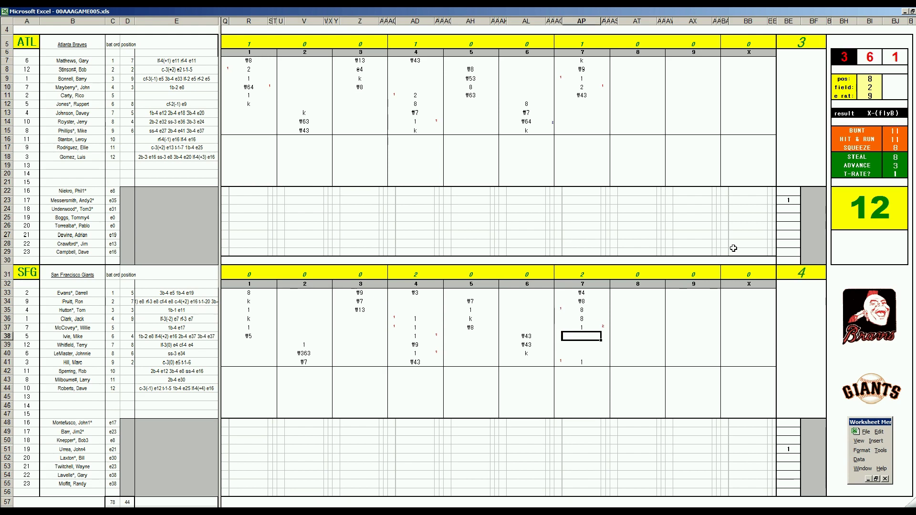
{"action": "type", "text": "k"}
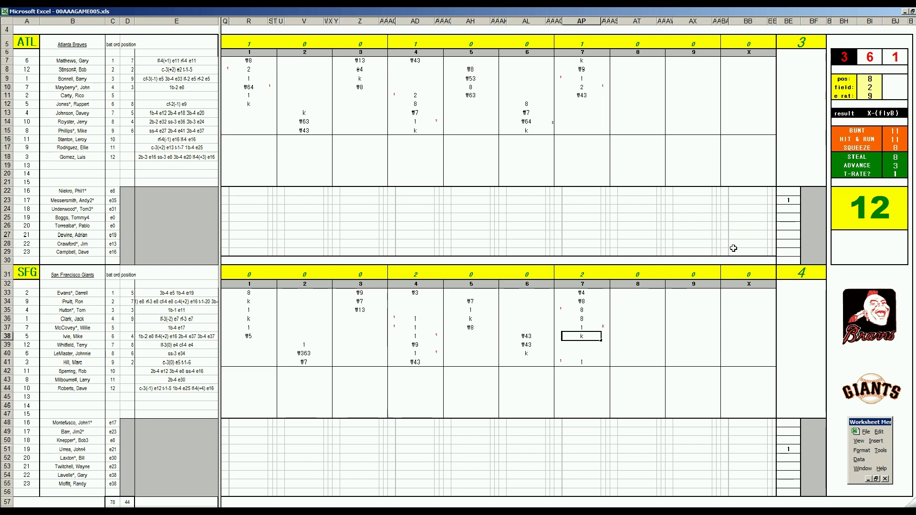
Step: Select the grey pitching cell beside the 1 in row 51 for the 7
{"action": "left_click", "coordinate": [815, 444]}
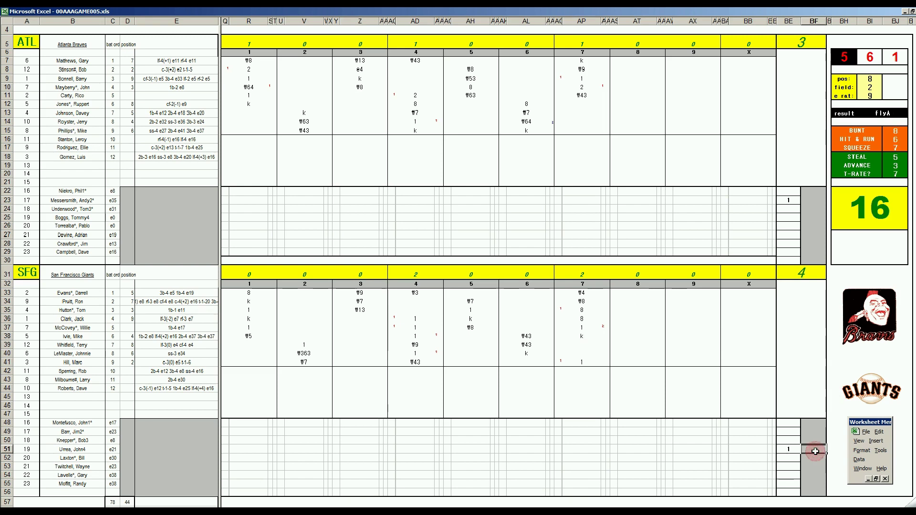
{"action": "type", "text": "7"}
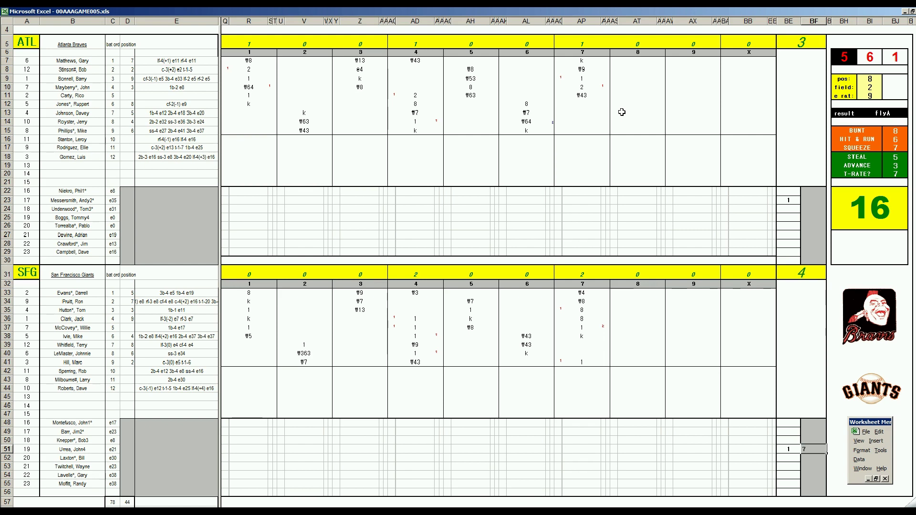
Step: Add 8 to pitching row 54 and set the play panel to pos 5, field 4
{"action": "left_click", "coordinate": [788, 476]}
{"action": "type", "text": "8"}
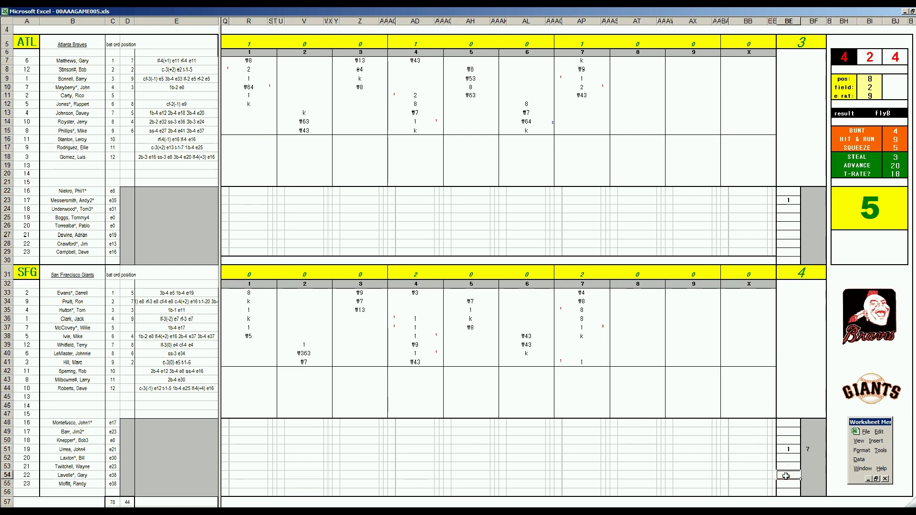
{"action": "left_click", "coordinate": [629, 106]}
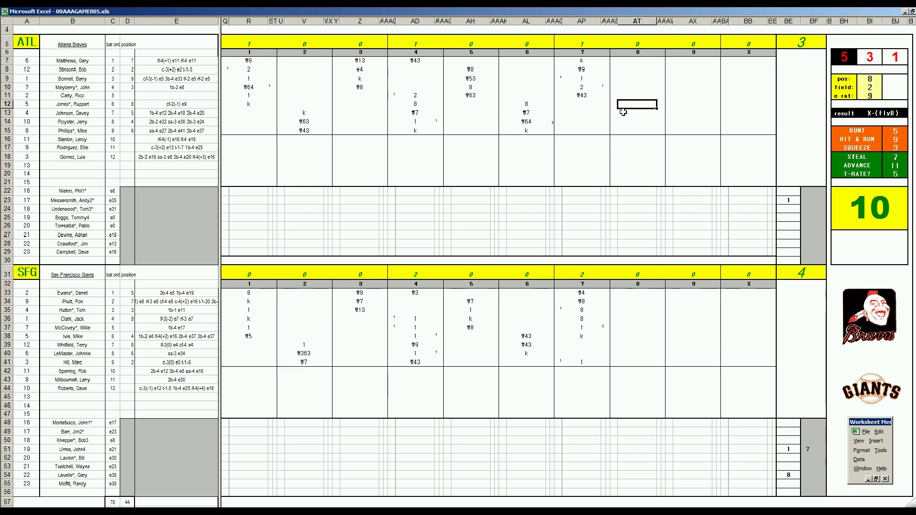
{"action": "type", "text": "5"}
{"action": "key", "text": "Return"}
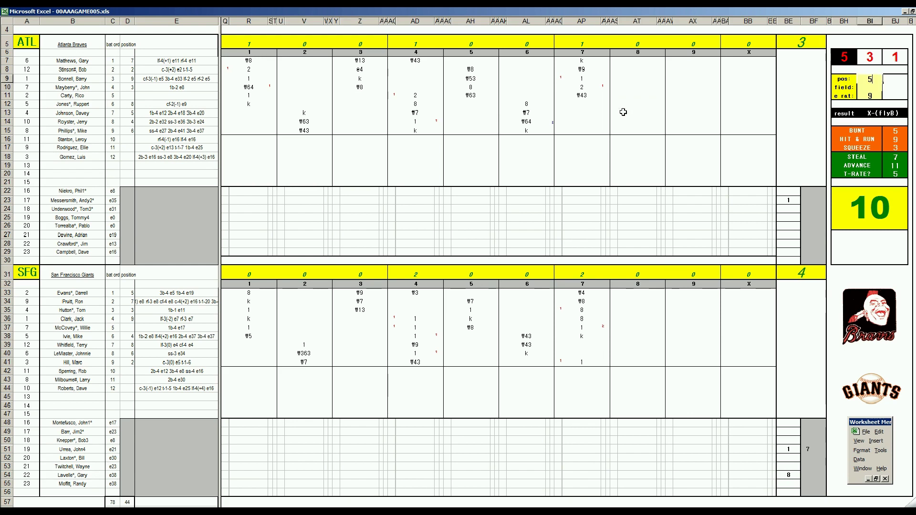
{"action": "key", "text": "Return"}
{"action": "type", "text": "2"}
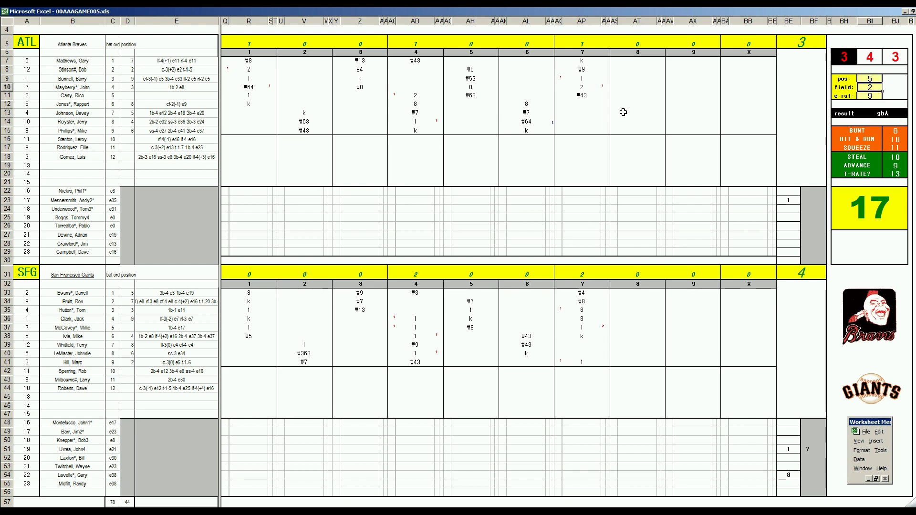
{"action": "type", "text": "4"}
{"action": "key", "text": "Return"}
{"action": "type", "text": "9"}
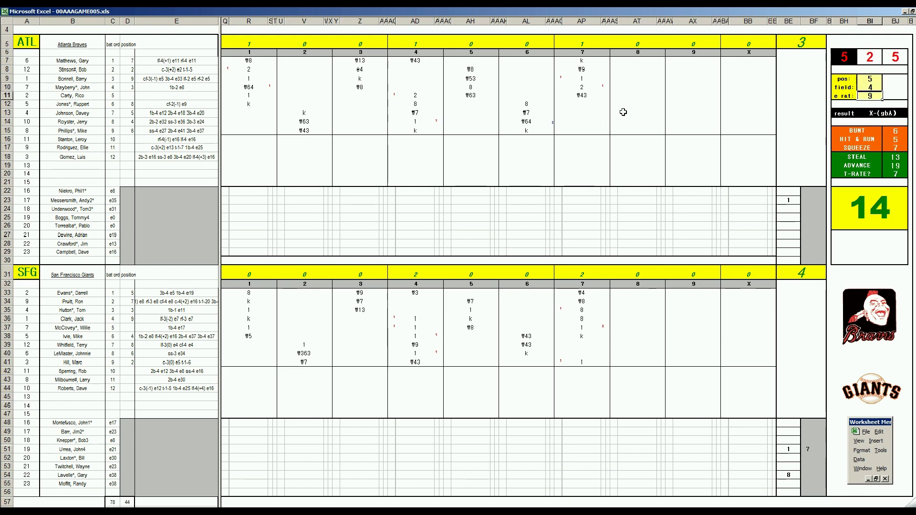
Step: Log the Braves' eighth-inning plays f53, f8 and f63 starting at AT12
{"action": "left_click", "coordinate": [634, 104]}
{"action": "type", "text": "#53"}
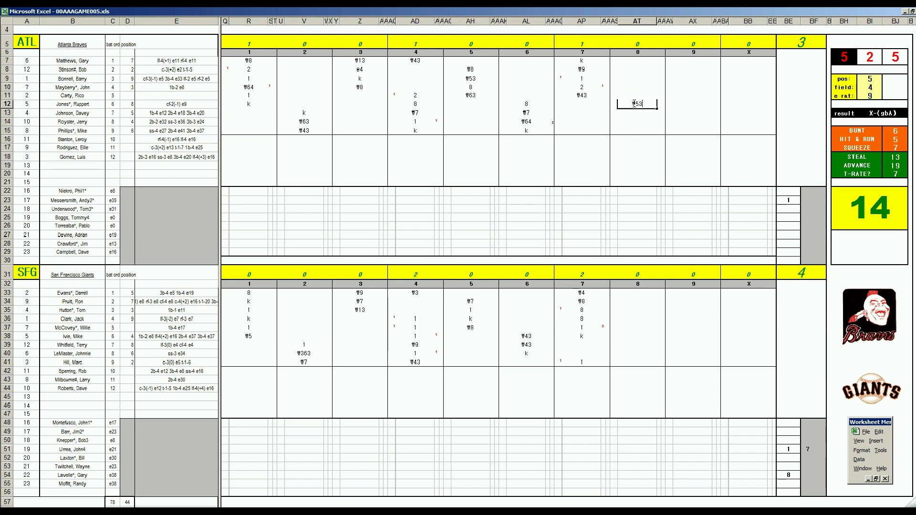
{"action": "key", "text": "Return"}
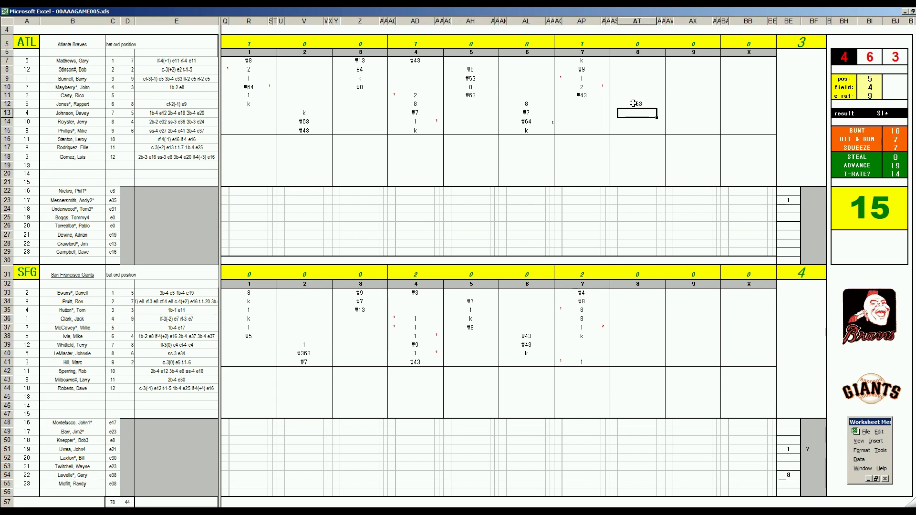
{"action": "type", "text": "#8"}
{"action": "key", "text": "Return"}
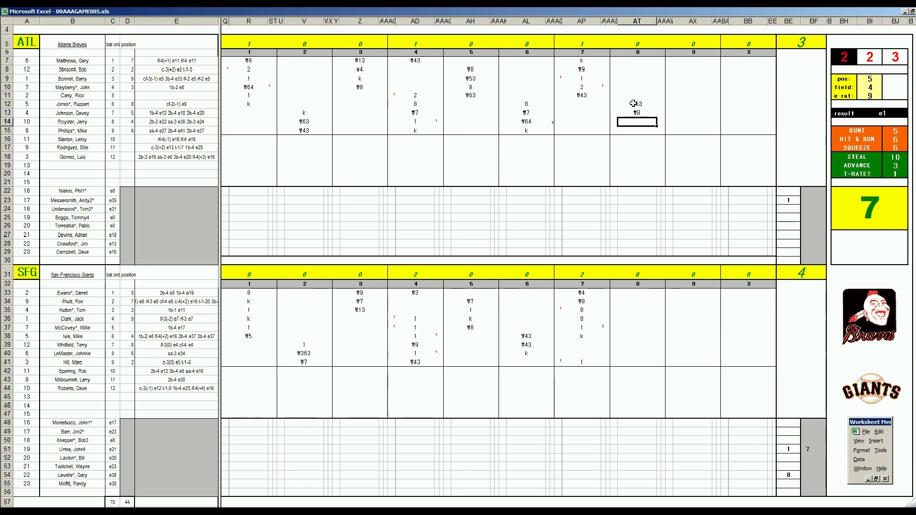
{"action": "type", "text": "#63"}
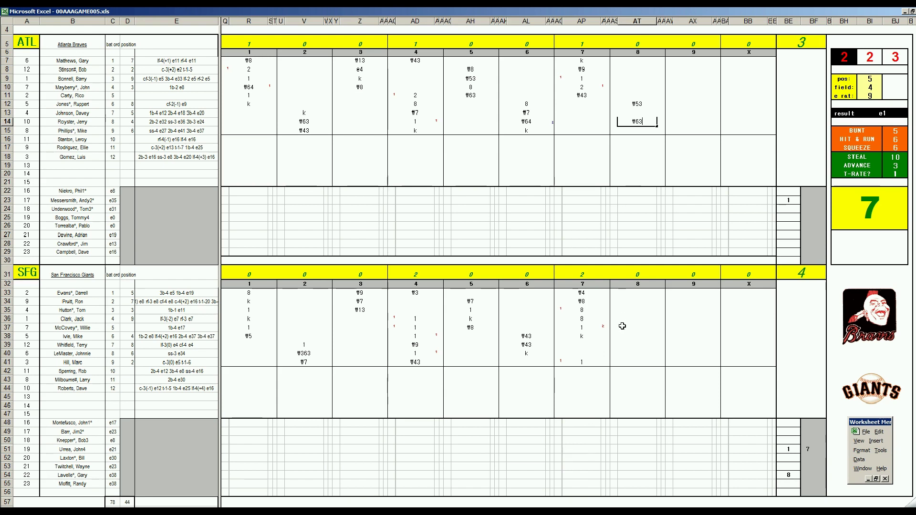
Step: Score the Giants' eighth in AT39–AT41 as f8, f7, 2 with no runs
{"action": "left_click", "coordinate": [631, 346]}
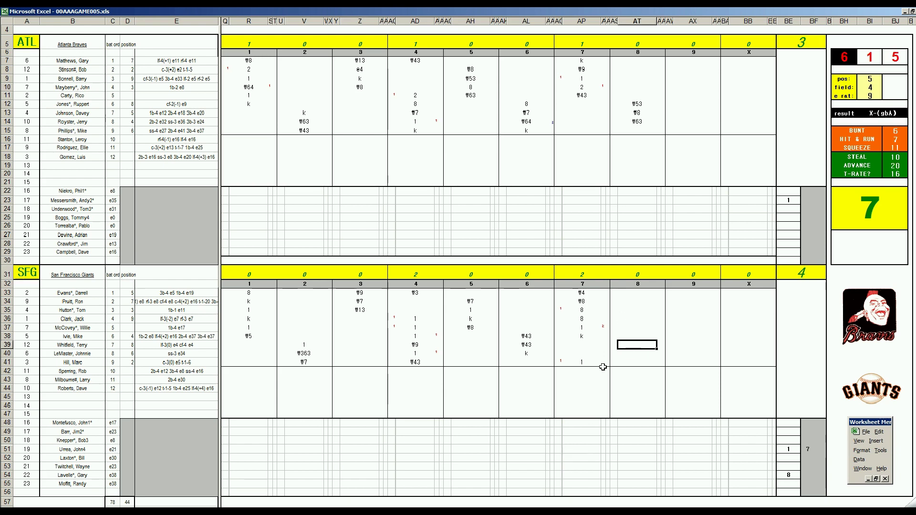
{"action": "type", "text": "#8"}
{"action": "key", "text": "Return"}
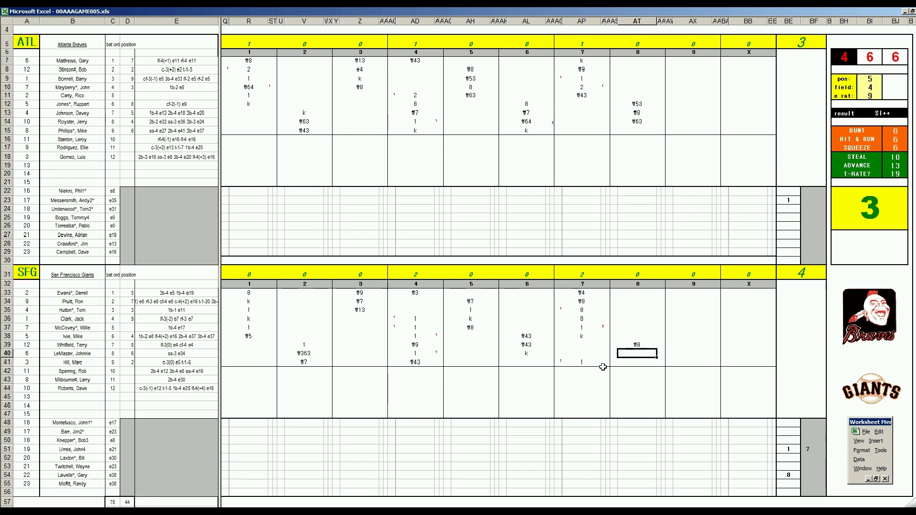
{"action": "type", "text": "#7"}
{"action": "key", "text": "Return"}
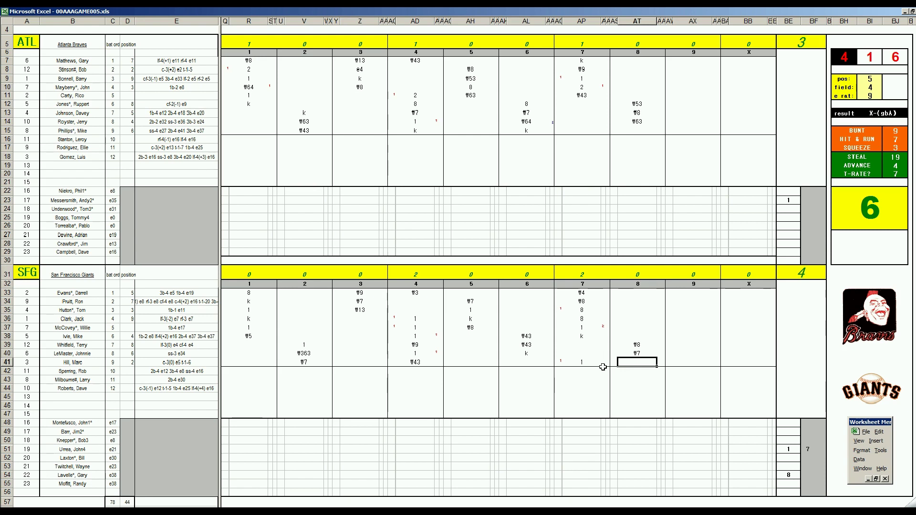
{"action": "type", "text": "2"}
{"action": "key", "text": "Return"}
{"action": "key", "text": "Up"}
{"action": "key", "text": "Up"}
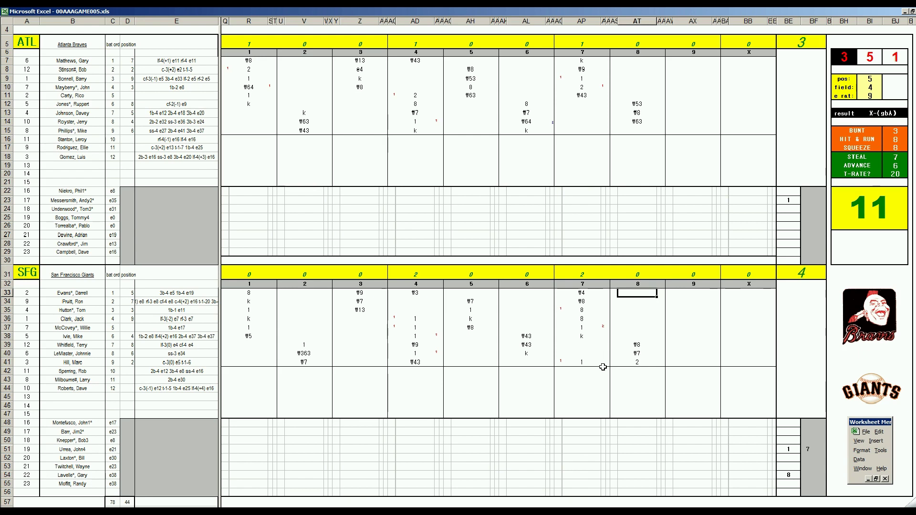
{"action": "type", "text": "₩9"}
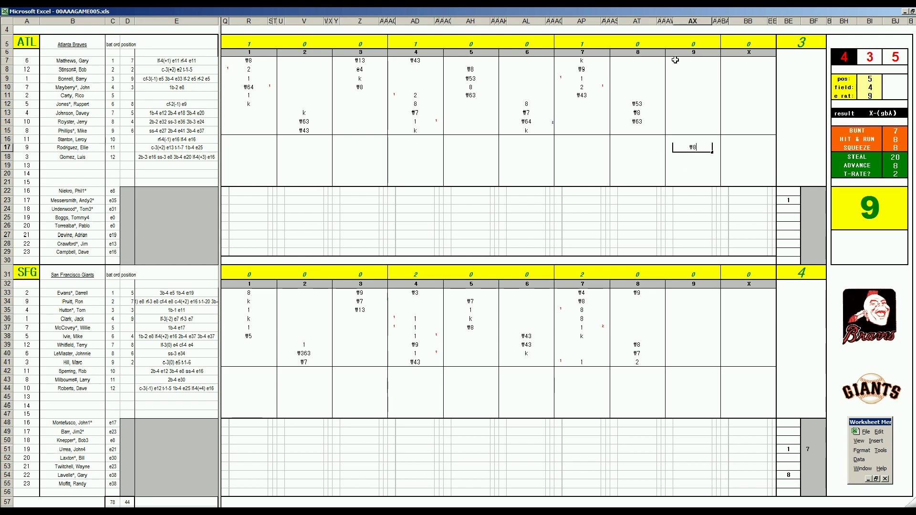
Step: Set dice panel position 7 and field 4, then pick AX7 for Matthews' ninth-inning play
{"action": "left_click", "coordinate": [698, 62]}
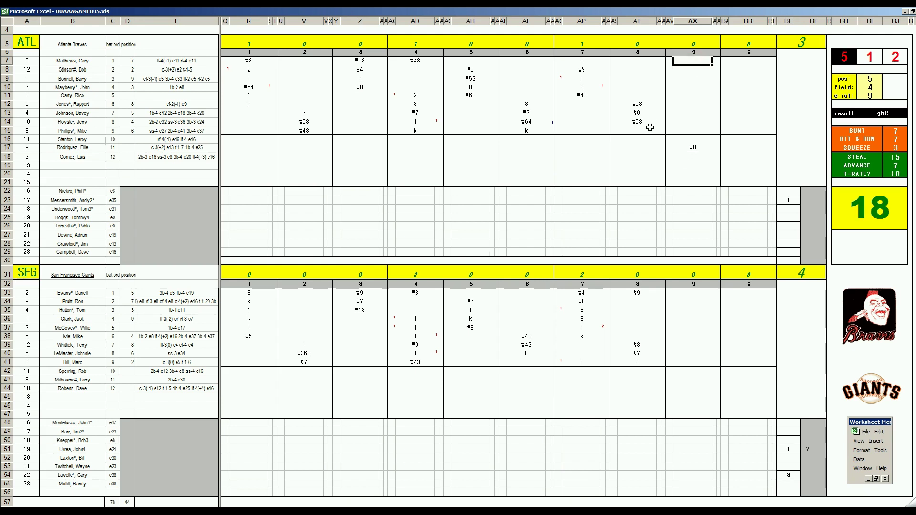
{"action": "key", "text": "7"}
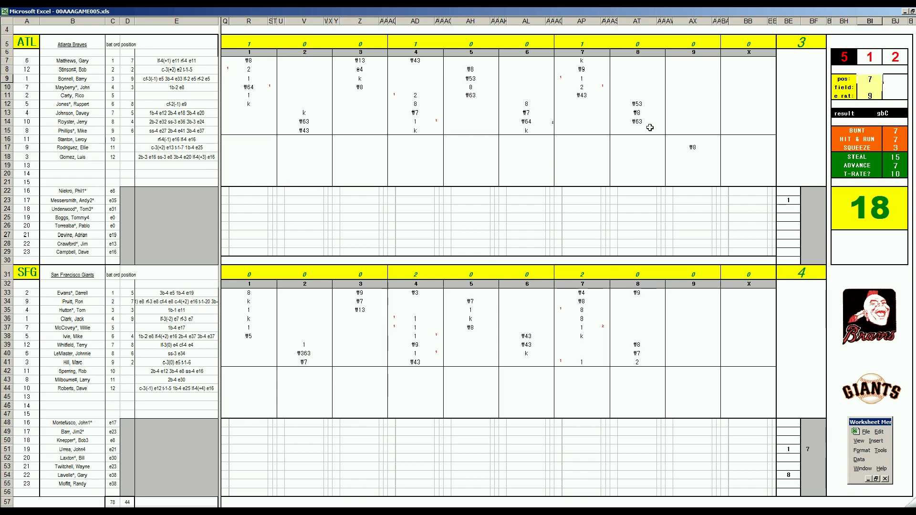
{"action": "key", "text": "4"}
{"action": "key", "text": "Return"}
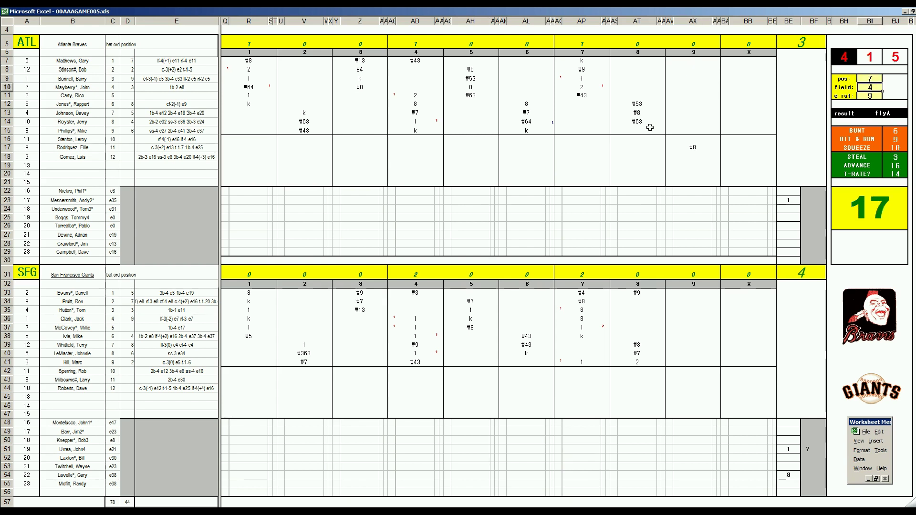
{"action": "left_click", "coordinate": [695, 61]}
{"action": "type", "text": "#7"}
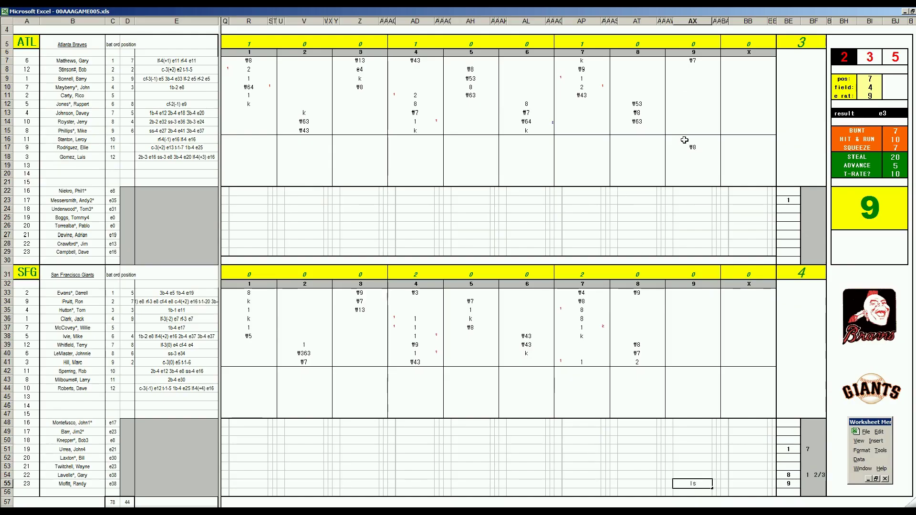
{"action": "type", "text": "ls"}
Step: Set fielder position 4 with rating 41 and score Stanton's ninth-inning at-bat e4 in AX16
{"action": "key", "text": "Return"}
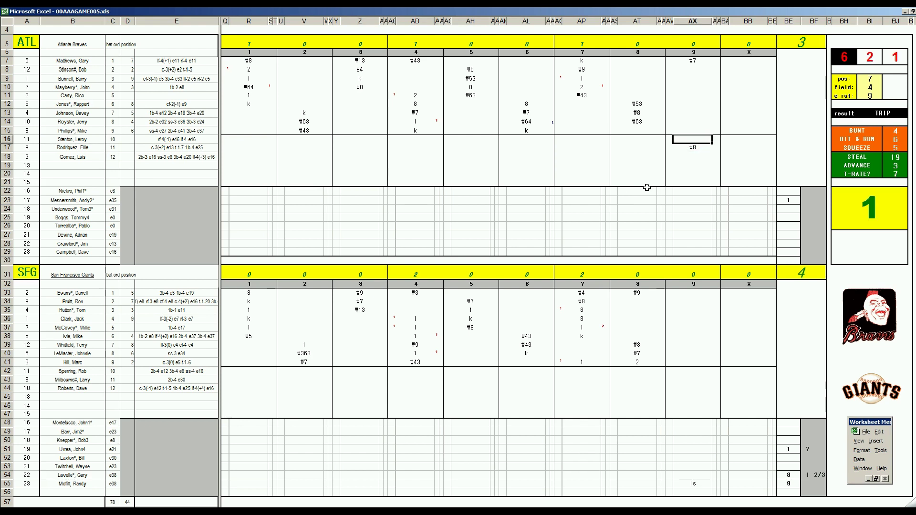
{"action": "key", "text": "Return"}
{"action": "type", "text": "4"}
{"action": "key", "text": "Return"}
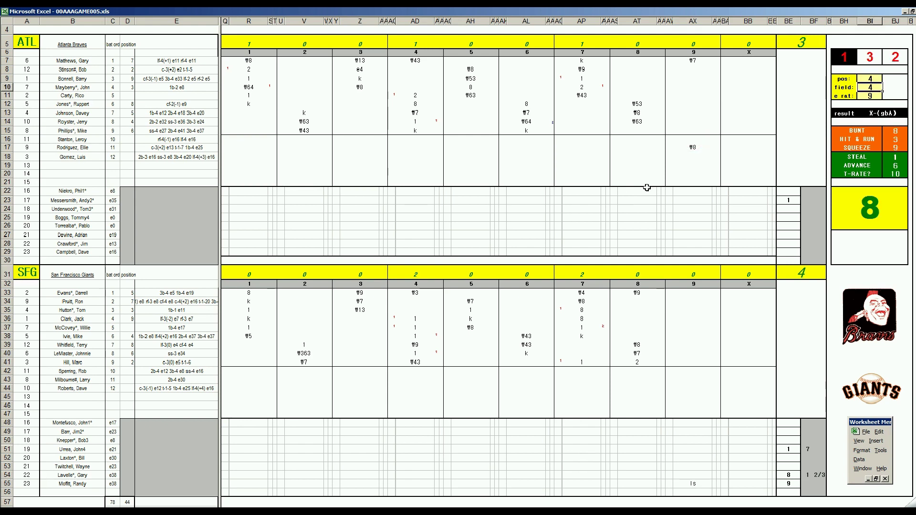
{"action": "key", "text": "Return"}
{"action": "type", "text": "41"}
{"action": "key", "text": "Return"}
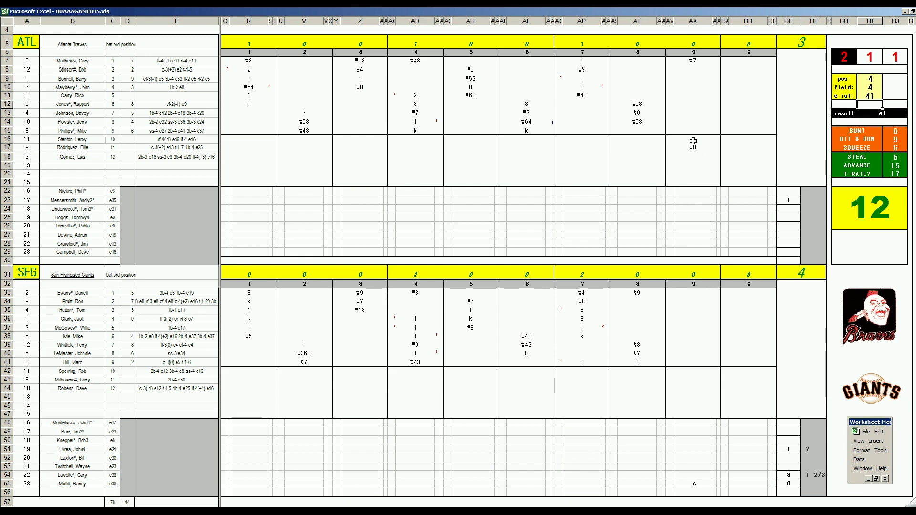
{"action": "left_click", "coordinate": [693, 142]}
{"action": "type", "text": "e4"}
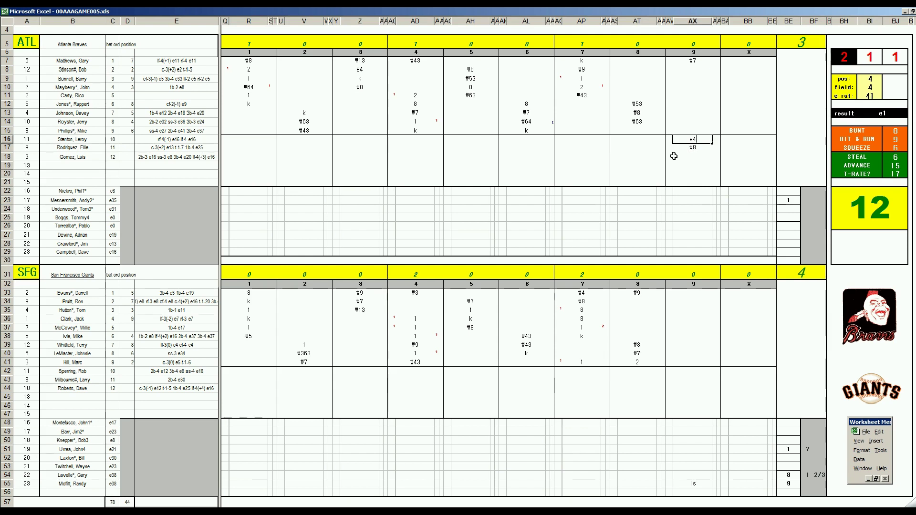
{"action": "key", "text": "Return"}
Step: Score Bonnell's ninth-inning out as 8 in AX9 and Mayberry's as 2 in AX10
{"action": "left_click", "coordinate": [695, 76]}
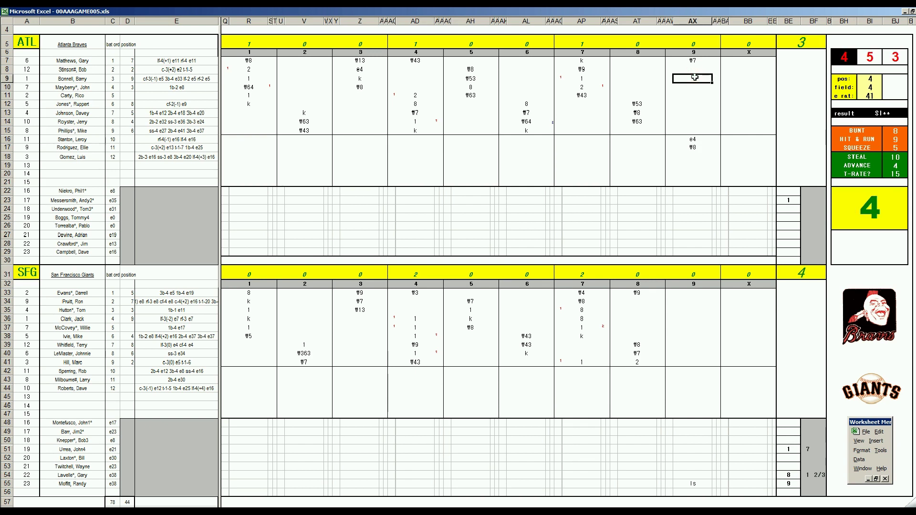
{"action": "type", "text": "8"}
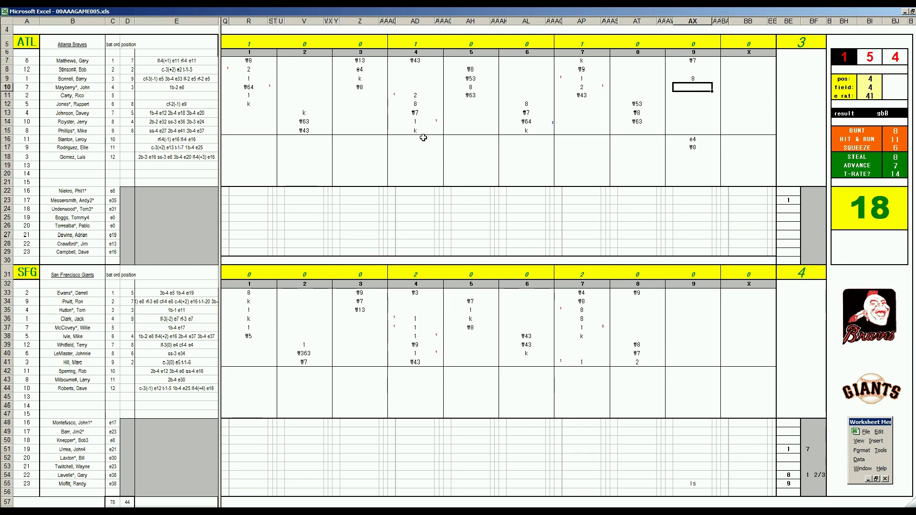
{"action": "type", "text": "2"}
{"action": "key", "text": "Return"}
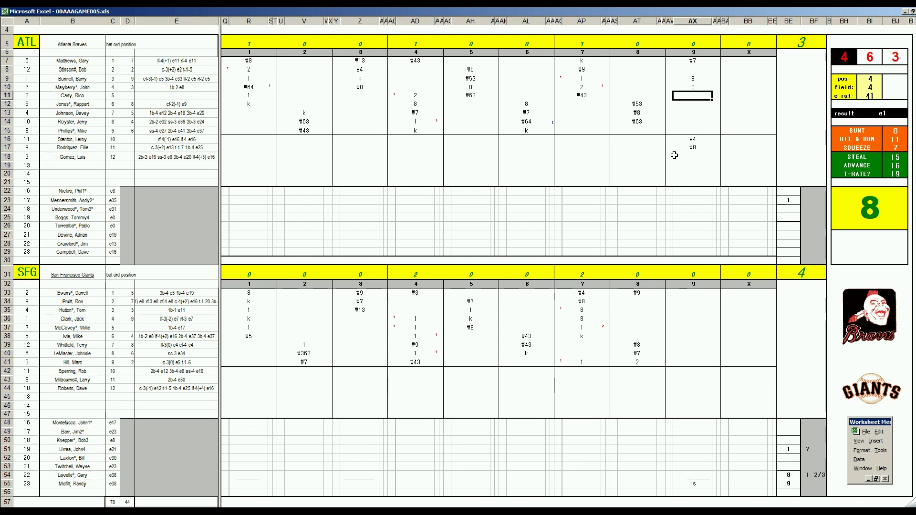
Step: Mark the two Braves runners scoring in the ninth, including Stanton's run
{"action": "key", "text": "Up"}
{"action": "type", "text": "2"}
{"action": "key", "text": "Return"}
{"action": "key", "text": "Left"}
{"action": "key", "text": "Up"}
{"action": "key", "text": "Down"}
{"action": "key", "text": "Down"}
{"action": "key", "text": "Down"}
{"action": "key", "text": "Down"}
{"action": "key", "text": "Down"}
{"action": "key", "text": "Down"}
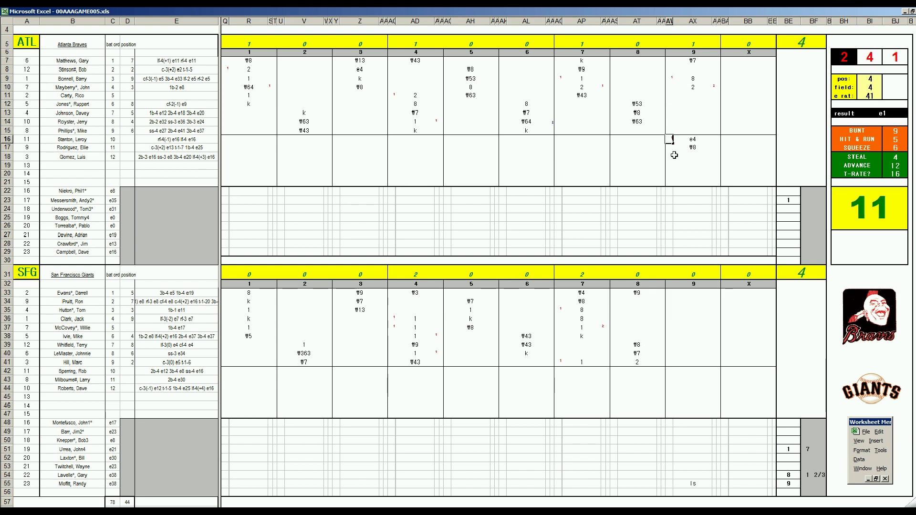
{"action": "type", "text": "1"}
{"action": "key", "text": "Return"}
Step: Record Carty's single as 1 in AX11 and Jones's strikeout as k in AX12
{"action": "key", "text": "Right"}
{"action": "key", "text": "Up"}
{"action": "key", "text": "Up"}
{"action": "key", "text": "Up"}
{"action": "key", "text": "Up"}
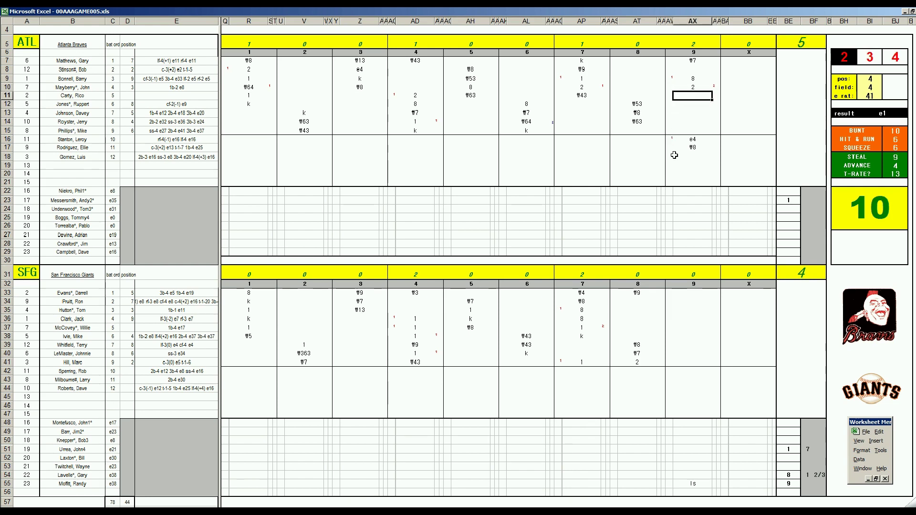
{"action": "type", "text": "1"}
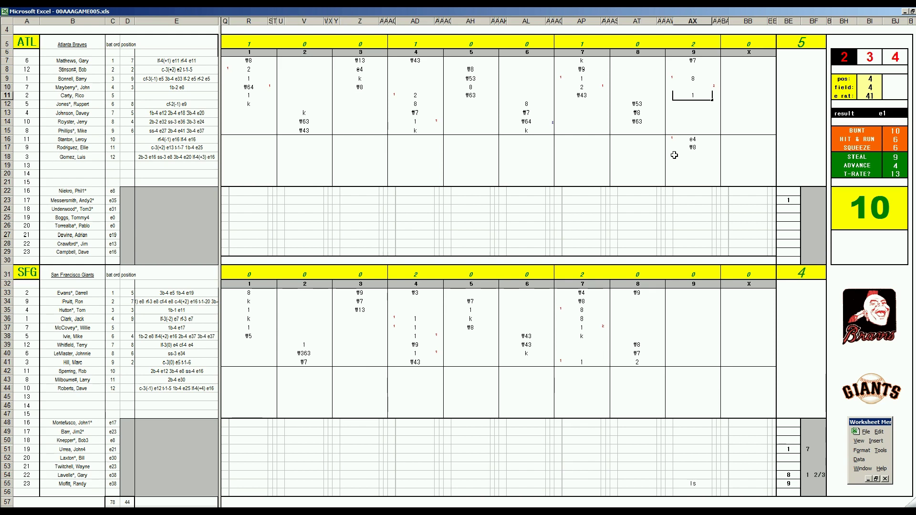
{"action": "key", "text": "Return"}
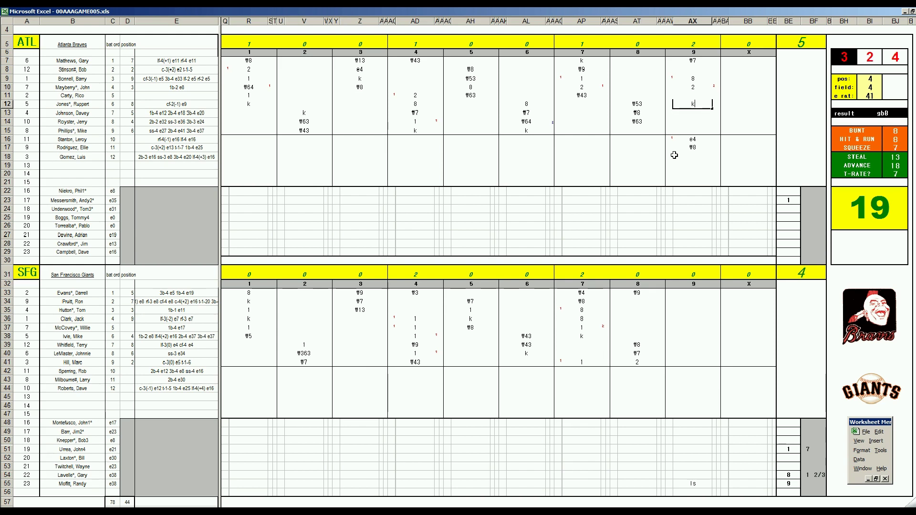
{"action": "type", "text": "k"}
{"action": "left_click", "coordinate": [817, 206]}
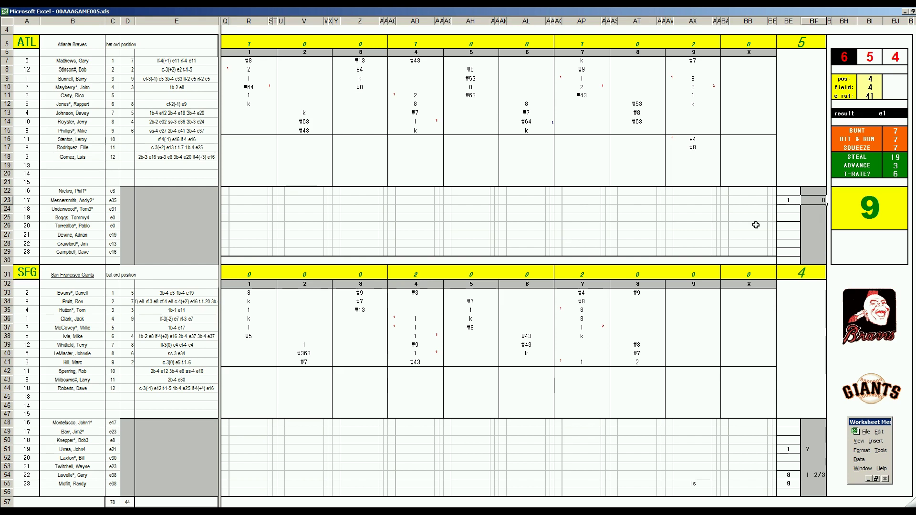
Step: Enter 9 in Campbell's BE29 tally and score the Giants' ninth: k, 8, #64
{"action": "left_click", "coordinate": [786, 251]}
{"action": "type", "text": "9"}
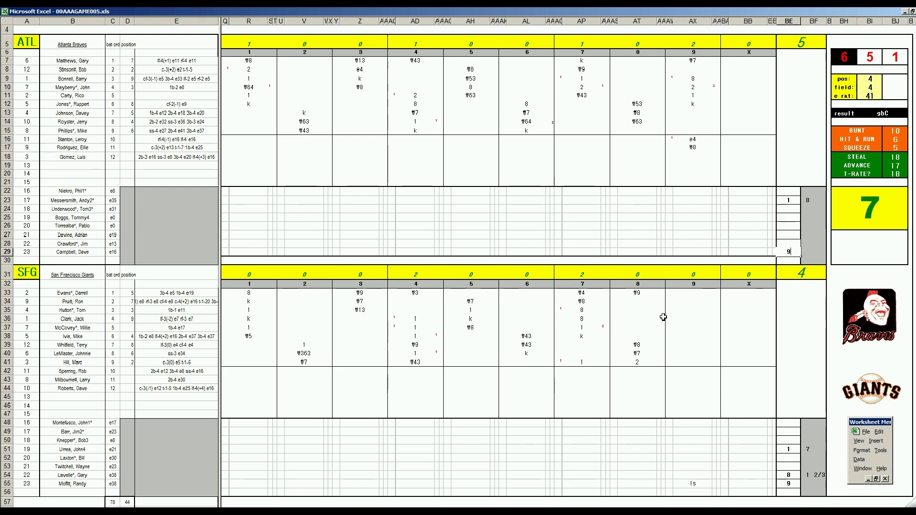
{"action": "left_click", "coordinate": [697, 300]}
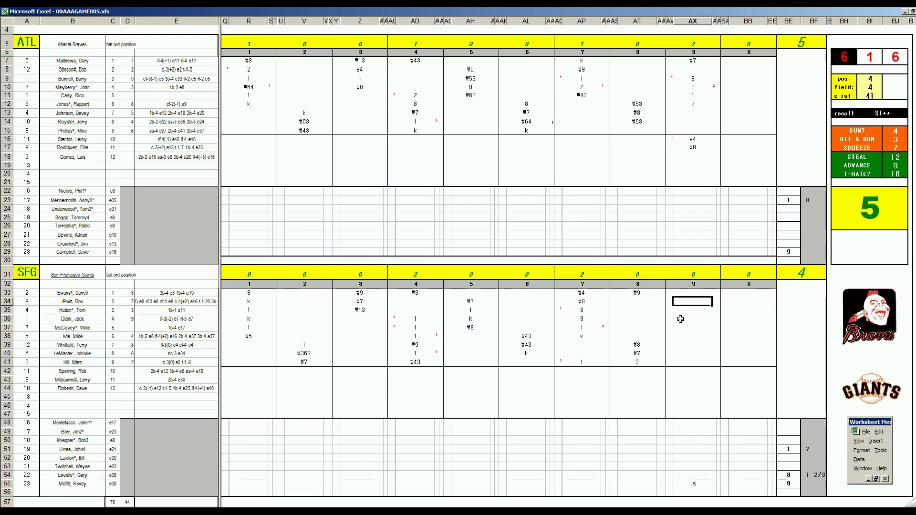
{"action": "type", "text": "k"}
{"action": "key", "text": "Return"}
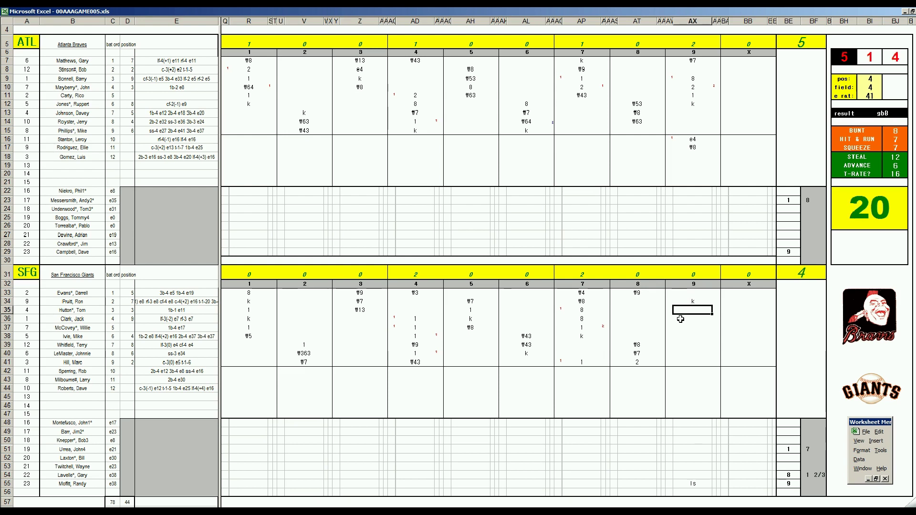
{"action": "type", "text": "8"}
{"action": "key", "text": "Return"}
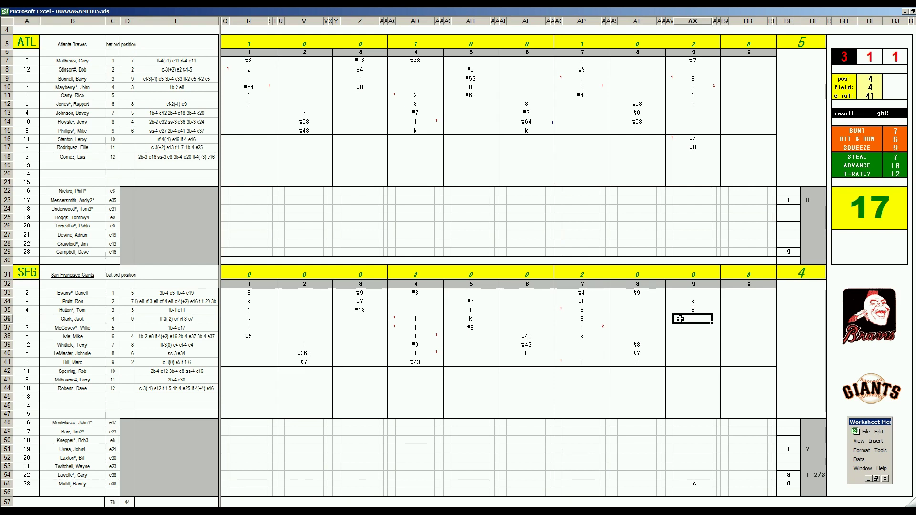
{"action": "type", "text": "#64"}
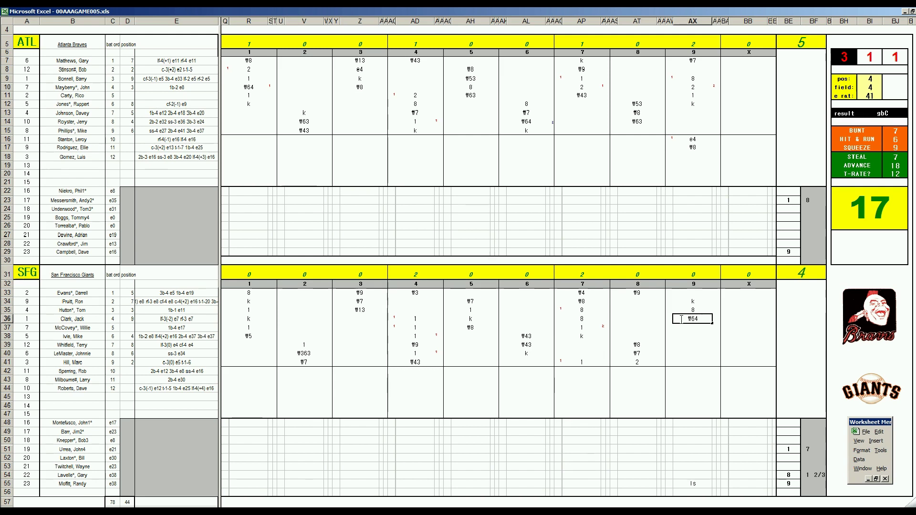
{"action": "key", "text": "Return"}
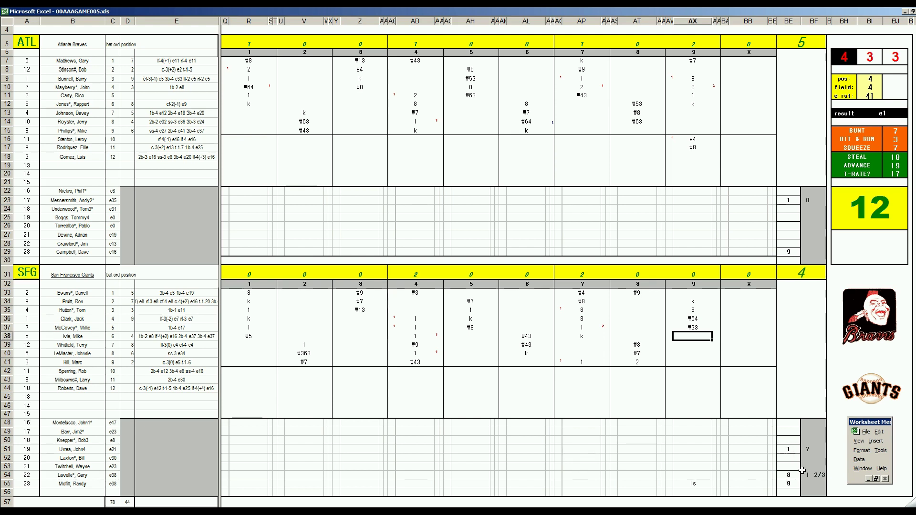
Step: Give Moffitt 1/3 inning pitched in BF55 and Campbell a 1 in BF29
{"action": "left_click", "coordinate": [807, 485]}
{"action": "type", "text": "1/3"}
{"action": "key", "text": "Return"}
{"action": "key", "text": "Up"}
{"action": "left_click", "coordinate": [808, 254]}
{"action": "type", "text": "1"}
{"action": "key", "text": "Return"}
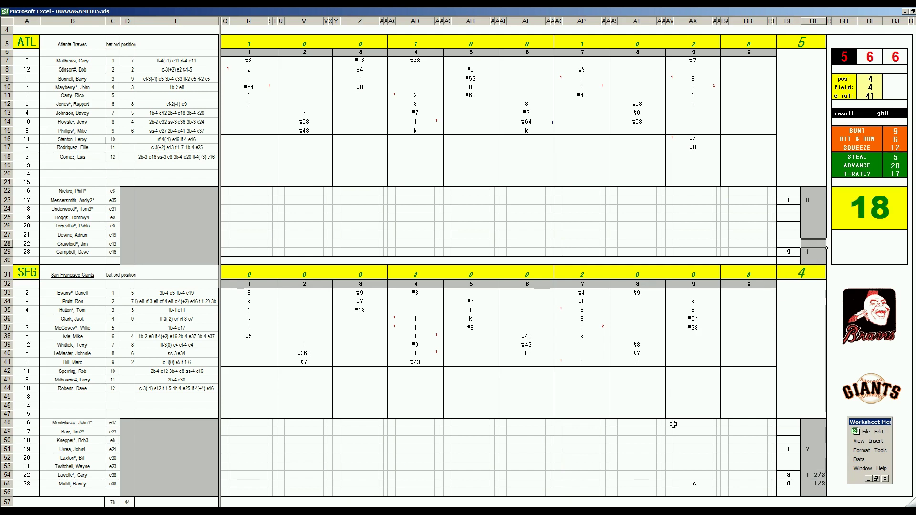
{"action": "left_click", "coordinate": [181, 449]}
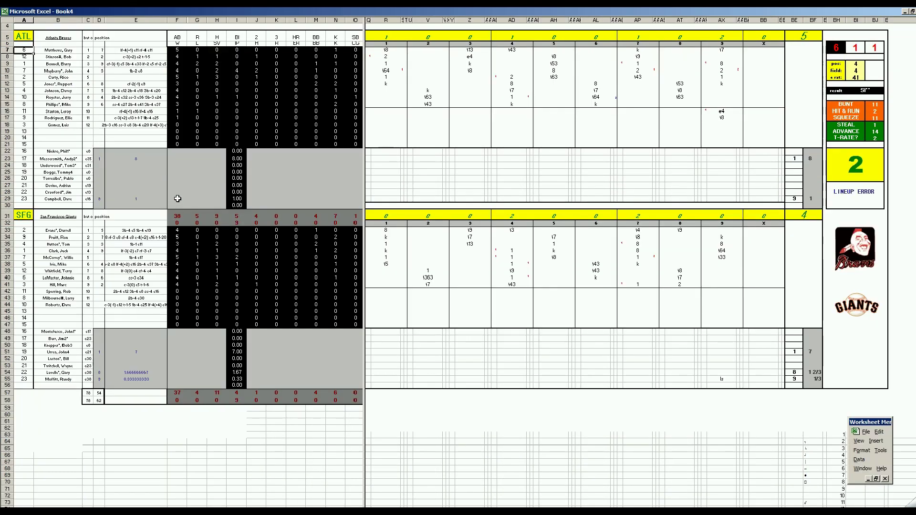
Step: Enter Campbell's row-23 pitching line with his hit, walk and strikeout
{"action": "left_click", "coordinate": [177, 199]}
{"action": "key", "text": "Tab"}
{"action": "key", "text": "Tab"}
{"action": "type", "text": "1"}
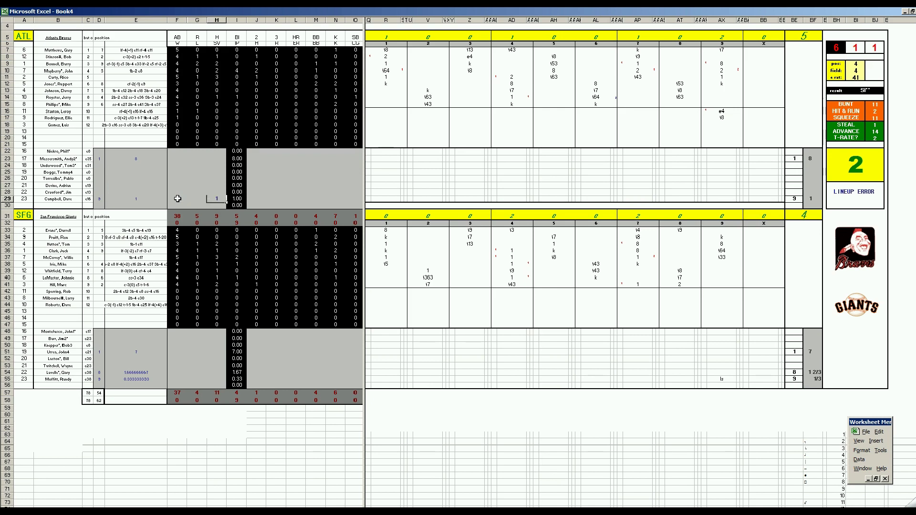
{"action": "key", "text": "Tab"}
{"action": "key", "text": "Tab"}
{"action": "key", "text": "Tab"}
{"action": "type", "text": "1"}
{"action": "key", "text": "Tab"}
{"action": "type", "text": "1"}
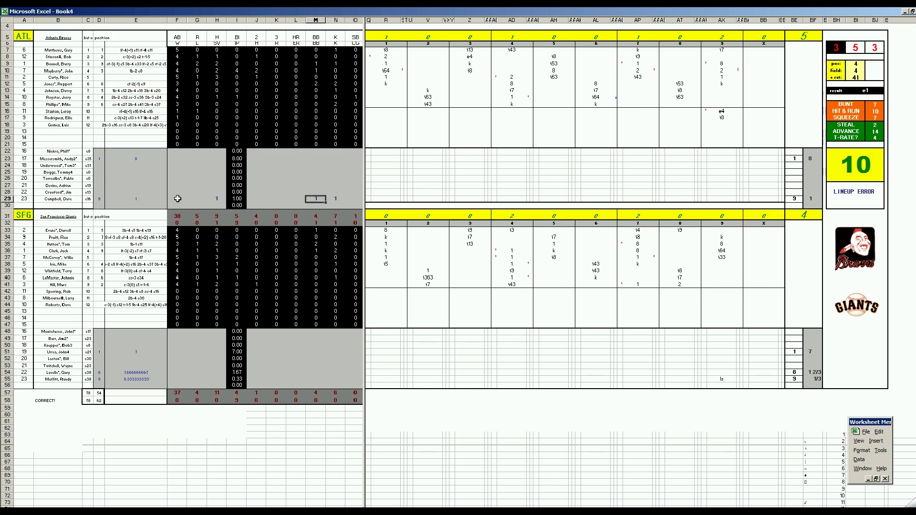
{"action": "key", "text": "Return"}
Step: Fill the first Messersmith pitching stats: 11, 1 and 4
{"action": "key", "text": "Up"}
{"action": "key", "text": "Up"}
{"action": "key", "text": "Up"}
{"action": "key", "text": "Up"}
{"action": "key", "text": "Up"}
{"action": "key", "text": "Right"}
{"action": "key", "text": "Right"}
{"action": "key", "text": "Right"}
{"action": "key", "text": "Right"}
{"action": "key", "text": "Right"}
{"action": "type", "text": "1"}
{"action": "key", "text": "Left"}
{"action": "type", "text": "11"}
{"action": "key", "text": "Left"}
{"action": "key", "text": "Left"}
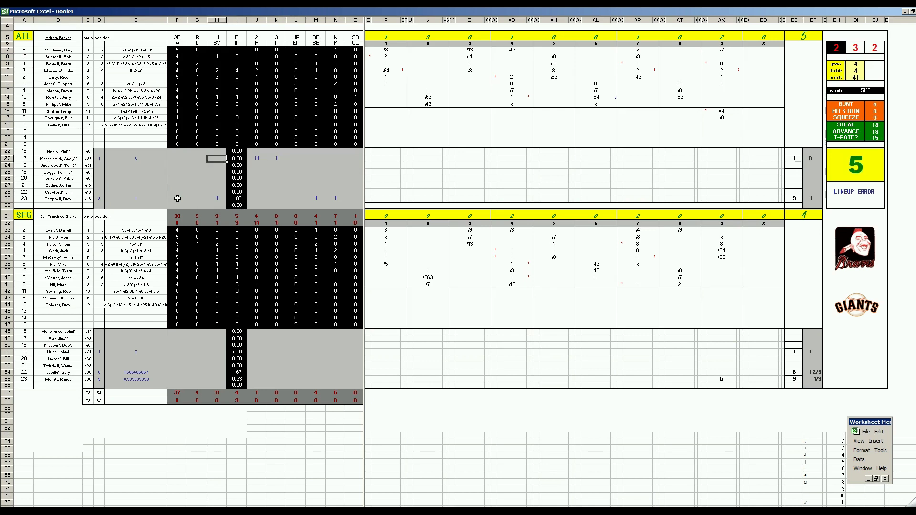
{"action": "key", "text": "Left"}
{"action": "key", "text": "Left"}
{"action": "type", "text": "1"}
{"action": "key", "text": "Tab"}
{"action": "key", "text": "Right"}
{"action": "key", "text": "Right"}
{"action": "key", "text": "Right"}
{"action": "key", "text": "Right"}
{"action": "type", "text": "4"}
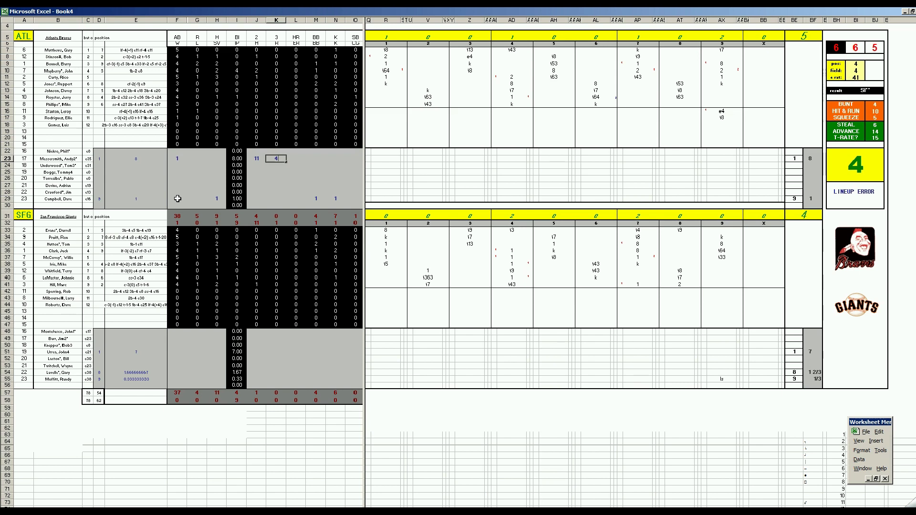
{"action": "key", "text": "Return"}
Step: Complete Messersmith's pitching line with 4, 3 and 5
{"action": "key", "text": "F9"}
{"action": "key", "text": "F9"}
{"action": "key", "text": "Up"}
{"action": "key", "text": "Right"}
{"action": "type", "text": "4"}
{"action": "key", "text": "Tab"}
{"action": "type", "text": "3"}
{"action": "key", "text": "Tab"}
{"action": "type", "text": "5"}
{"action": "key", "text": "Return"}
Step: Move down to Moffitt's pitching row 55, reaching his runs column
{"action": "key", "text": "Down"}
{"action": "key", "text": "Down"}
{"action": "key", "text": "Down"}
{"action": "key", "text": "Down"}
{"action": "key", "text": "Down"}
{"action": "key", "text": "Left"}
{"action": "key", "text": "Left"}
{"action": "key", "text": "Left"}
{"action": "key", "text": "Left"}
{"action": "key", "text": "Down"}
{"action": "key", "text": "Left"}
{"action": "key", "text": "Left"}
{"action": "key", "text": "Left"}
{"action": "key", "text": "Down"}
{"action": "key", "text": "Right"}
{"action": "type", "text": "1"}
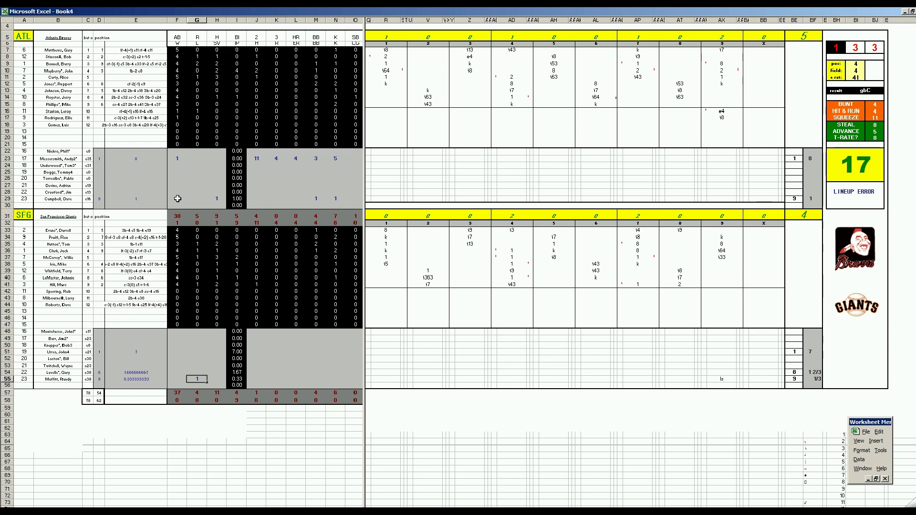
Step: Enter Moffitt's 1, Lavelle's loss and Moffitt's 2 hits allowed
{"action": "key", "text": "Tab"}
{"action": "key", "text": "Tab"}
{"action": "key", "text": "Tab"}
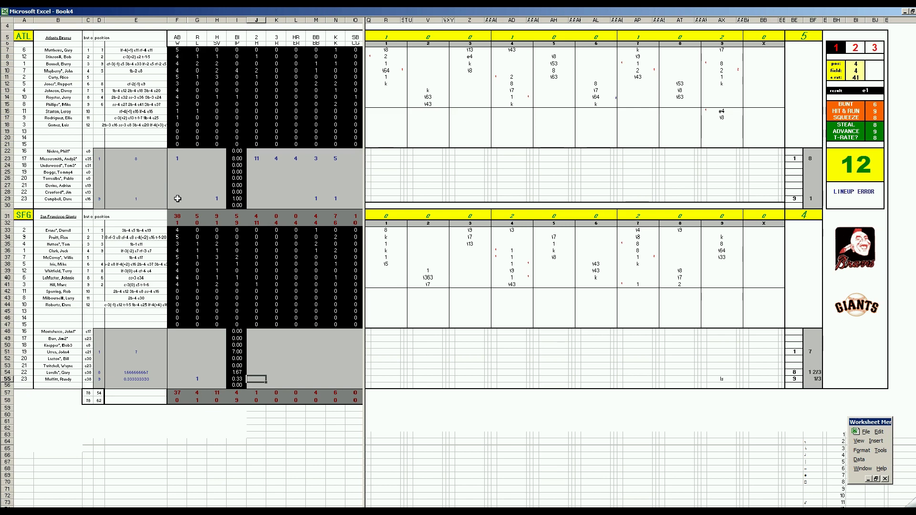
{"action": "key", "text": "Left"}
{"action": "key", "text": "Left"}
{"action": "key", "text": "Left"}
{"action": "key", "text": "Up"}
{"action": "type", "text": "1"}
{"action": "key", "text": "Right"}
{"action": "key", "text": "Right"}
{"action": "key", "text": "Right"}
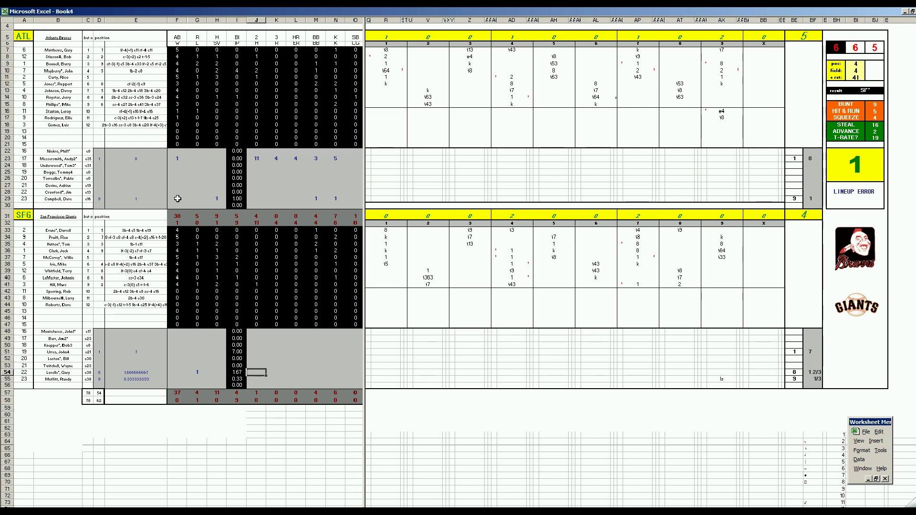
{"action": "key", "text": "Down"}
{"action": "type", "text": "2"}
{"action": "key", "text": "Tab"}
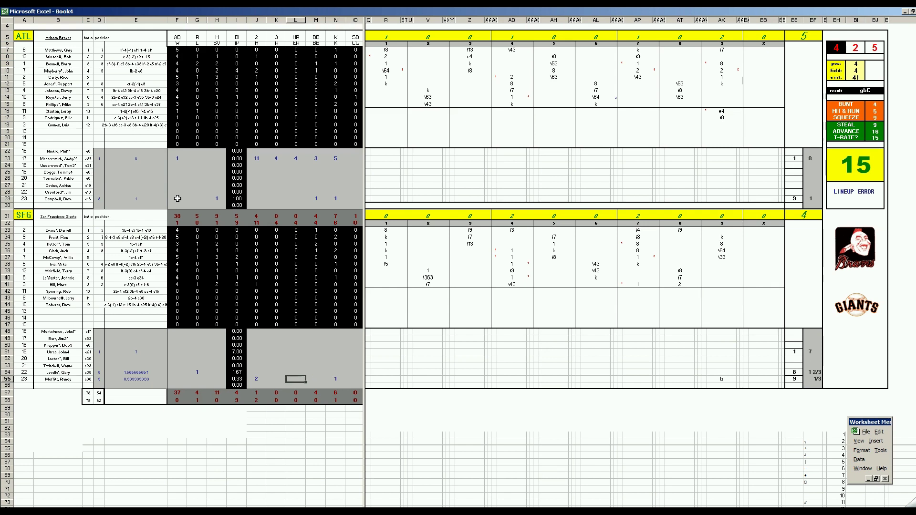
Step: Record 2 runs allowed on Lavelle's pitching line
{"action": "key", "text": "Up"}
{"action": "key", "text": "Left"}
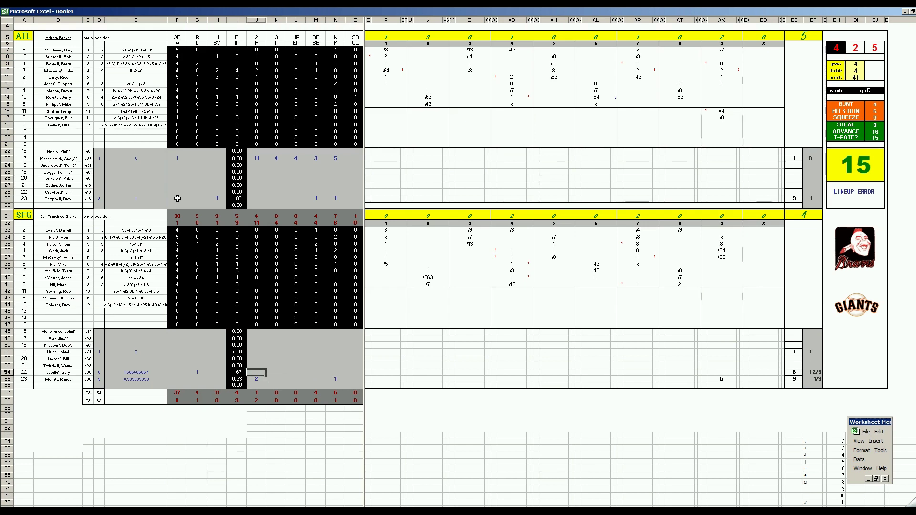
{"action": "type", "text": "2"}
{"action": "key", "text": "Tab"}
{"action": "key", "text": "Tab"}
{"action": "key", "text": "Tab"}
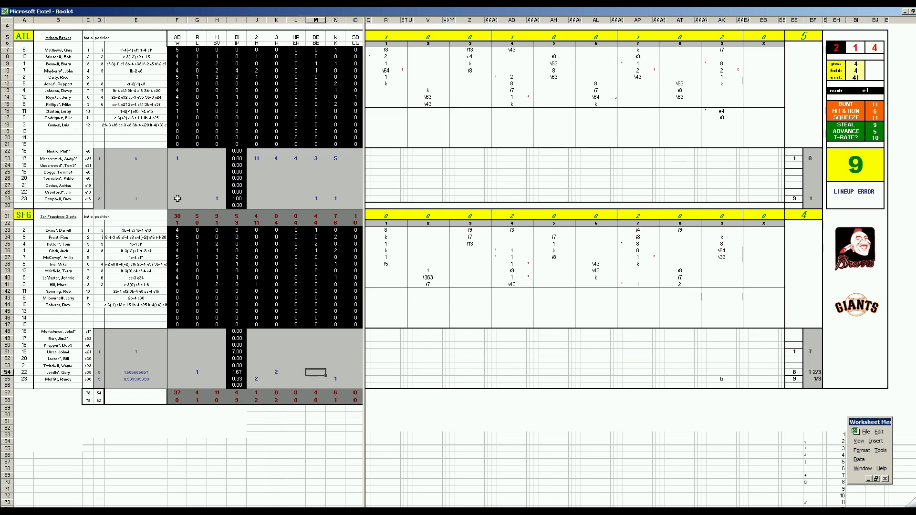
{"action": "type", "text": "1"}
{"action": "key", "text": "Tab"}
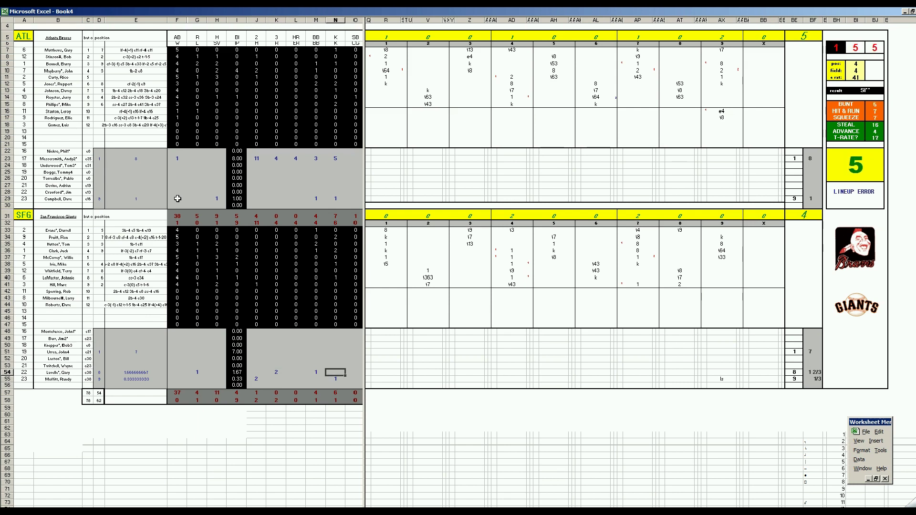
{"action": "key", "text": "Left"}
{"action": "key", "text": "Left"}
{"action": "key", "text": "Left"}
{"action": "key", "text": "Right"}
{"action": "key", "text": "Right"}
{"action": "key", "text": "Right"}
{"action": "key", "text": "Left"}
{"action": "key", "text": "Left"}
{"action": "key", "text": "Left"}
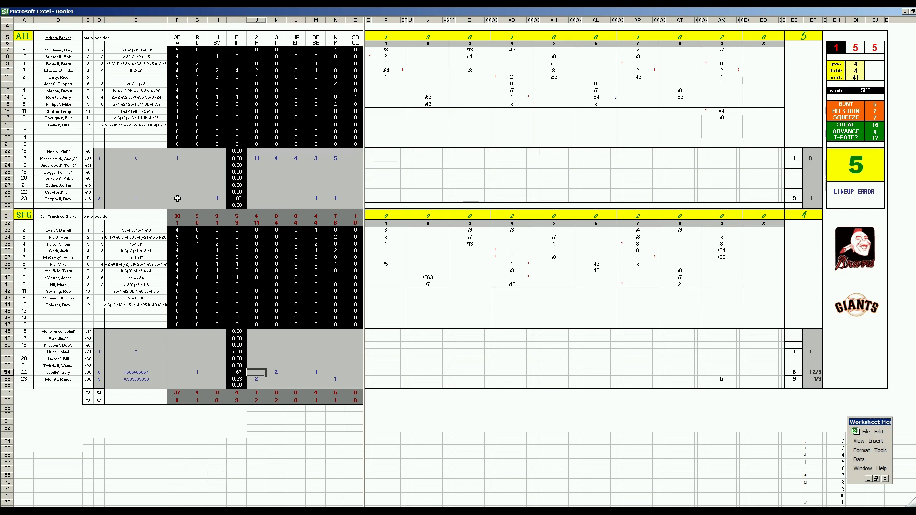
Step: Enter Urrea's pitching line: 7 hits, runs, earned runs, 3 walks, 6 strikeouts
{"action": "key", "text": "Left"}
{"action": "key", "text": "Up"}
{"action": "key", "text": "Up"}
{"action": "key", "text": "Up"}
{"action": "key", "text": "Right"}
{"action": "key", "text": "Left"}
{"action": "key", "text": "Left"}
{"action": "key", "text": "Right"}
{"action": "key", "text": "Right"}
{"action": "type", "text": "7"}
{"action": "key", "text": "Tab"}
{"action": "type", "text": "3"}
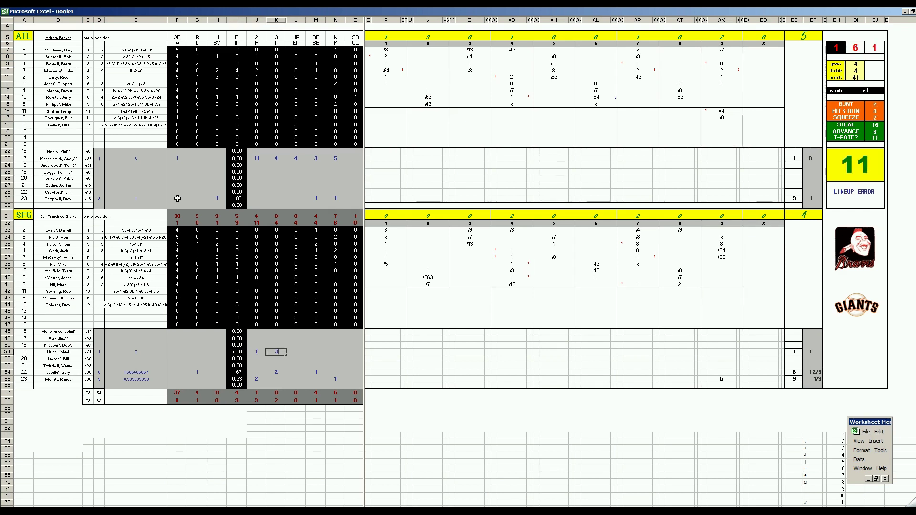
{"action": "key", "text": "Tab"}
{"action": "type", "text": "3"}
{"action": "key", "text": "Tab"}
{"action": "type", "text": "3"}
{"action": "key", "text": "Tab"}
{"action": "type", "text": "6"}
{"action": "key", "text": "Return"}
Step: Start saving the Book4 workbook, now showing CORRECT!, under a new name
{"action": "key", "text": "Up"}
{"action": "key", "text": "Left"}
{"action": "key", "text": "Left"}
{"action": "key", "text": "Left"}
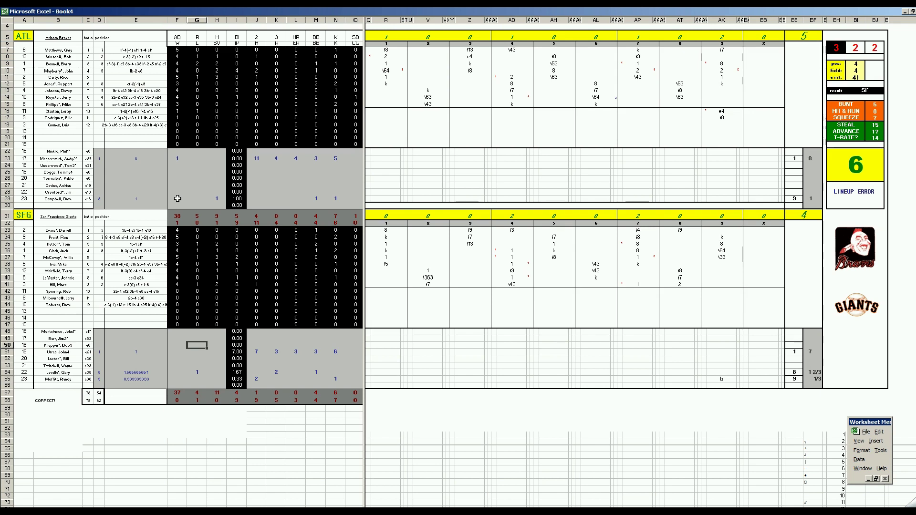
{"action": "key", "text": "ctrl+s"}
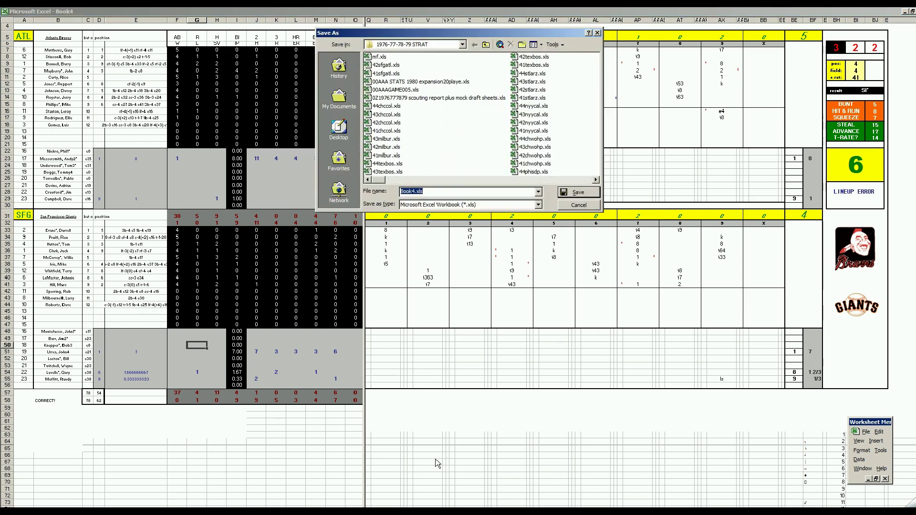
Step: Save the game sheet as 43sfgatl.xls, adapted from 42sfgatl.xls
{"action": "left_click", "coordinate": [387, 65]}
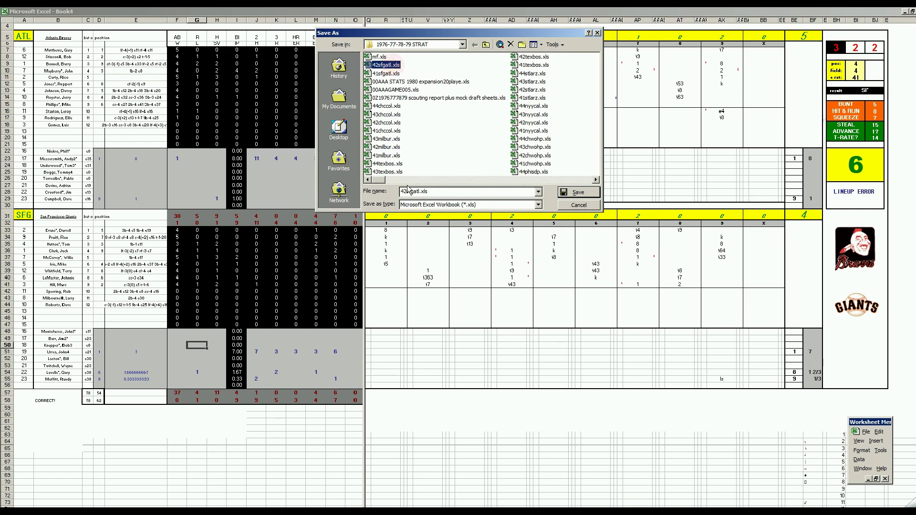
{"action": "left_click", "coordinate": [405, 191]}
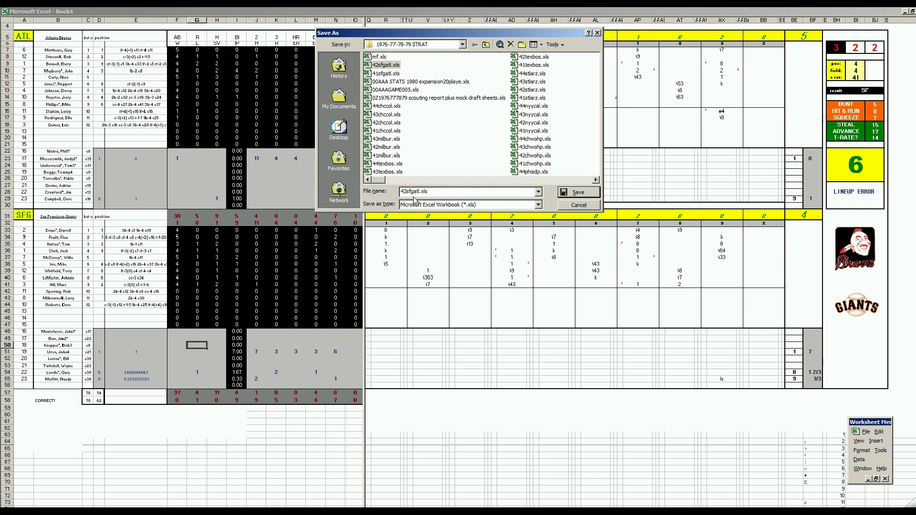
{"action": "key", "text": "BackSpace"}
{"action": "type", "text": "3"}
{"action": "key", "text": "Return"}
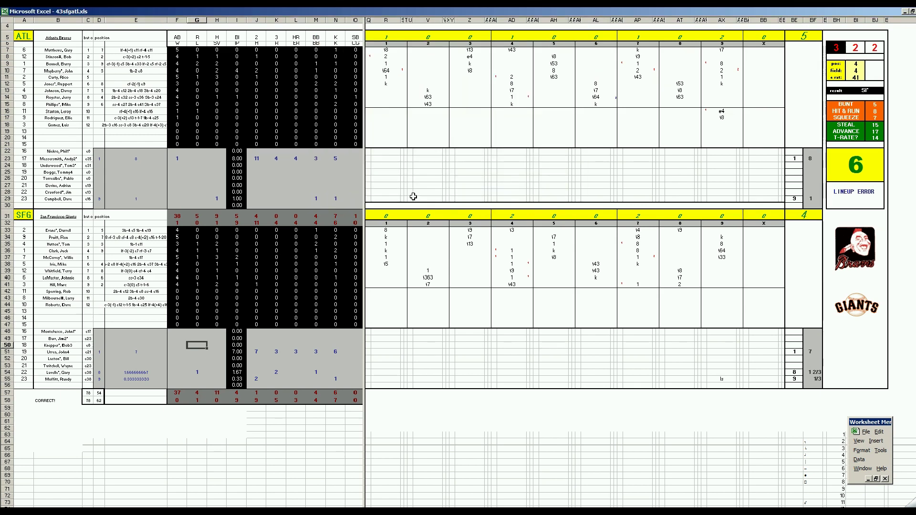
Step: Save it again as mf.xls, replacing the existing file
{"action": "key", "text": "F12"}
{"action": "type", "text": "mf"}
{"action": "key", "text": "Return"}
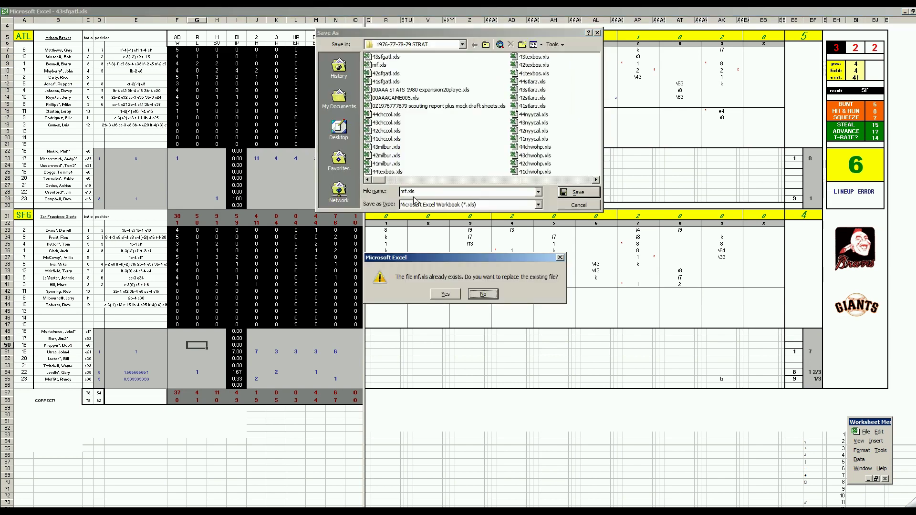
{"action": "key", "text": "Return"}
Step: Paste the Braves box score into the Game 3 rows of the season stats workbook
{"action": "key", "text": "ctrl+Tab"}
{"action": "key", "text": "Return"}
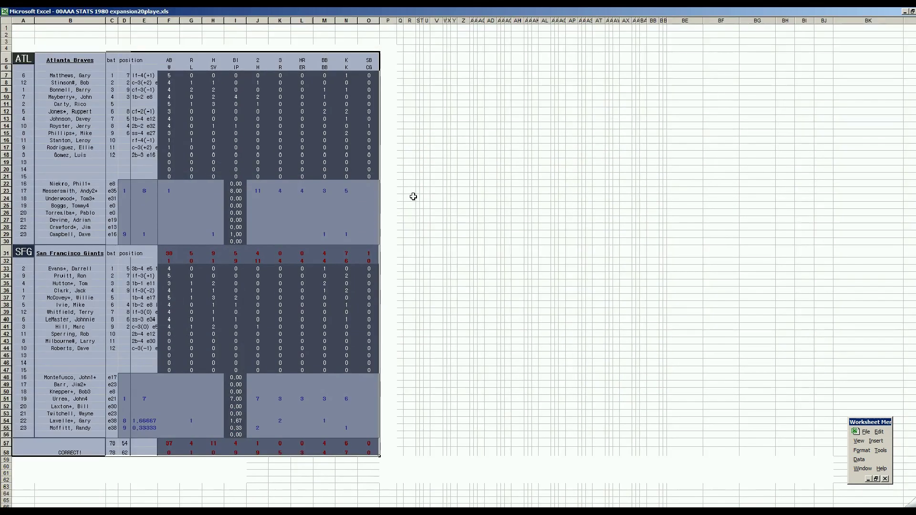
{"action": "key", "text": "ctrl+Tab"}
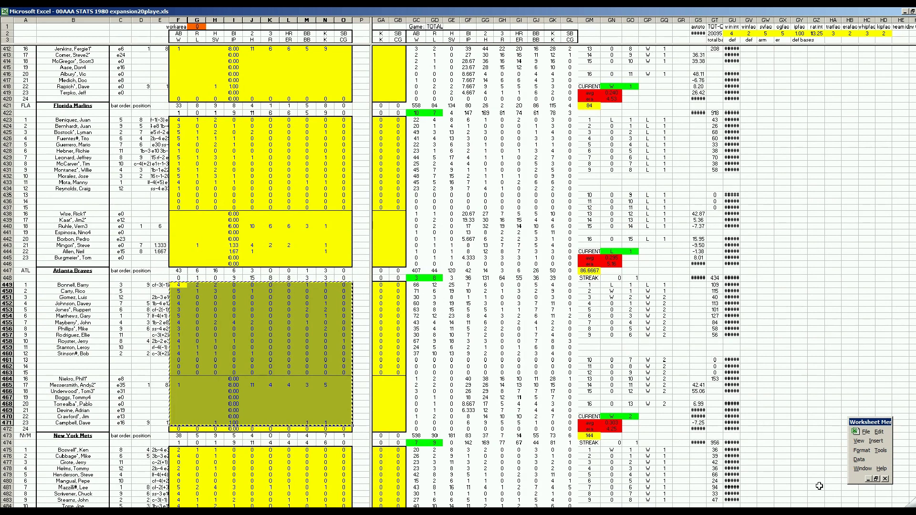
{"action": "scroll", "coordinate": [539, 500], "scroll_direction": "left", "scroll_amount": 5}
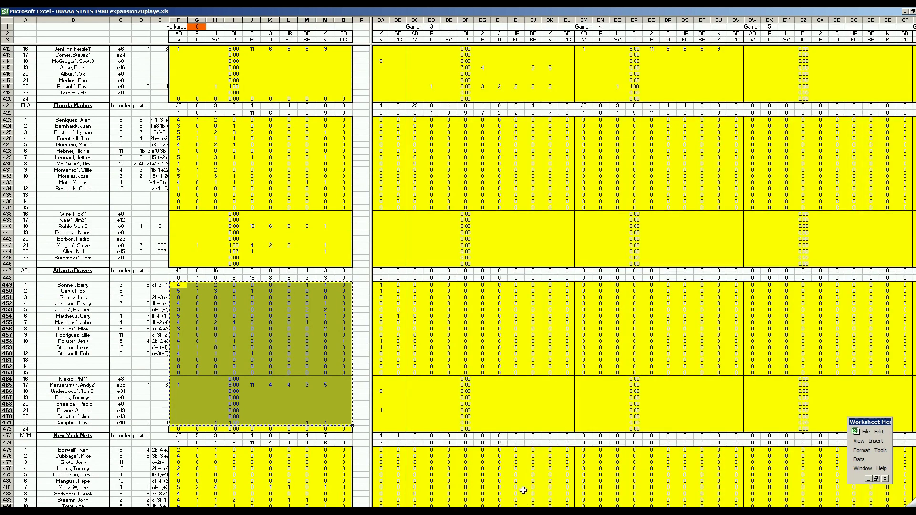
{"action": "right_click", "coordinate": [414, 289]}
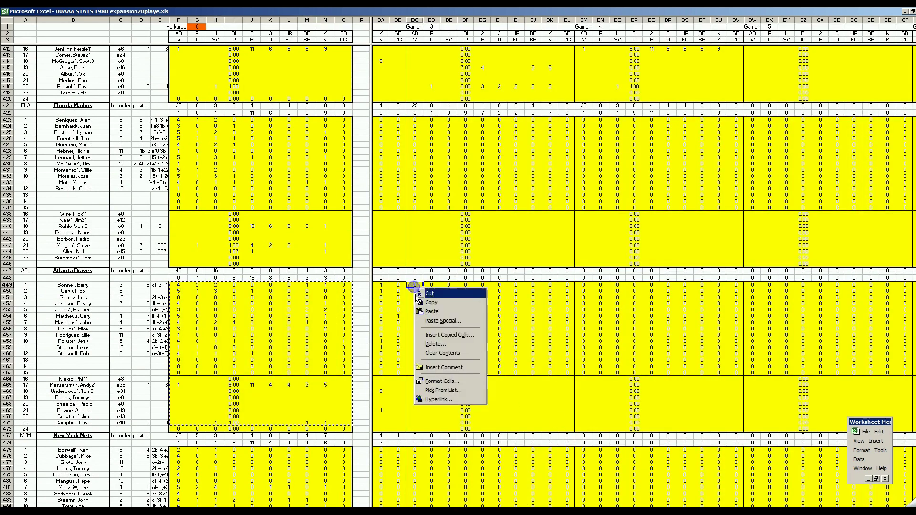
{"action": "left_click", "coordinate": [430, 318]}
{"action": "left_click", "coordinate": [318, 336]}
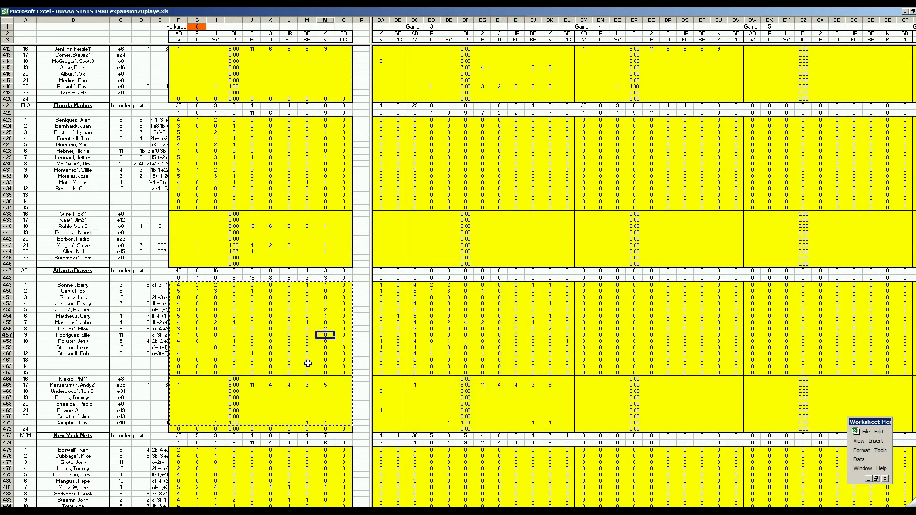
{"action": "scroll", "coordinate": [309, 364], "scroll_direction": "down", "scroll_amount": 15}
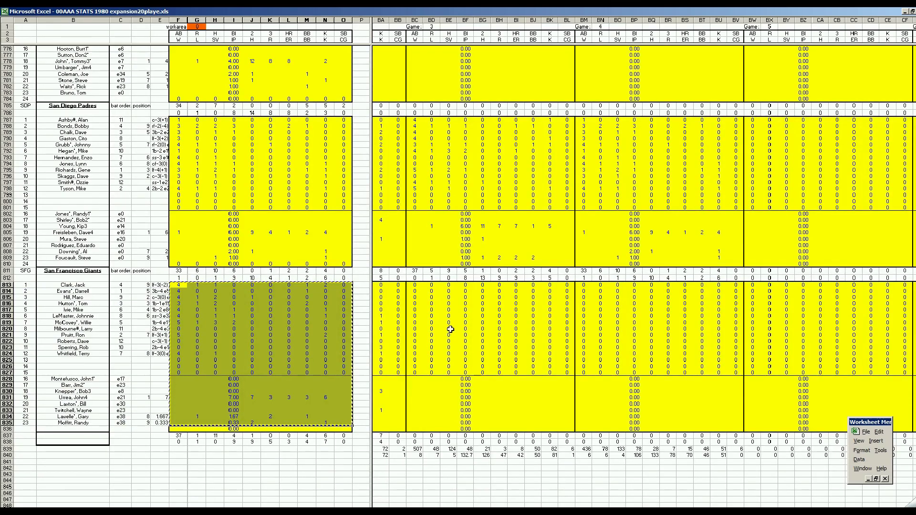
Step: Copy the Giants stat block and paste it into the Game 3 Giants rows at BC813
{"action": "key", "text": "ctrl+c"}
{"action": "right_click", "coordinate": [416, 288]}
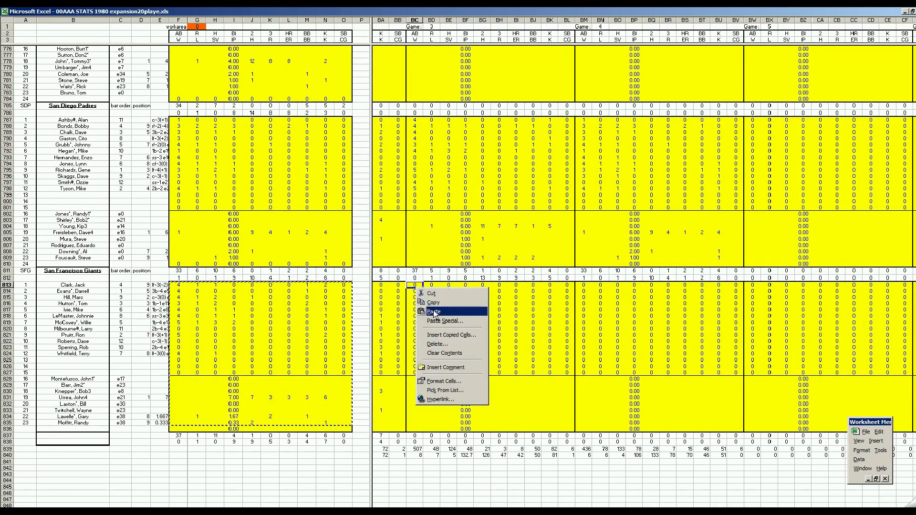
{"action": "left_click", "coordinate": [434, 312]}
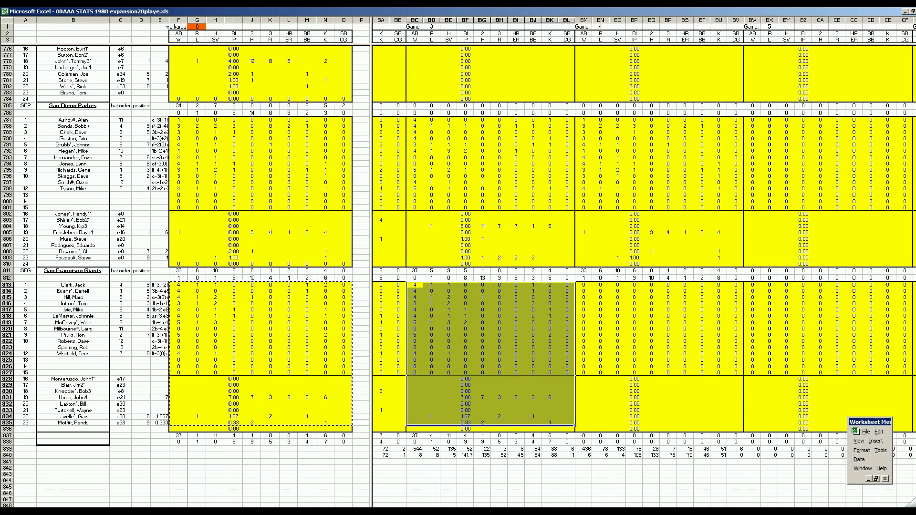
{"action": "scroll", "coordinate": [501, 286], "scroll_direction": "right", "scroll_amount": 15}
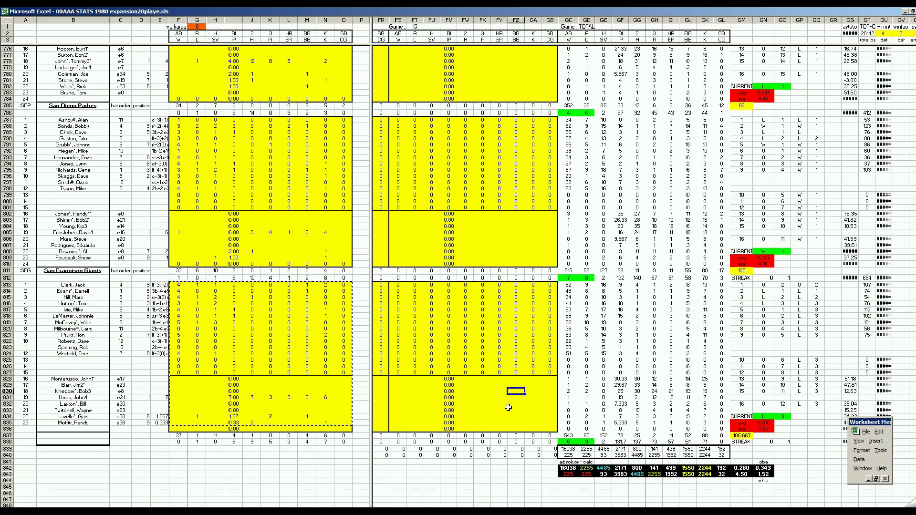
{"action": "left_click", "coordinate": [527, 397]}
{"action": "scroll", "coordinate": [515, 405], "scroll_direction": "up", "scroll_amount": 10}
{"action": "scroll", "coordinate": [509, 409], "scroll_direction": "up", "scroll_amount": 5}
{"action": "scroll", "coordinate": [509, 408], "scroll_direction": "up", "scroll_amount": 5}
{"action": "scroll", "coordinate": [510, 409], "scroll_direction": "up", "scroll_amount": 5}
{"action": "scroll", "coordinate": [509, 409], "scroll_direction": "up", "scroll_amount": 5}
{"action": "scroll", "coordinate": [509, 409], "scroll_direction": "up", "scroll_amount": 5}
{"action": "scroll", "coordinate": [510, 409], "scroll_direction": "up", "scroll_amount": 5}
{"action": "scroll", "coordinate": [508, 410], "scroll_direction": "up", "scroll_amount": 5}
{"action": "scroll", "coordinate": [509, 409], "scroll_direction": "up", "scroll_amount": 5}
{"action": "scroll", "coordinate": [510, 409], "scroll_direction": "up", "scroll_amount": 5}
{"action": "scroll", "coordinate": [509, 409], "scroll_direction": "up", "scroll_amount": 5}
{"action": "scroll", "coordinate": [509, 409], "scroll_direction": "up", "scroll_amount": 5}
{"action": "scroll", "coordinate": [509, 409], "scroll_direction": "up", "scroll_amount": 5}
{"action": "scroll", "coordinate": [510, 409], "scroll_direction": "up", "scroll_amount": 5}
{"action": "scroll", "coordinate": [508, 409], "scroll_direction": "up", "scroll_amount": 5}
{"action": "scroll", "coordinate": [509, 409], "scroll_direction": "up", "scroll_amount": 5}
{"action": "scroll", "coordinate": [509, 409], "scroll_direction": "up", "scroll_amount": 3}
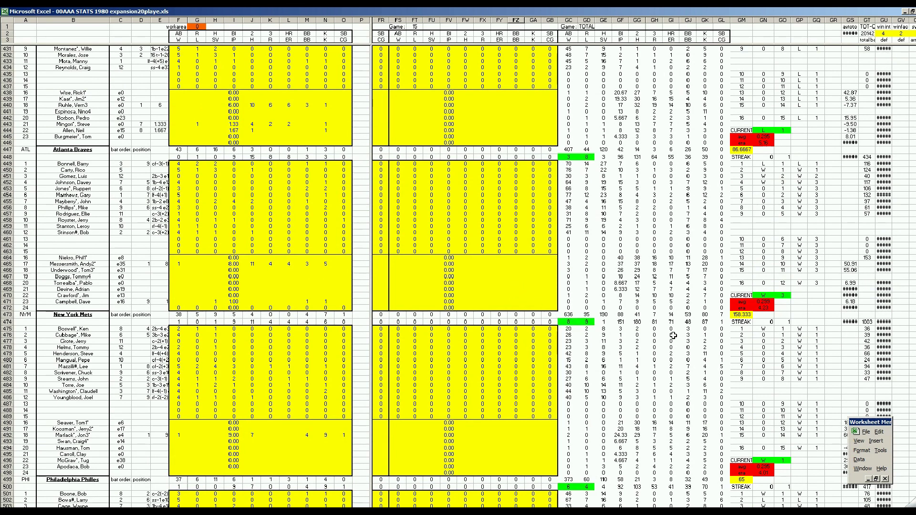
{"action": "left_click", "coordinate": [483, 284]}
Step: Switch to the NL standings sheet and review the East, Central, Mountain and West divisions
{"action": "key", "text": "ctrl+Page_Down"}
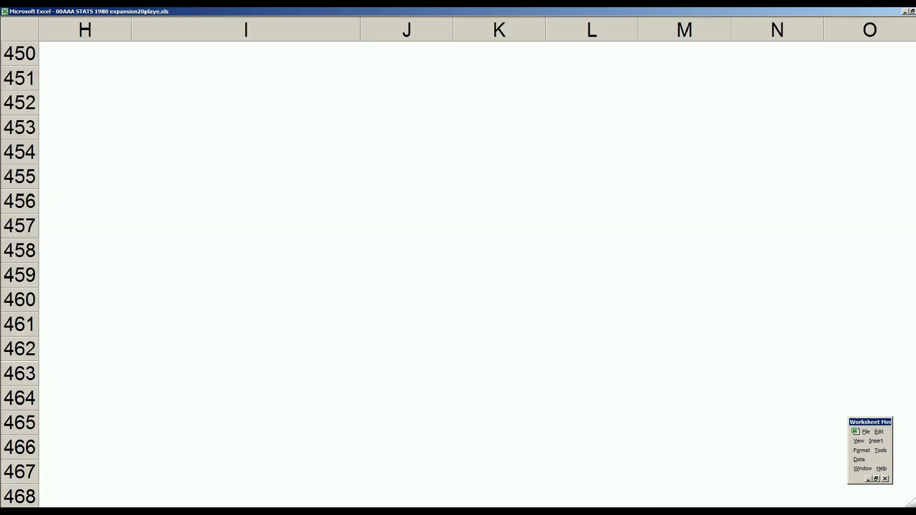
{"action": "left_click", "coordinate": [234, 269]}
{"action": "scroll", "coordinate": [234, 268], "scroll_direction": "up", "scroll_amount": 3}
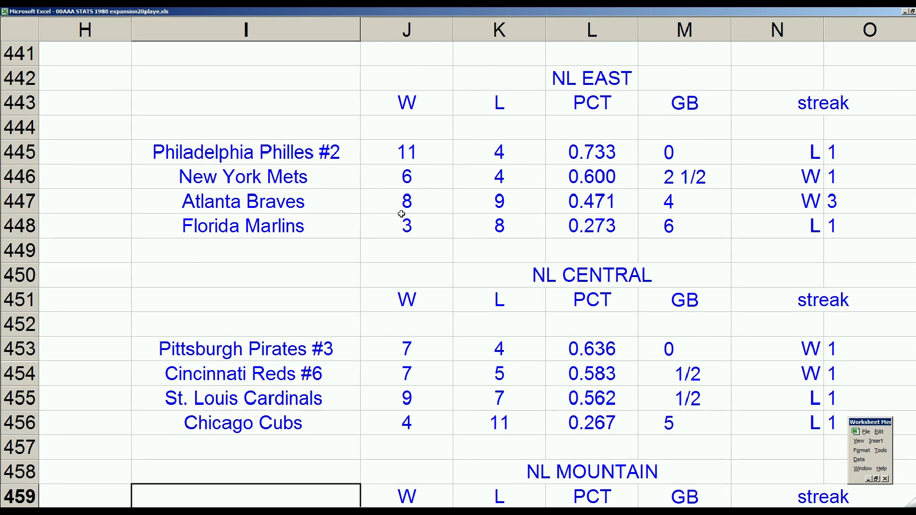
{"action": "left_click", "coordinate": [337, 227]}
{"action": "left_click", "coordinate": [306, 265]}
{"action": "scroll", "coordinate": [306, 266], "scroll_direction": "down", "scroll_amount": 2}
{"action": "scroll", "coordinate": [306, 280], "scroll_direction": "down", "scroll_amount": 1}
{"action": "scroll", "coordinate": [308, 284], "scroll_direction": "down", "scroll_amount": 2}
{"action": "scroll", "coordinate": [311, 287], "scroll_direction": "down", "scroll_amount": 1}
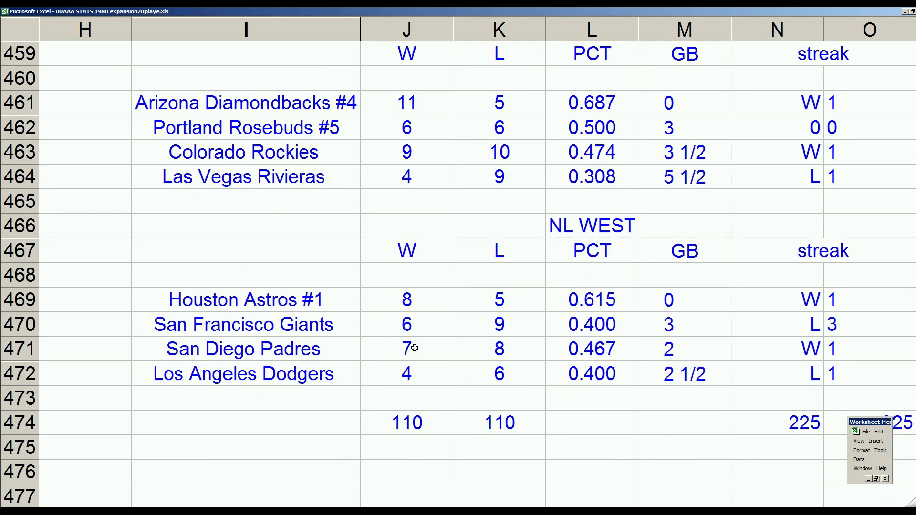
{"action": "left_click", "coordinate": [334, 300]}
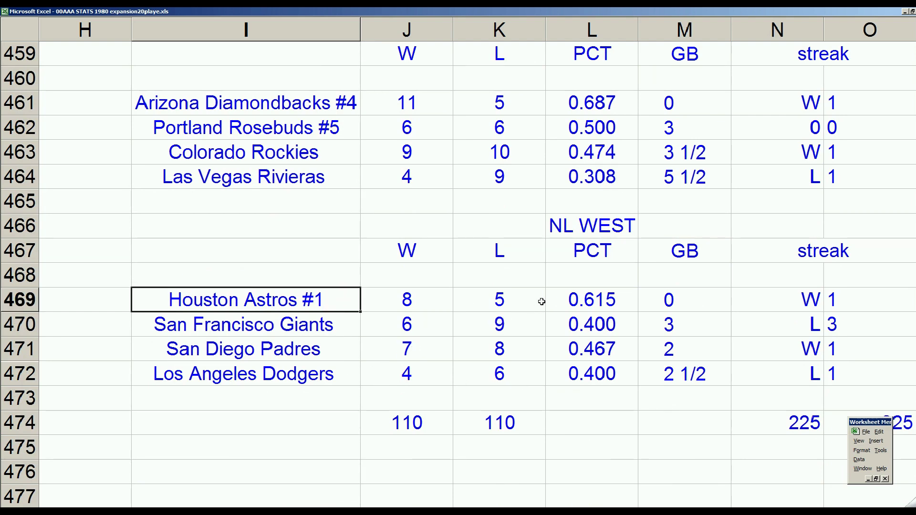